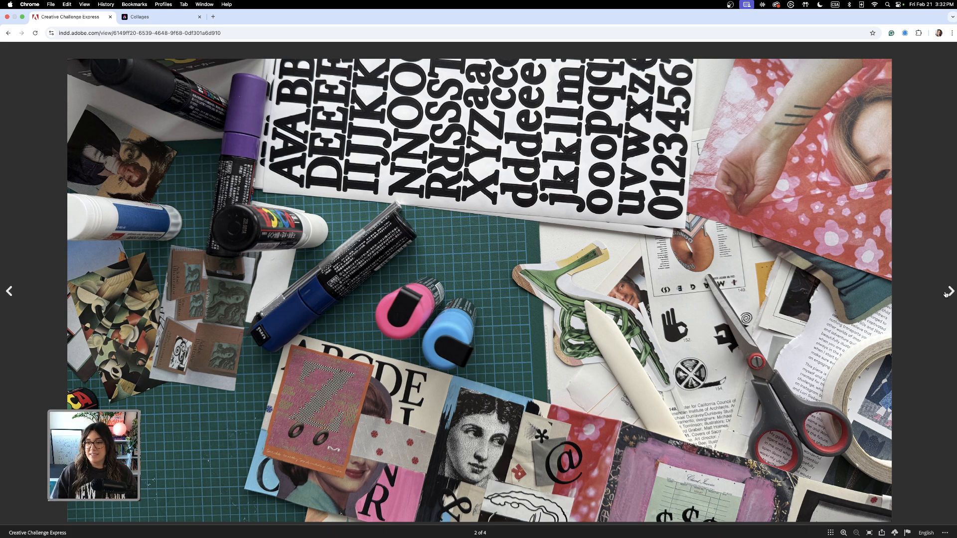
Step: Advance the presentation to the slide with the four finished collages, and switch to the Collages document in Adobe Express
left_click(948, 294)
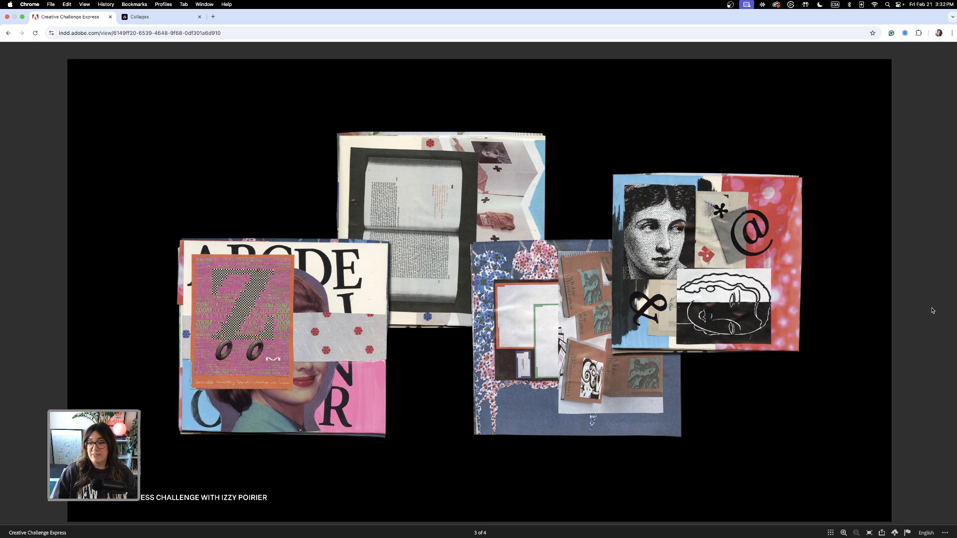
left_click(949, 293)
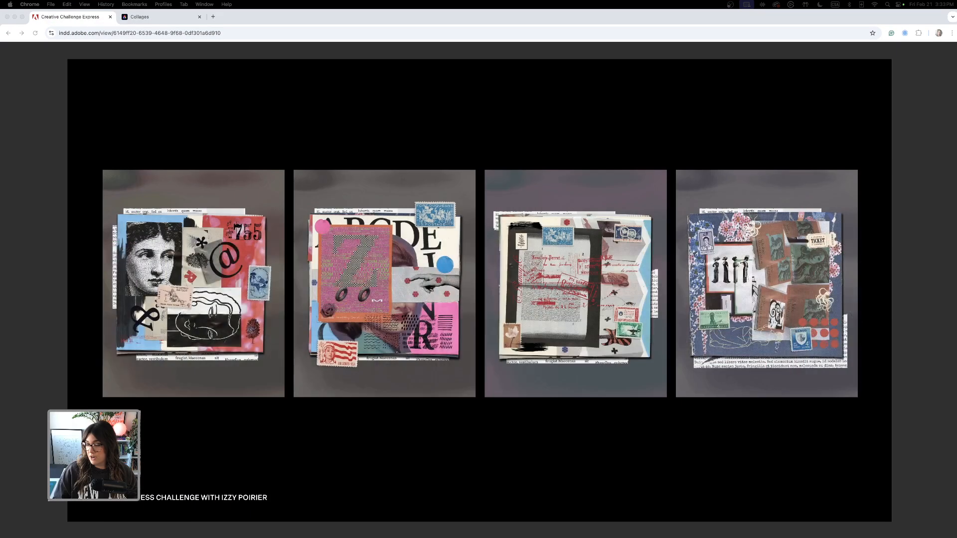
left_click(149, 19)
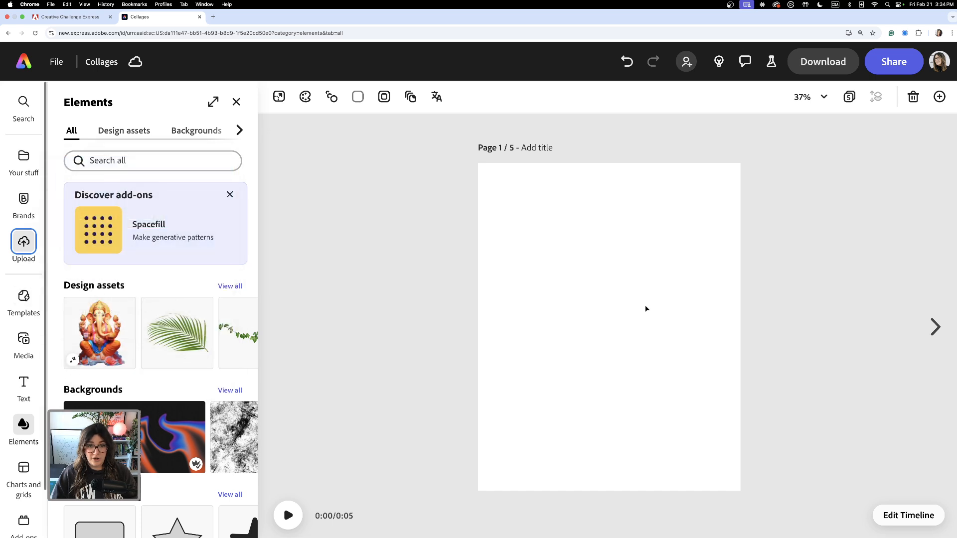
Step: Upload the scanned Z collage image img20250221_11480839.png onto page 1
left_click(24, 243)
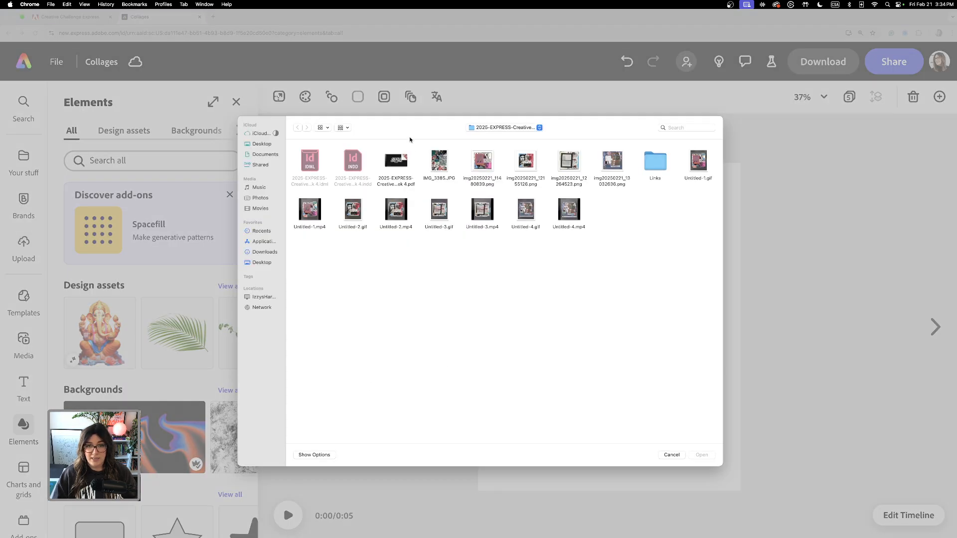
left_click(495, 167)
left_click(703, 455)
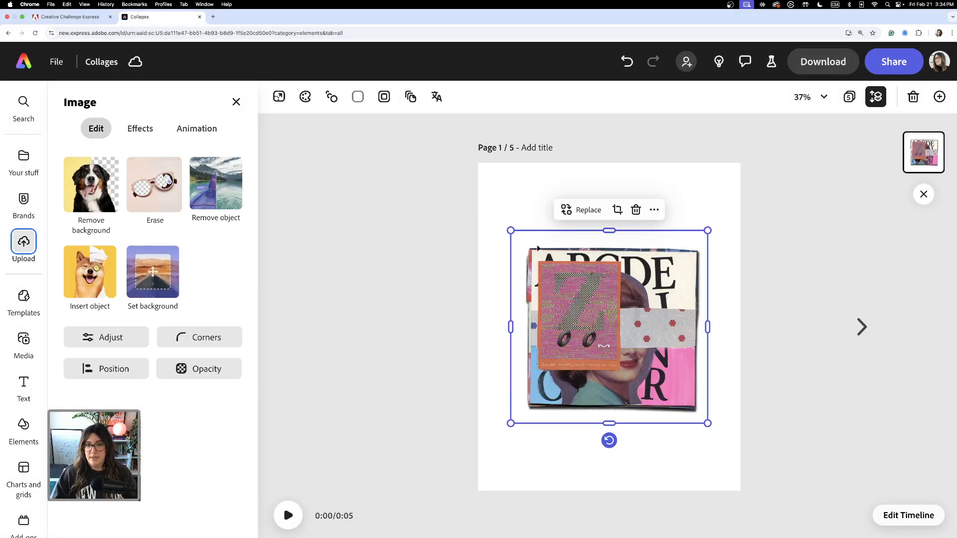
Step: Enlarge the Z collage image to nearly the full page width and centre it on page 1
left_click_drag(511, 230, 491, 212)
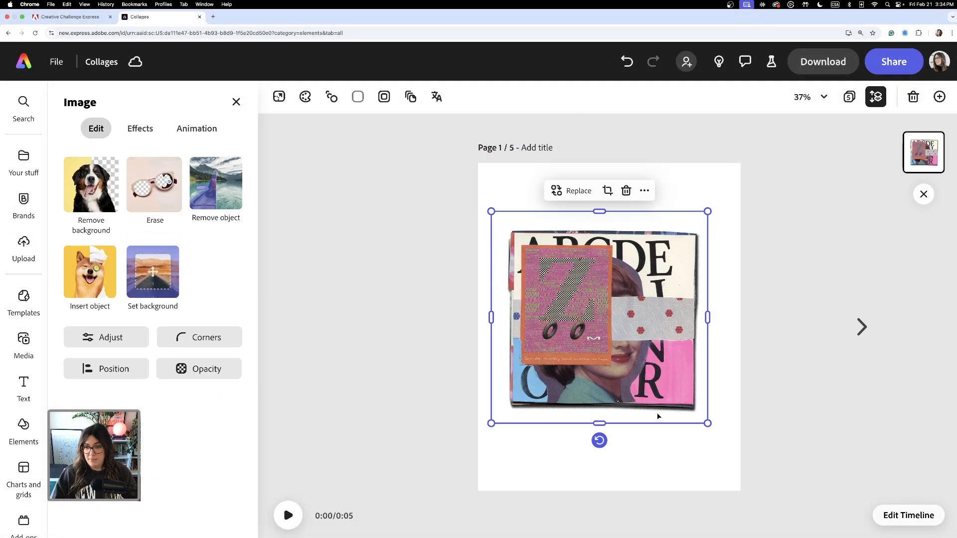
left_click_drag(707, 423, 723, 439)
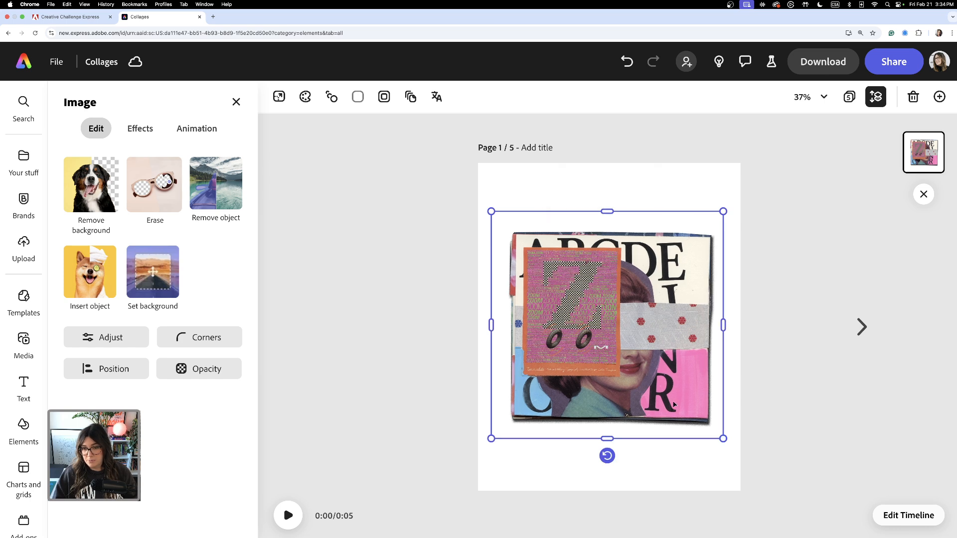
mouse_move(674, 404)
left_mouse_down()
mouse_move(673, 396)
mouse_move(674, 405)
left_mouse_up()
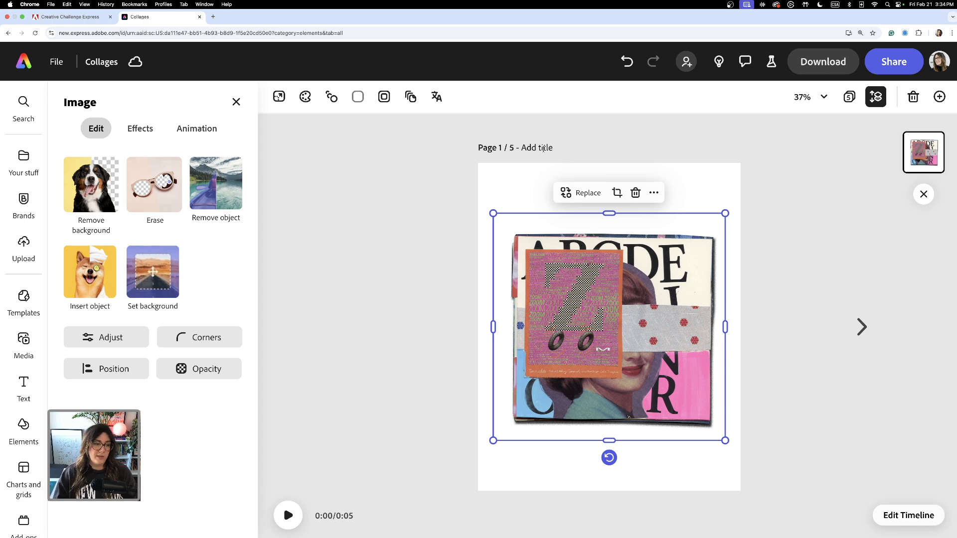
Step: Search the elements library for "vintage" and show all matching design assets
left_click(24, 424)
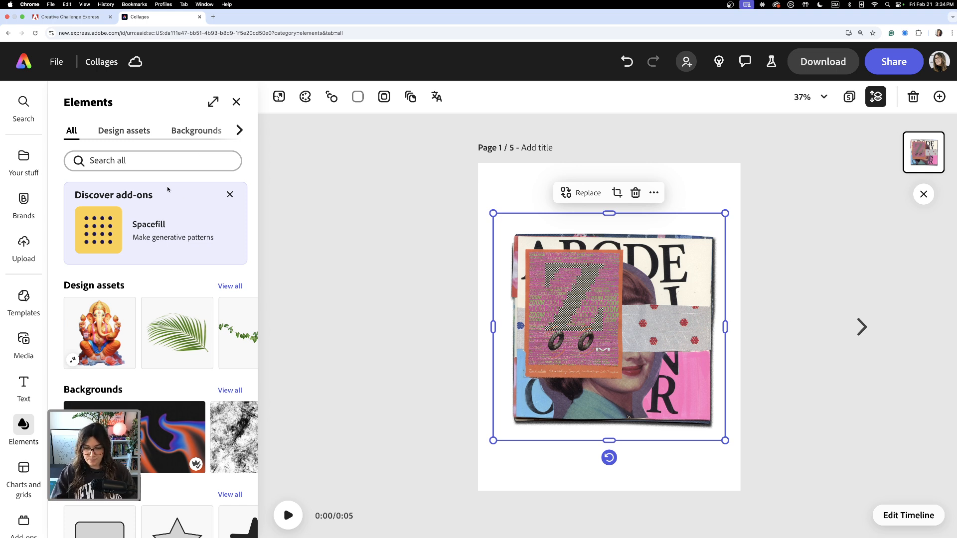
left_click(134, 166)
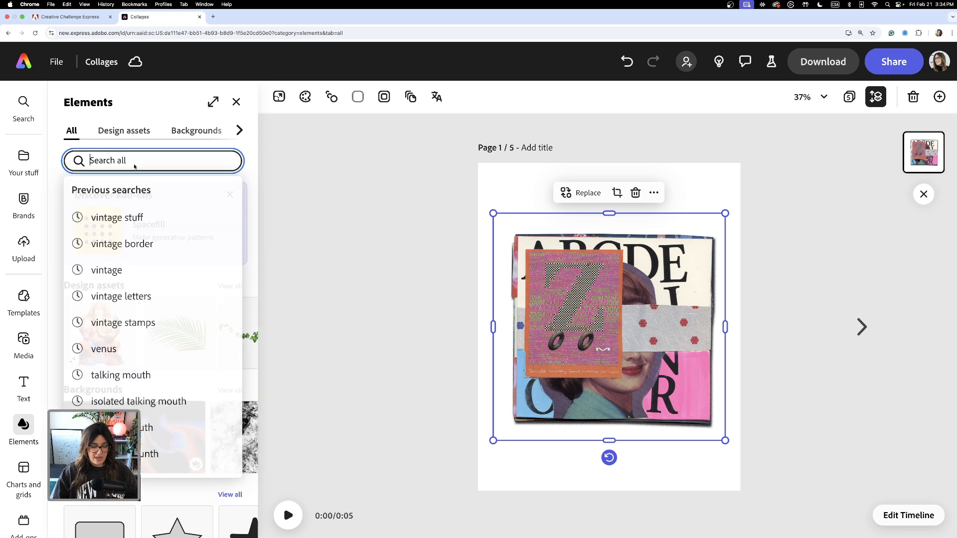
type("vitage")
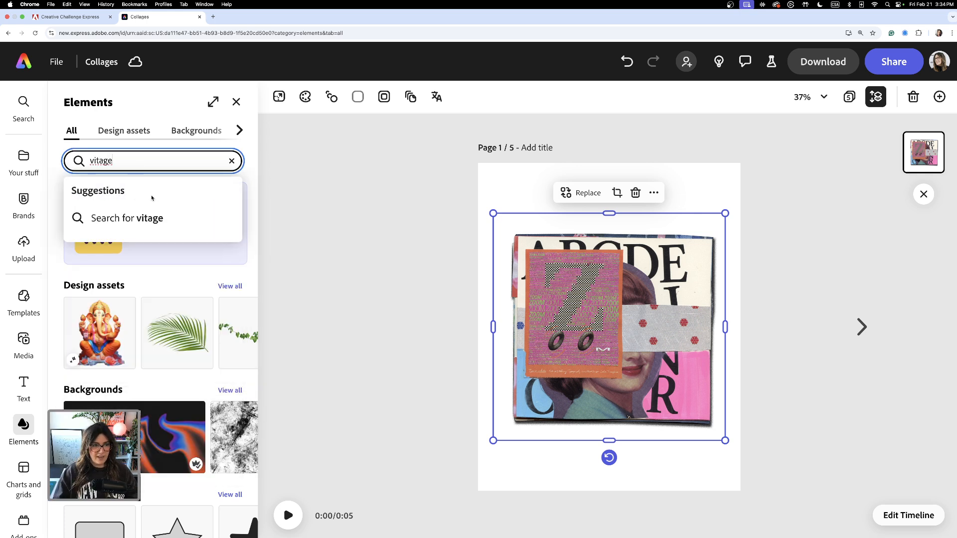
left_click(97, 164)
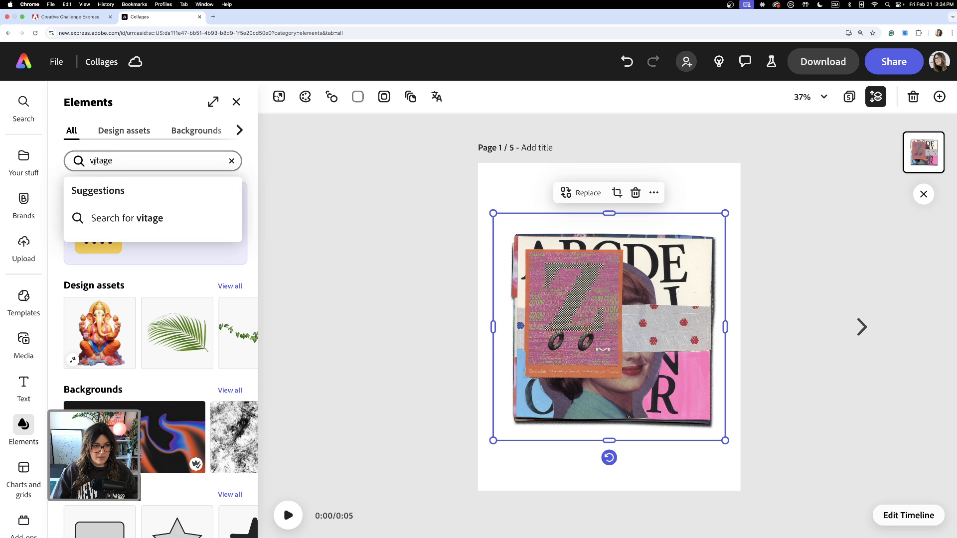
double_click(126, 162)
key("BackSpace")
type("vi")
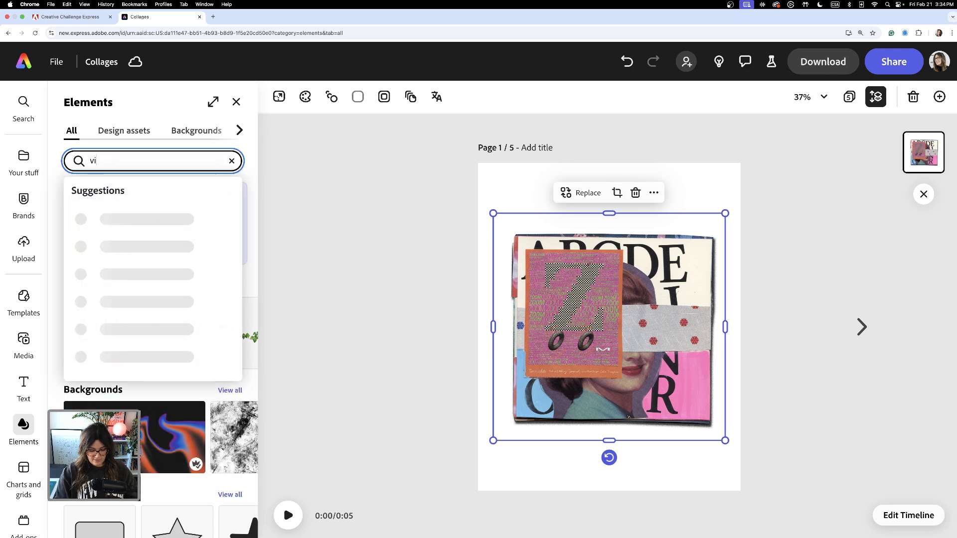
type("ntage")
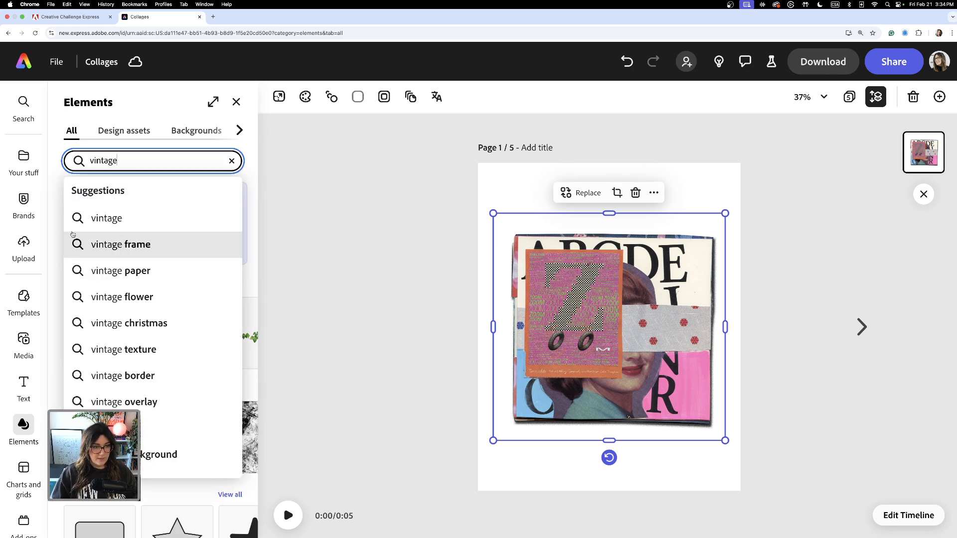
left_click(131, 225)
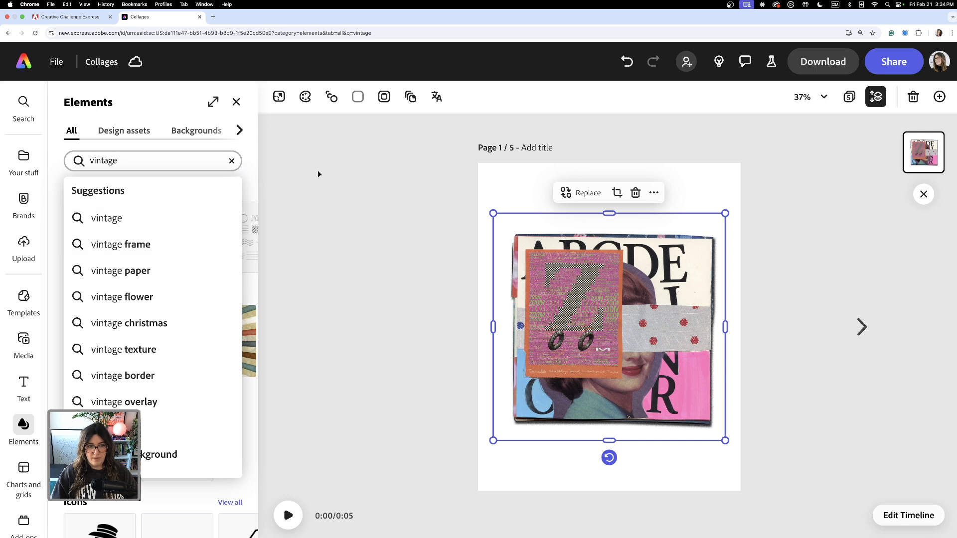
left_click(250, 189)
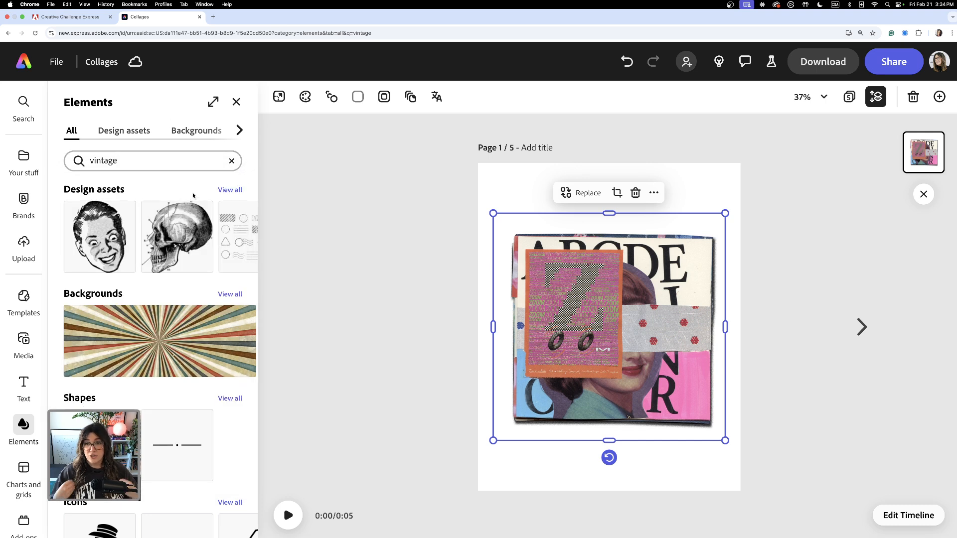
left_click(230, 190)
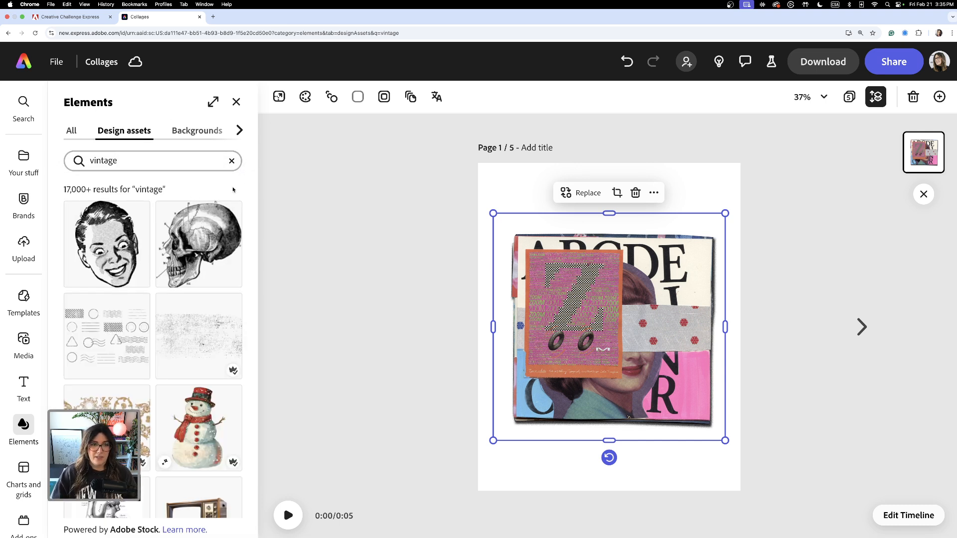
Step: Add the red Girl Scouts stamp, scale it down slightly and place it over the collage's lower-left corner
scroll(148, 386, "down", 3)
scroll(148, 387, "down", 10)
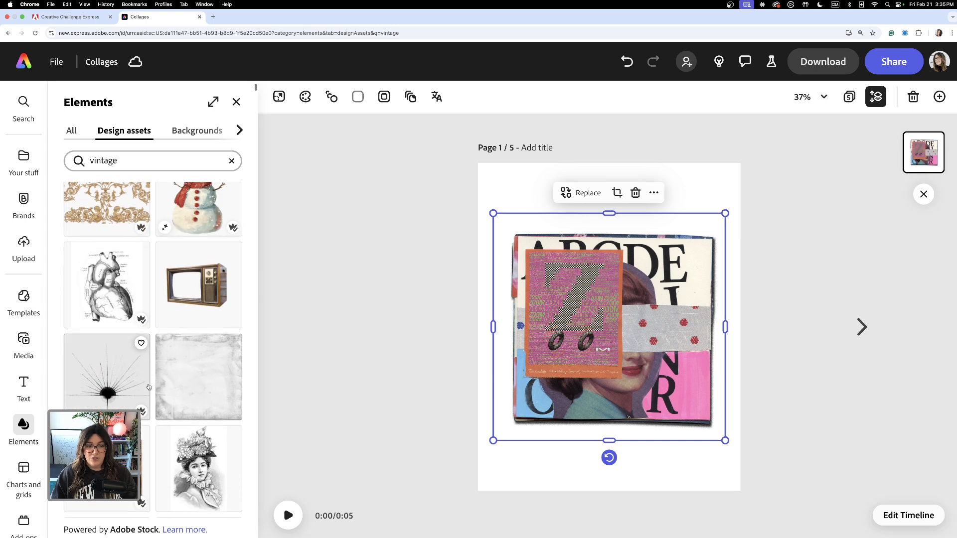
scroll(192, 369, "down", 1)
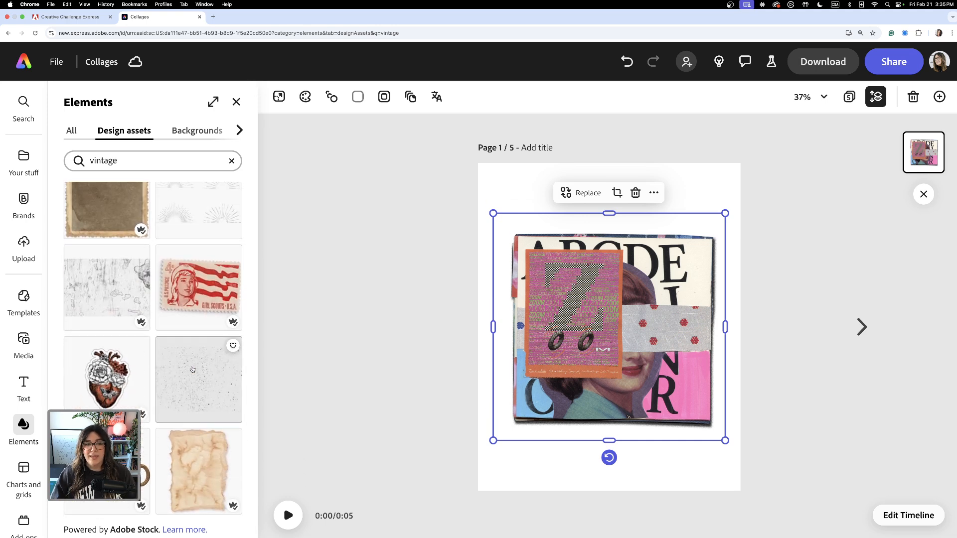
left_click(199, 288)
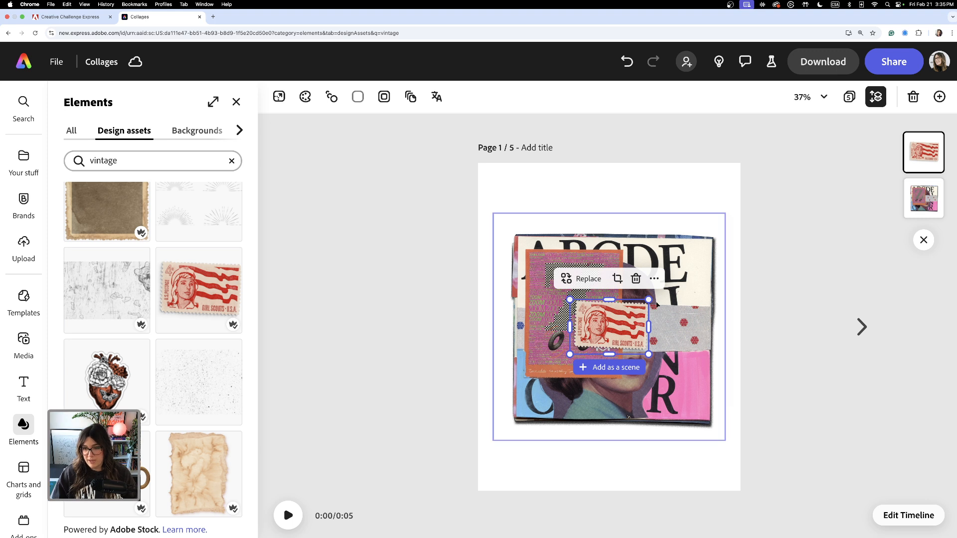
left_click_drag(617, 327, 544, 413)
Step: Refine the design assets search to "vintage stamps"
left_click(138, 164)
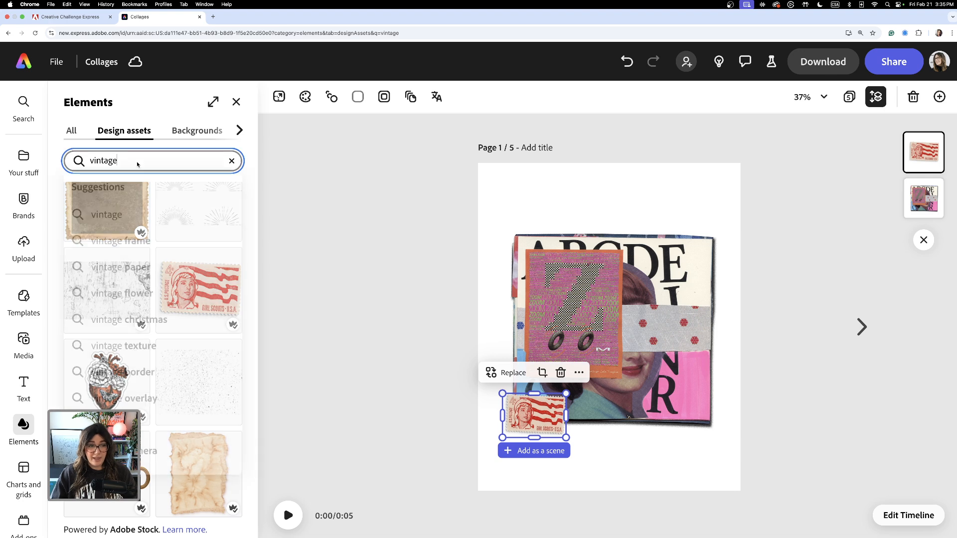
type("stamp")
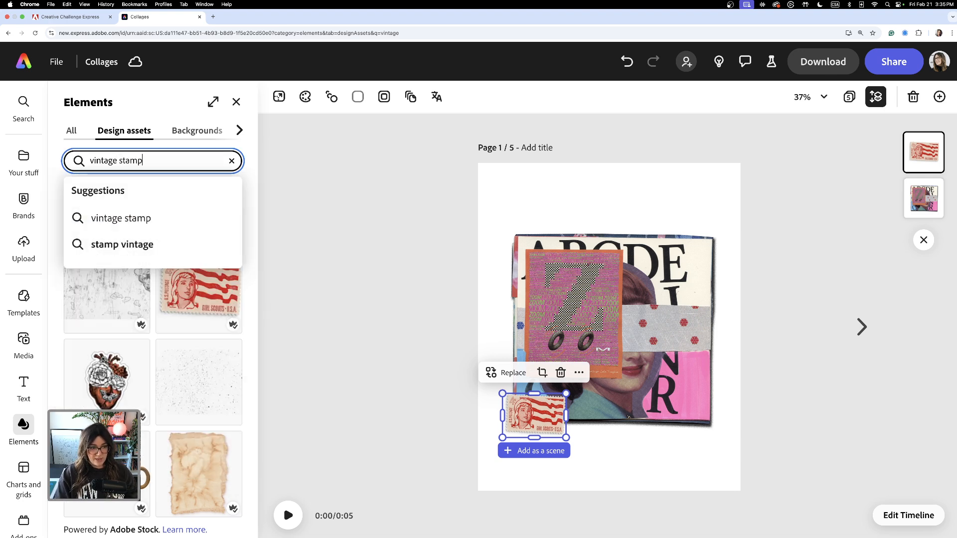
type("s")
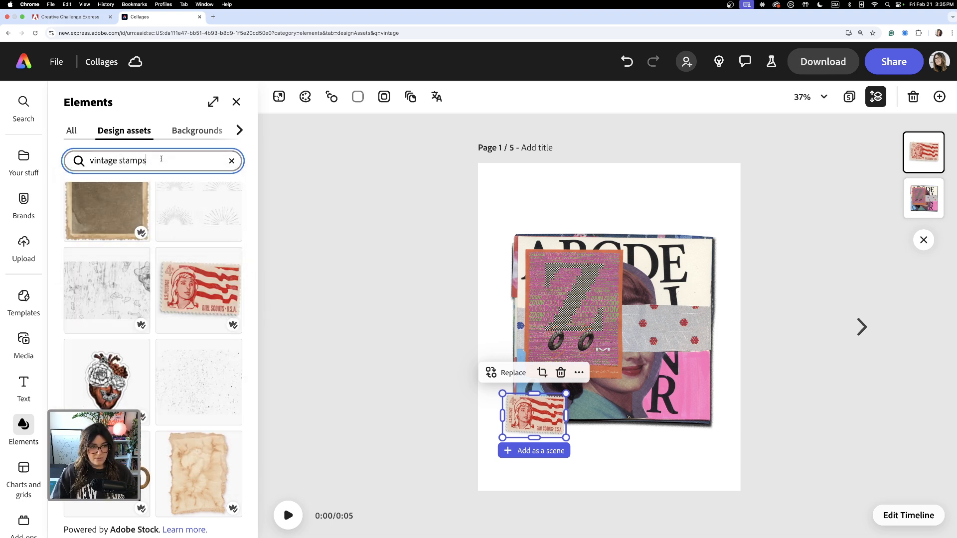
left_click(169, 217)
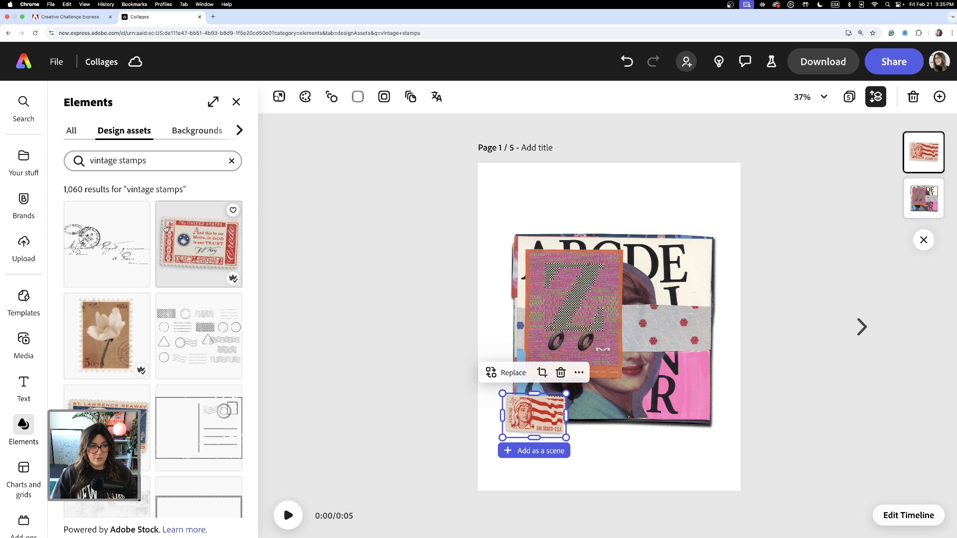
Step: Add the blue St. Lawrence Seaway stamp, scale it down slightly and place it over the collage's upper-right edge
scroll(149, 299, "down", 10)
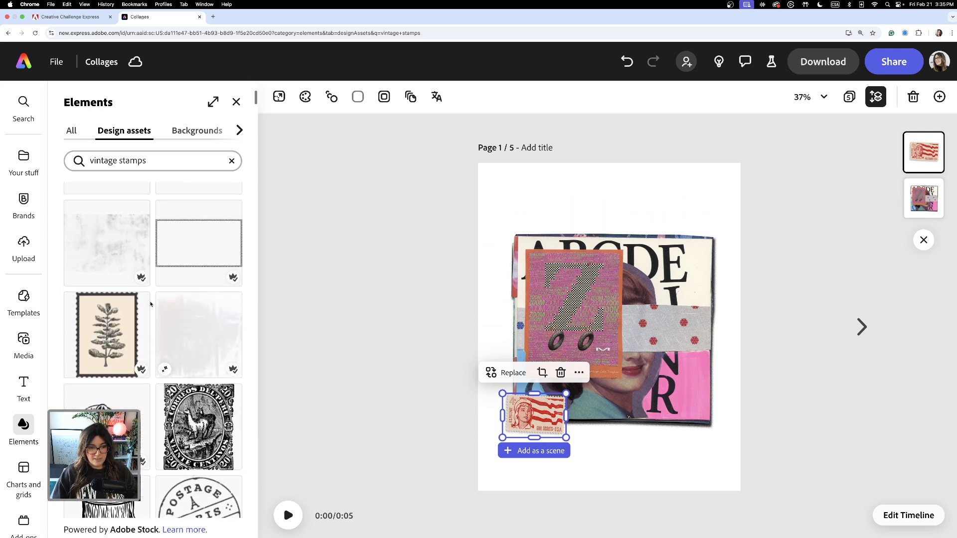
scroll(150, 304, "down", 3)
scroll(150, 304, "up", 6)
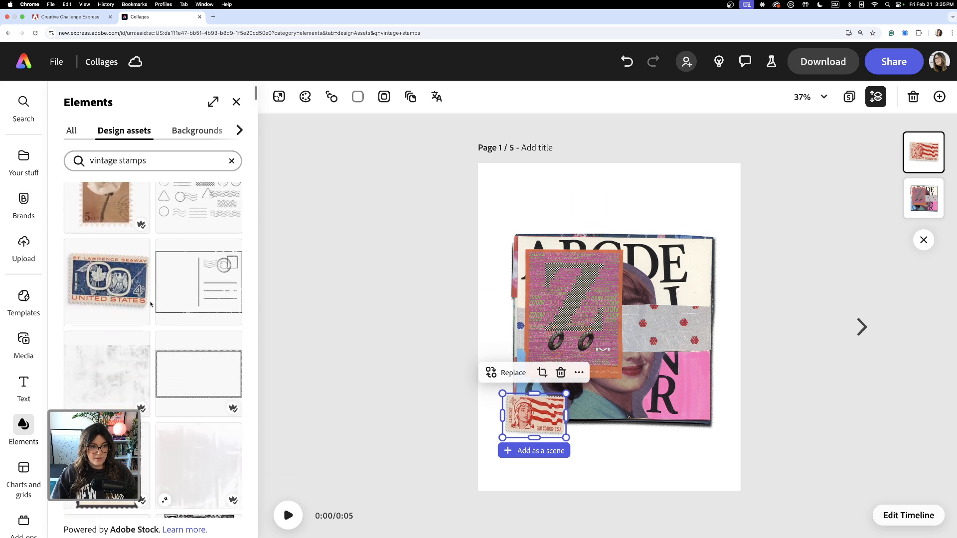
left_click(108, 298)
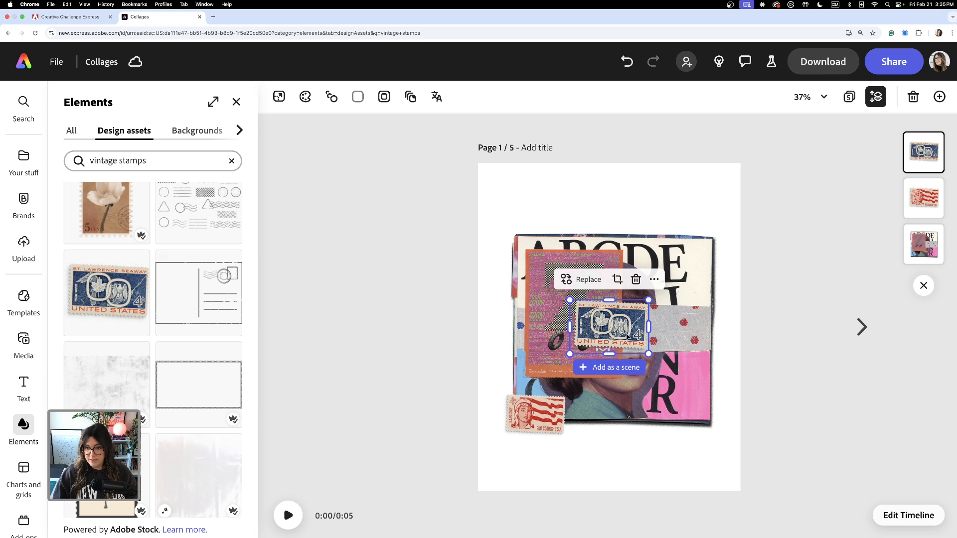
left_click_drag(626, 337, 685, 250)
left_click_drag(705, 214, 678, 239)
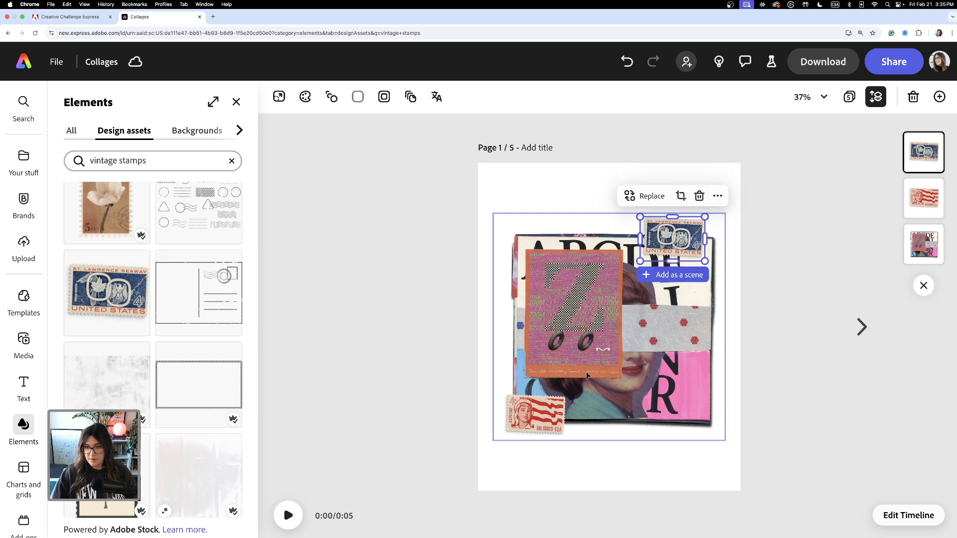
Step: Nudge the Girl Scouts stamp slightly right and down, and fine-tune the St. Lawrence Seaway stamp's position on the collage's upper-right edge
left_click(530, 421)
left_click_drag(529, 420, 546, 426)
left_click(23, 428)
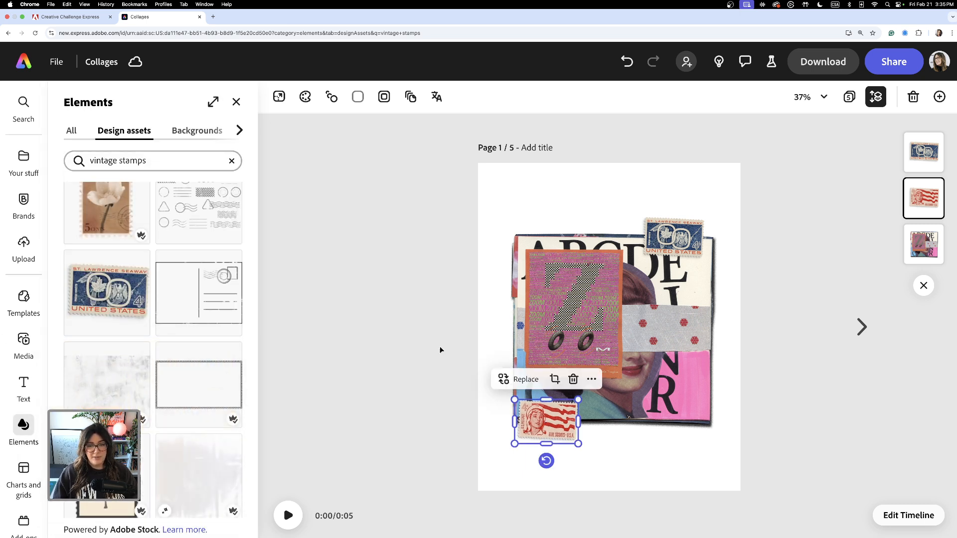
left_click(673, 234)
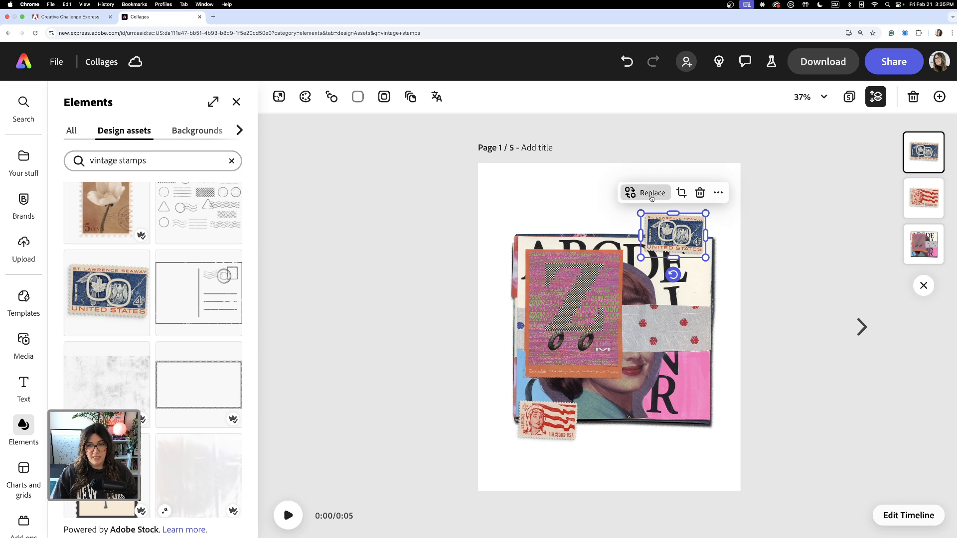
left_click(677, 239)
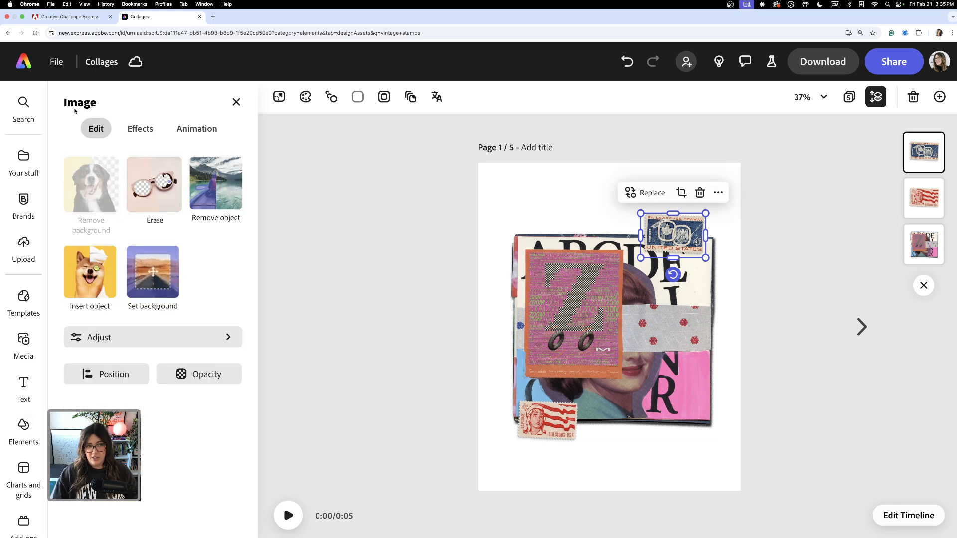
left_click_drag(659, 221, 673, 243)
Step: Find the red round "APPROVED" stamp in the vintage stamps results and place it over the collage's pink lower-right area
left_click(26, 427)
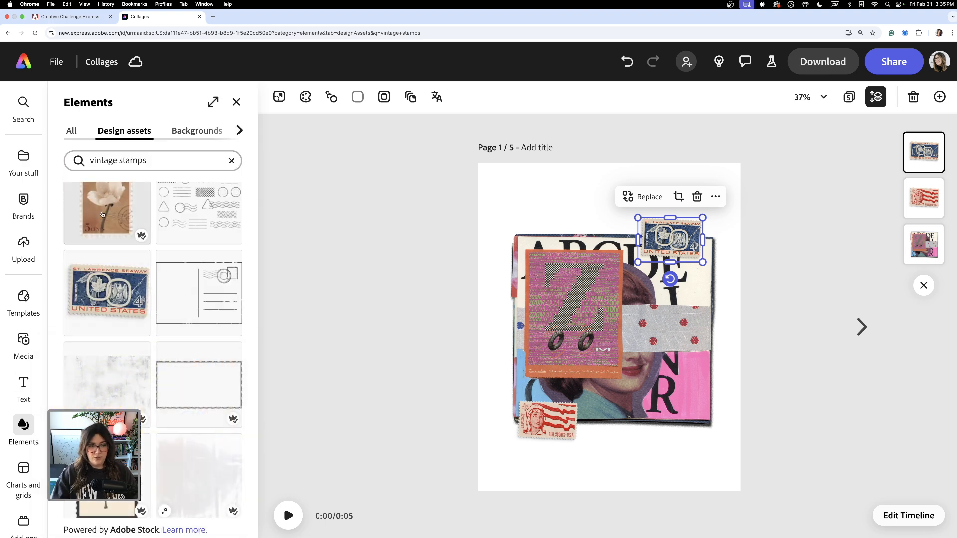
scroll(154, 322, "down", 10)
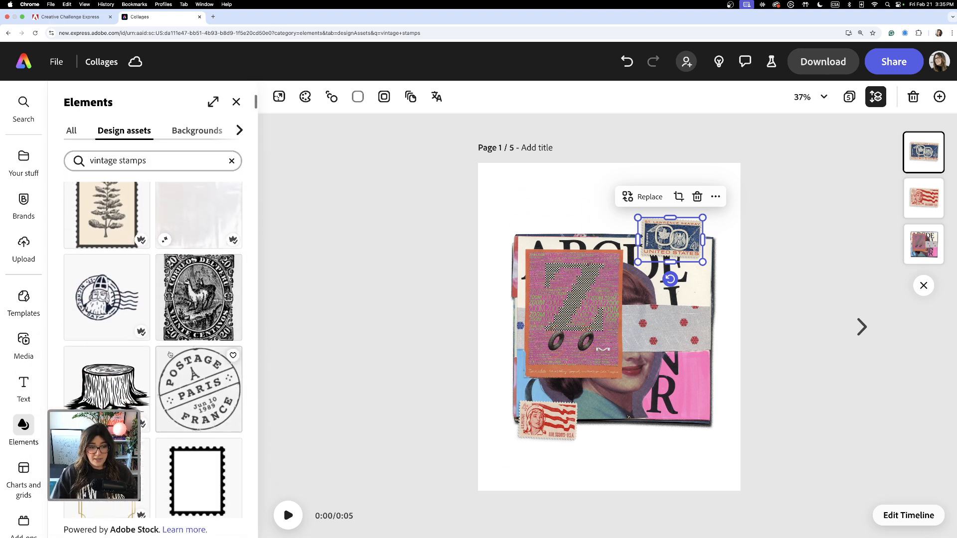
scroll(169, 354, "down", 10)
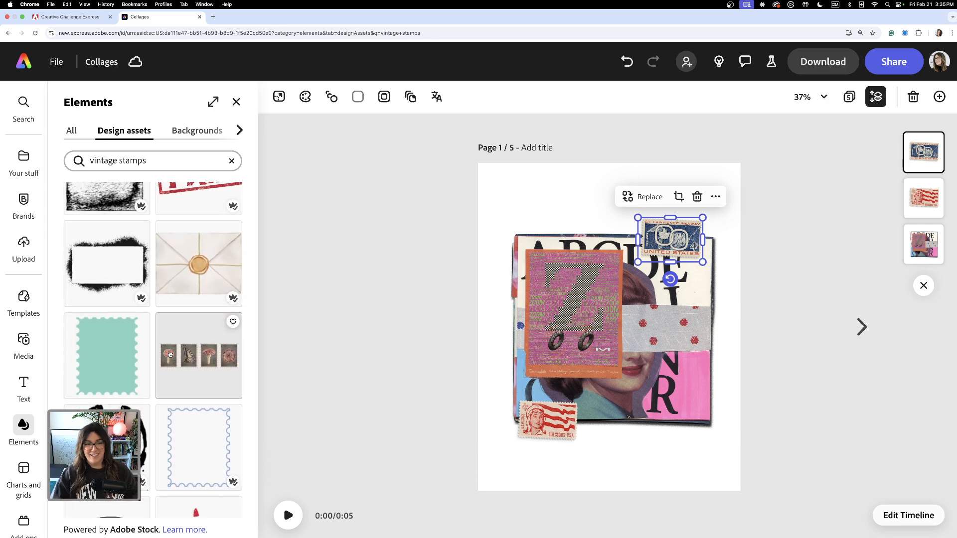
scroll(171, 352, "down", 10)
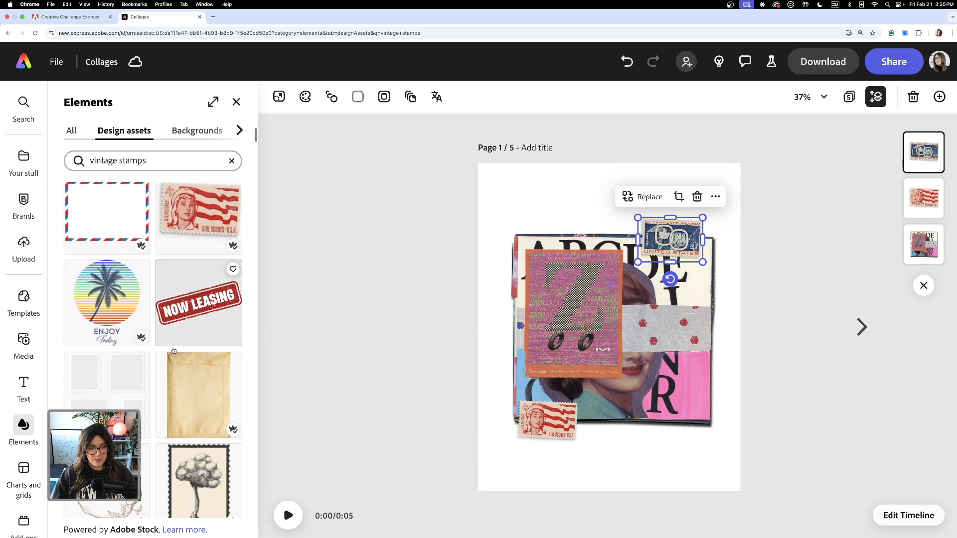
scroll(174, 350, "down", 8)
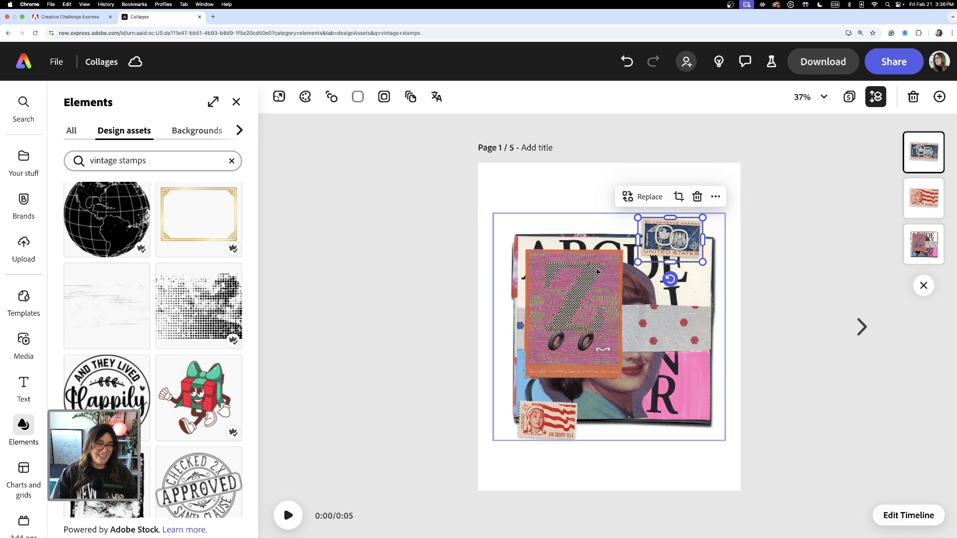
scroll(209, 294, "down", 6)
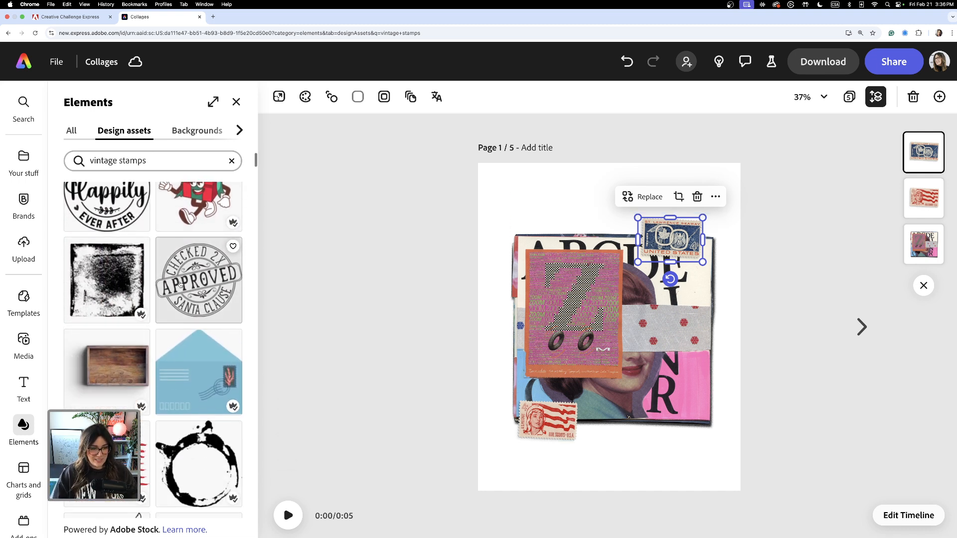
scroll(164, 279, "down", 6)
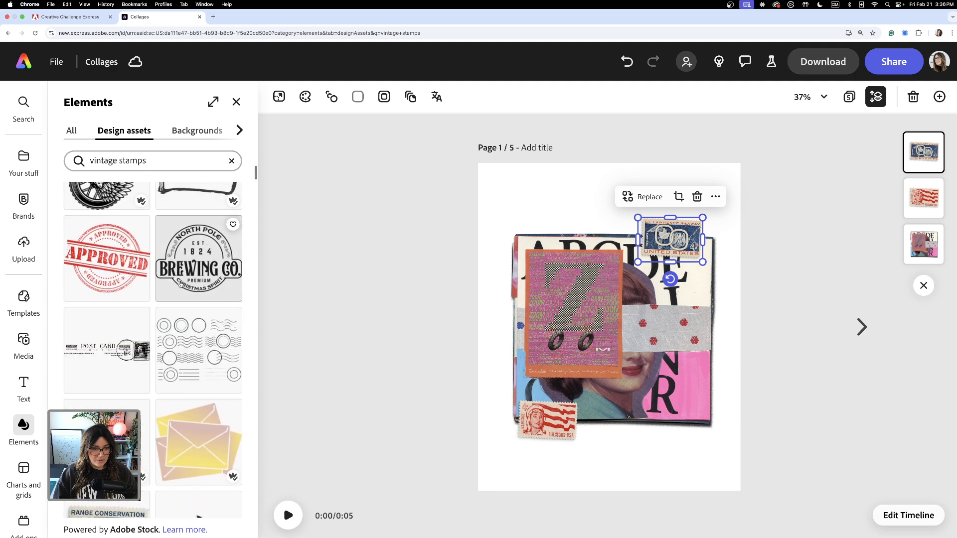
left_click_drag(135, 268, 685, 394)
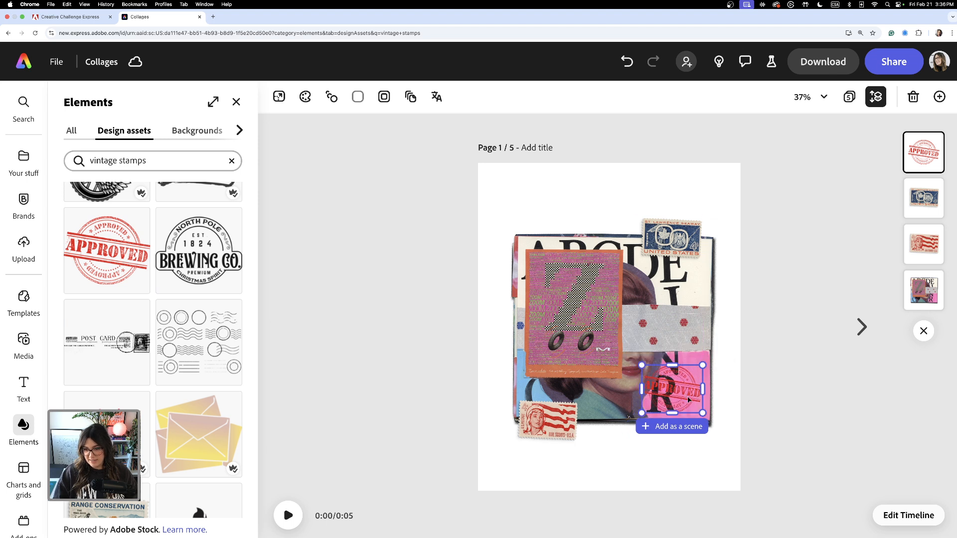
Step: Add the black "POST CARD" postmark graphic, position it across the middle of the collage and deselect it
left_click(114, 344)
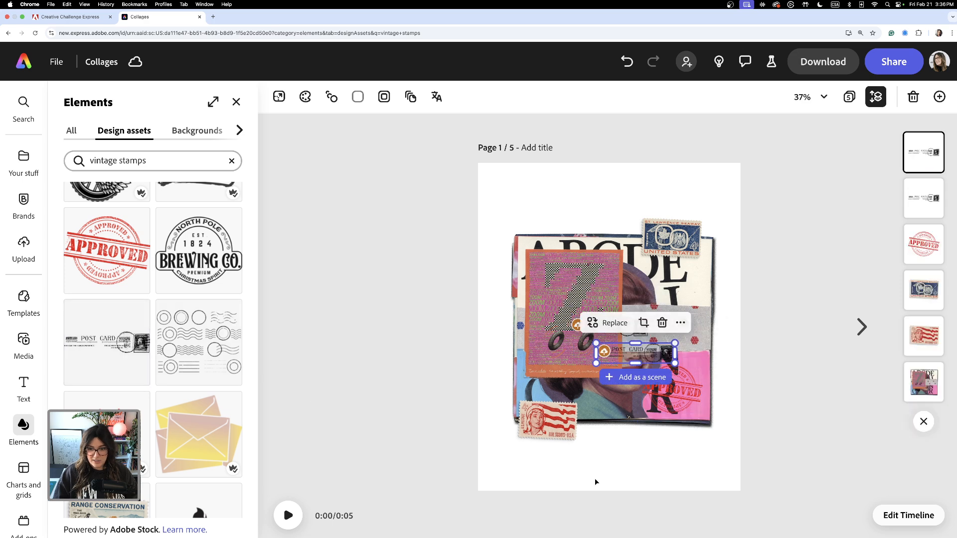
mouse_move(653, 358)
left_mouse_down()
mouse_move(630, 336)
mouse_move(640, 354)
left_mouse_up()
key("Escape")
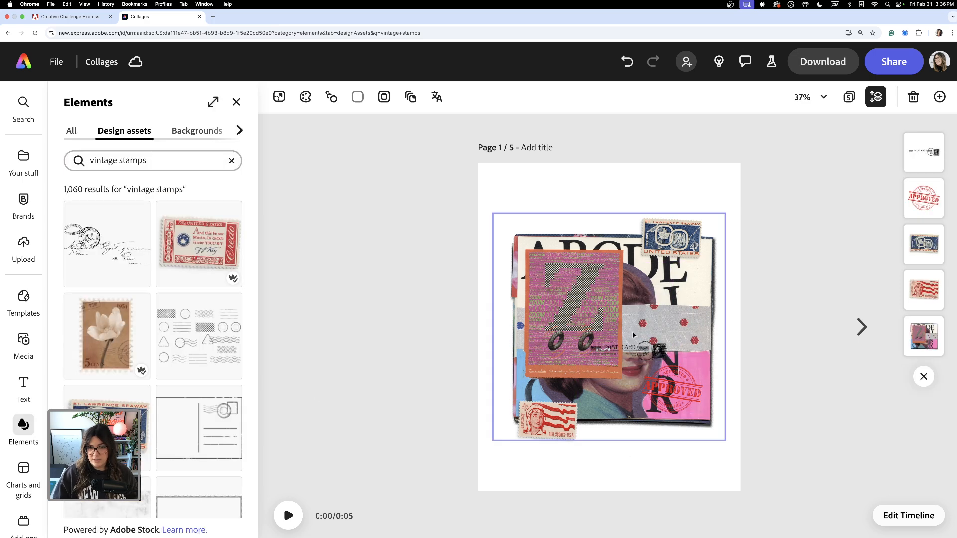
Step: Broaden the design assets search to "vintage" and browse the results for more collage elements
left_click(127, 161)
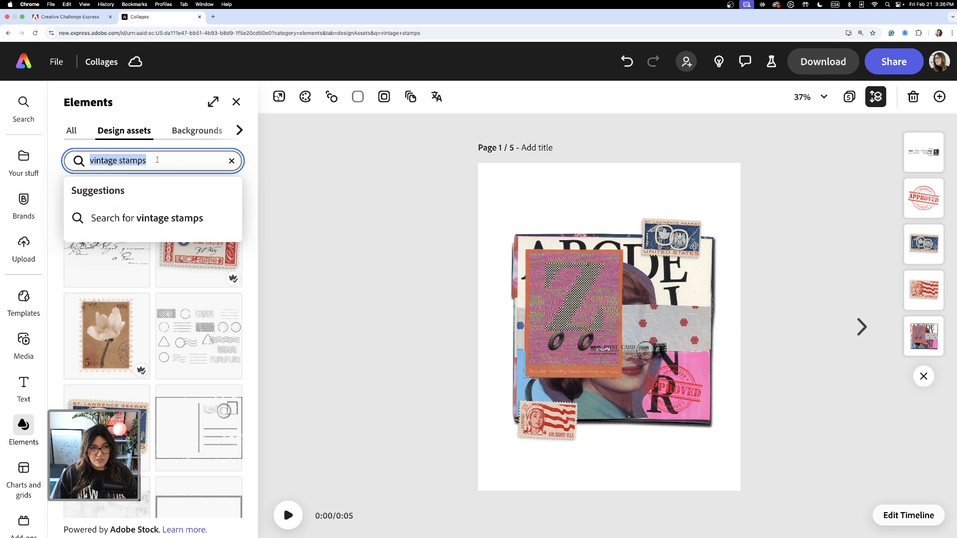
left_click(148, 160)
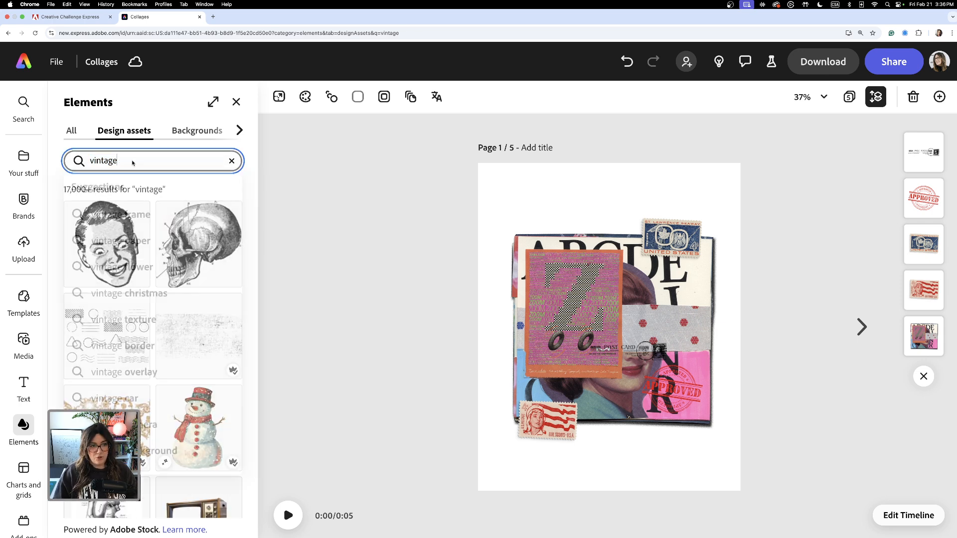
left_click(305, 188)
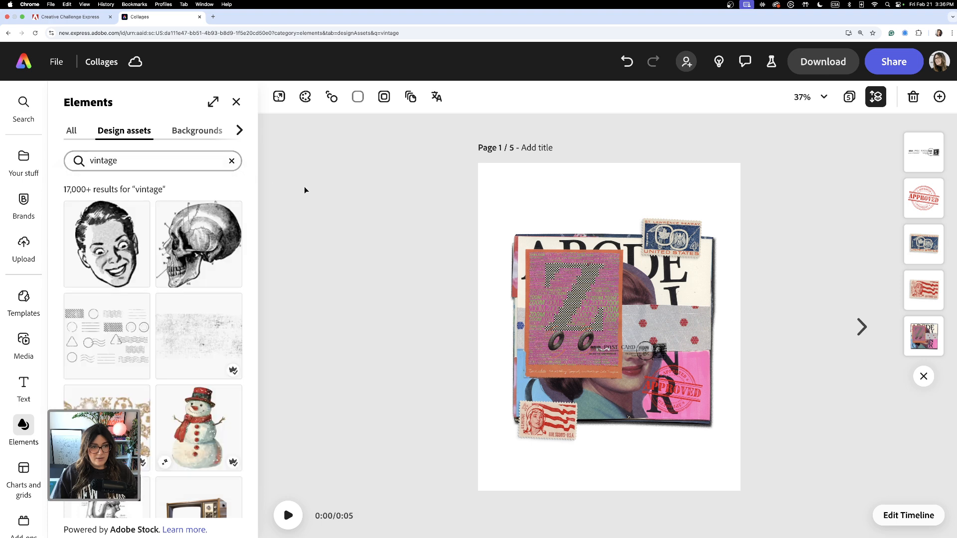
scroll(161, 308, "down", 10)
scroll(160, 308, "down", 15)
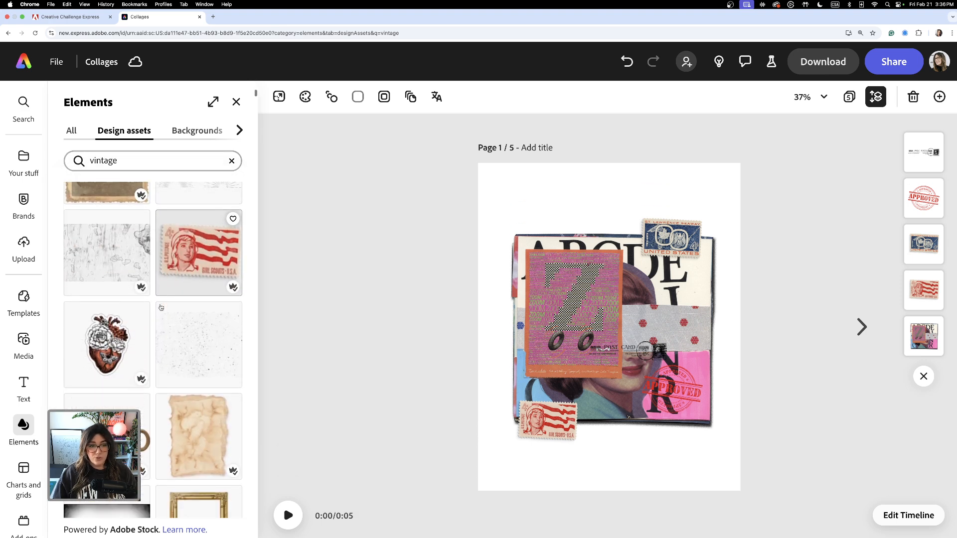
scroll(160, 308, "down", 5)
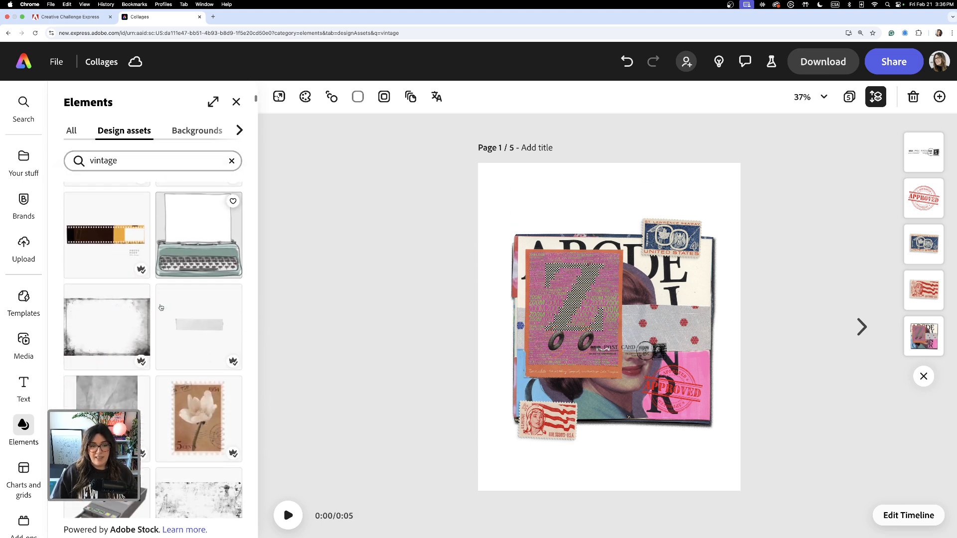
scroll(161, 308, "down", 15)
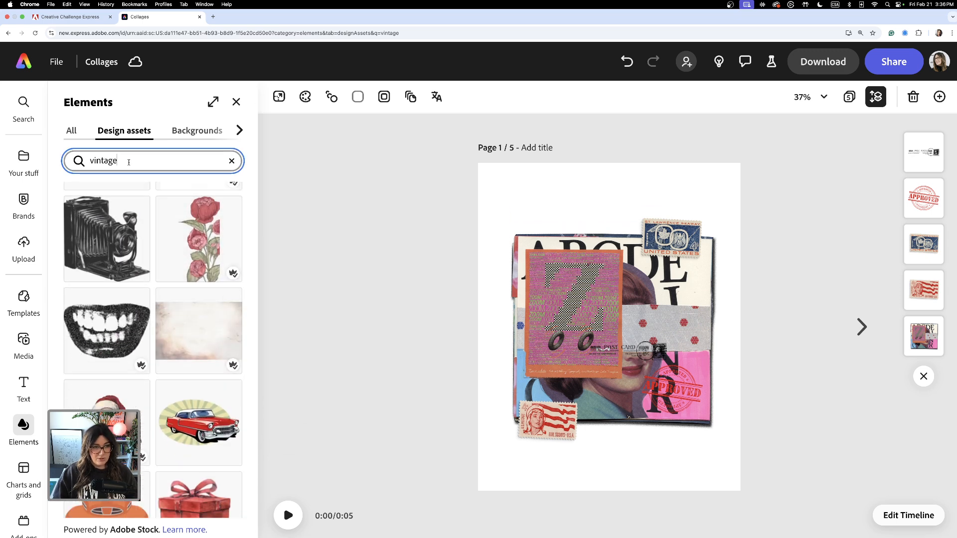
Step: Refine the design assets search to "vintage collage" and add the black handwriting-and-postmark overlay to the page
type("collage")
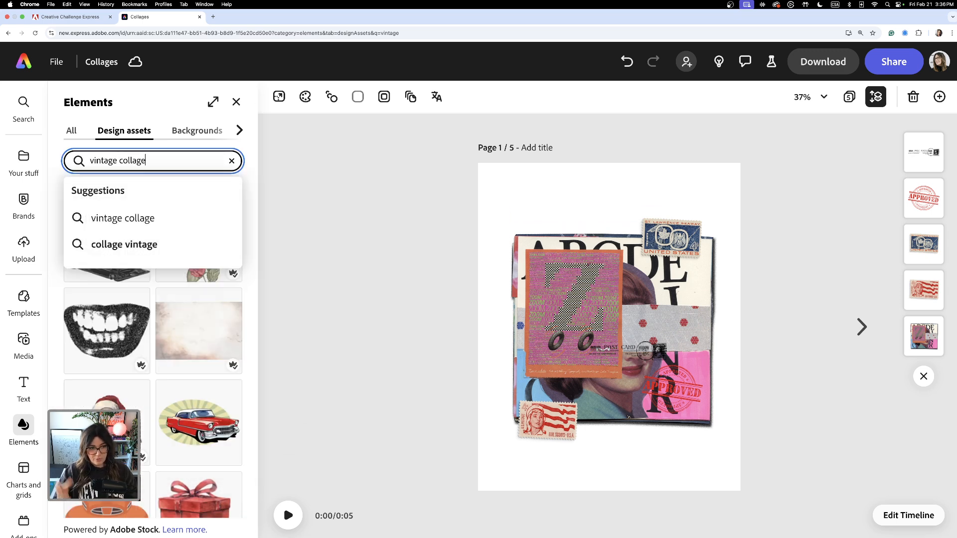
left_click(328, 227)
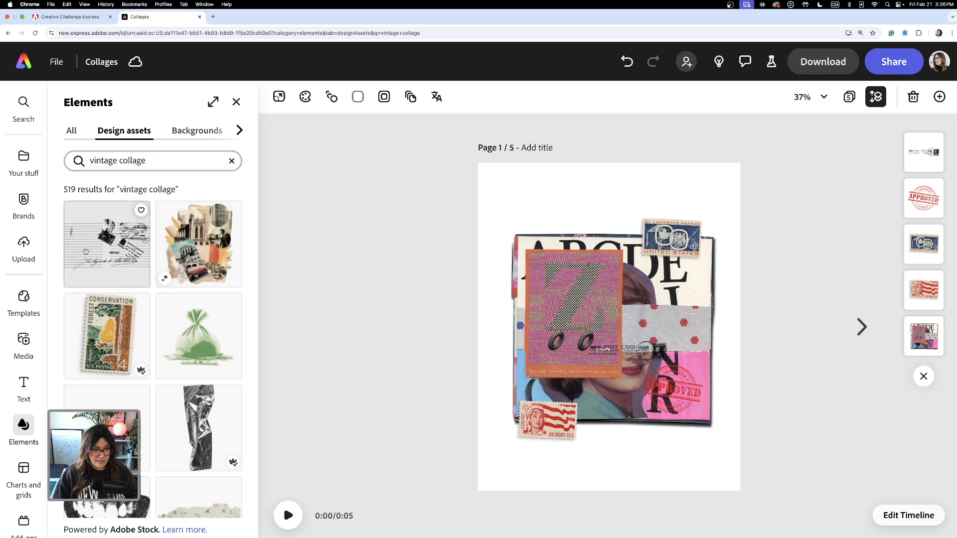
scroll(114, 280, "down", 2)
left_click(106, 198)
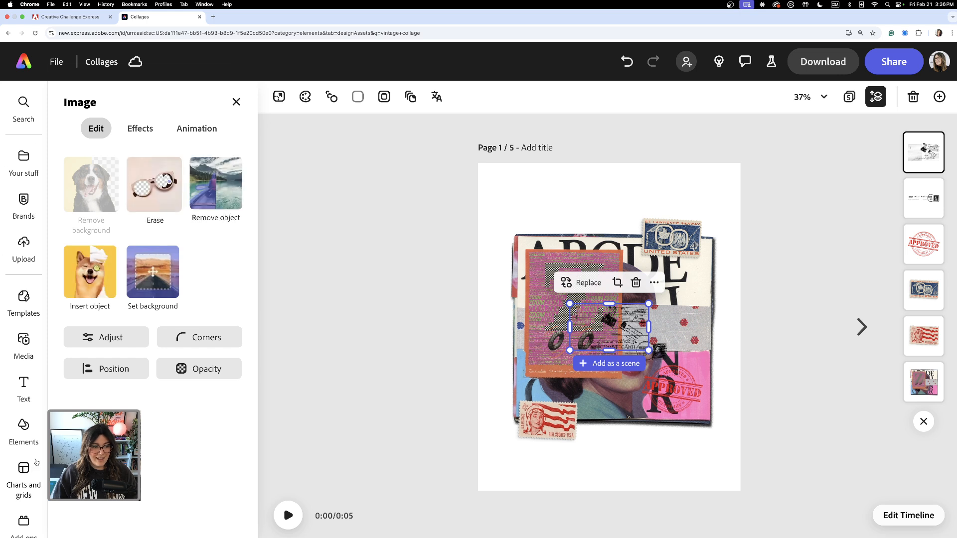
Step: Add the white paper scraps with serrated edges from the vintage collage results to the page
left_click(23, 426)
scroll(195, 312, "down", 4)
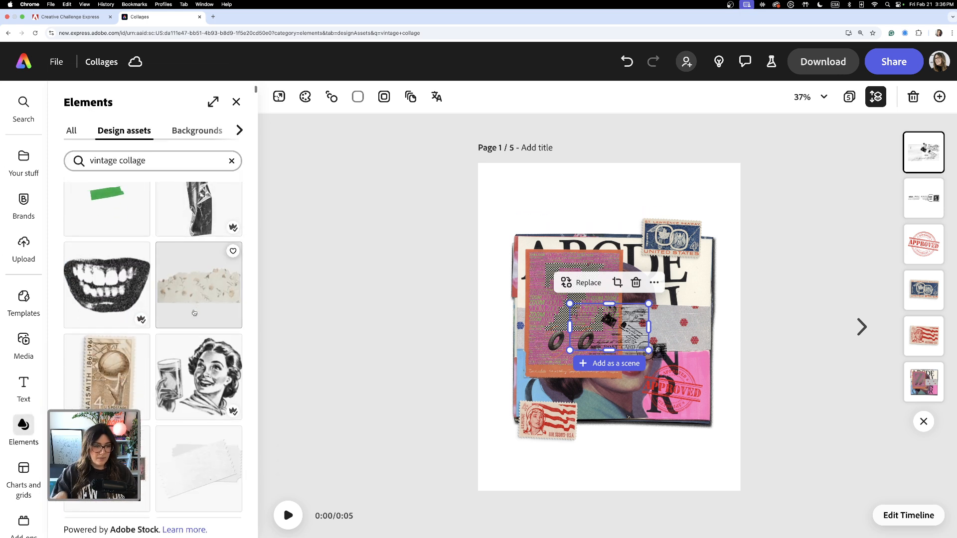
scroll(199, 348, "down", 3)
left_click(206, 363)
Step: Add the grey halftone rose from the vintage collage results and move it over the Z poster
scroll(110, 321, "down", 7)
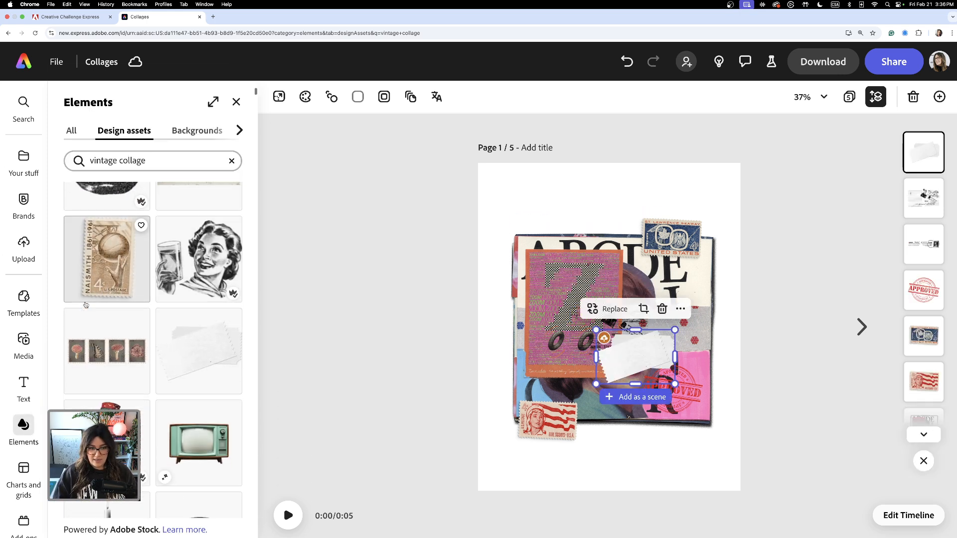
scroll(111, 321, "down", 1)
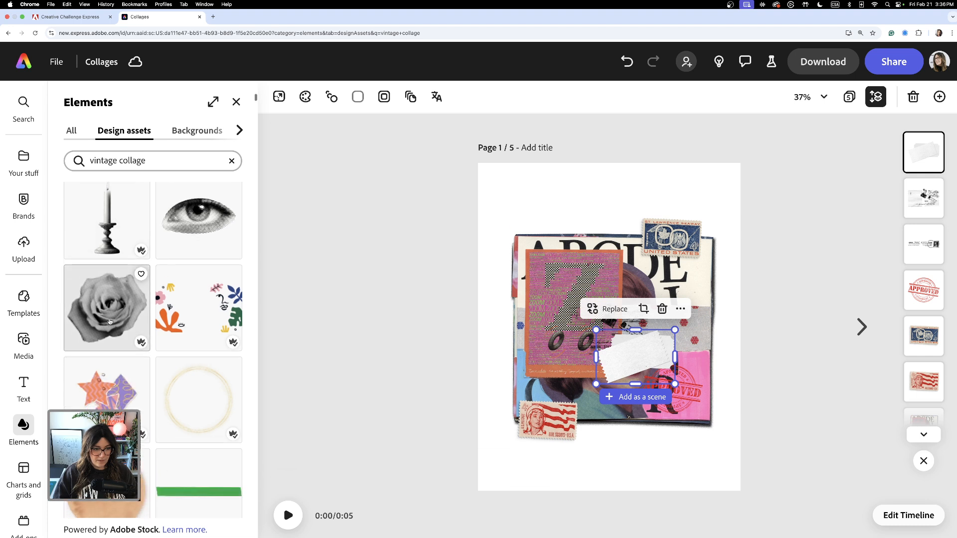
left_click(107, 315)
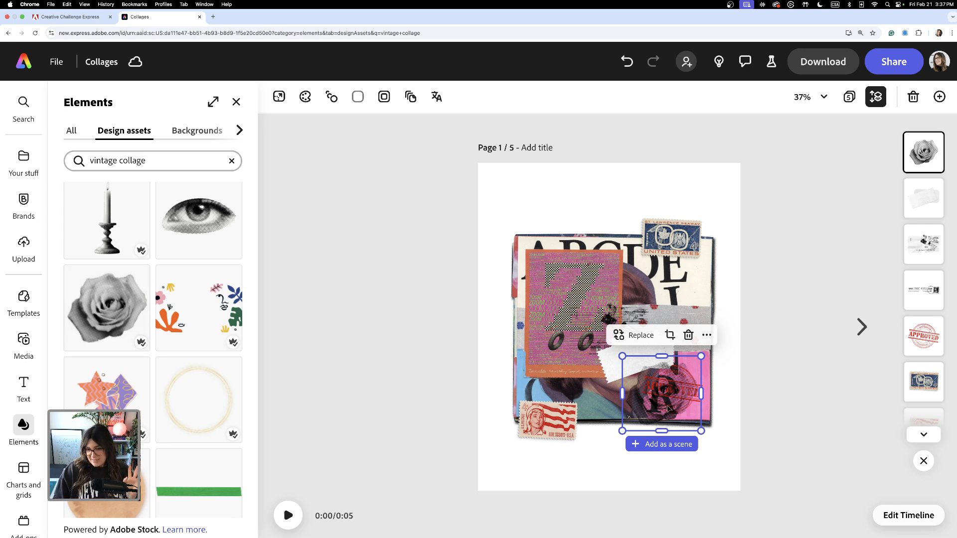
left_click_drag(667, 409, 575, 313)
Step: Move the rose to the collage's right edge below the St. Lawrence Seaway stamp and scale it down to a small accent
scroll(574, 313, "up", 5)
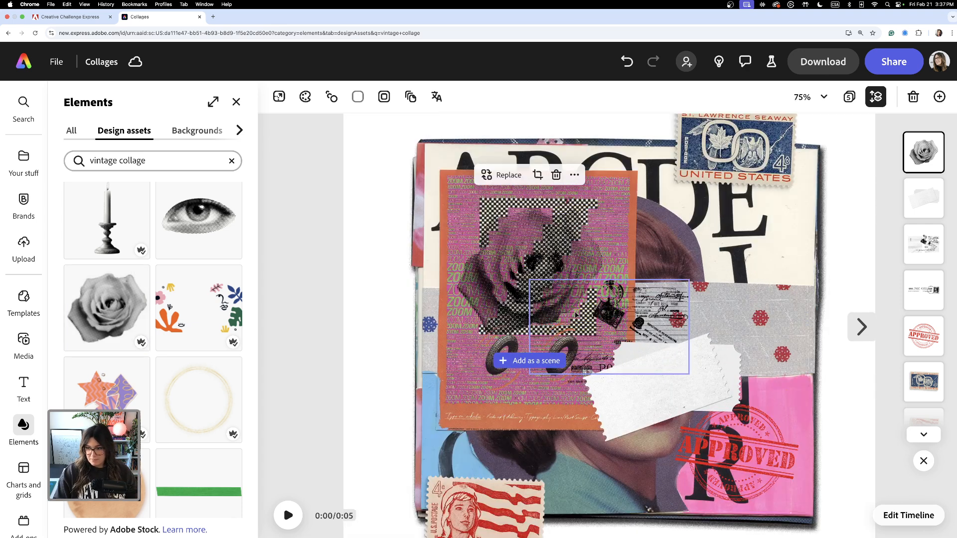
scroll(575, 313, "up", 3)
left_click_drag(554, 279, 829, 267)
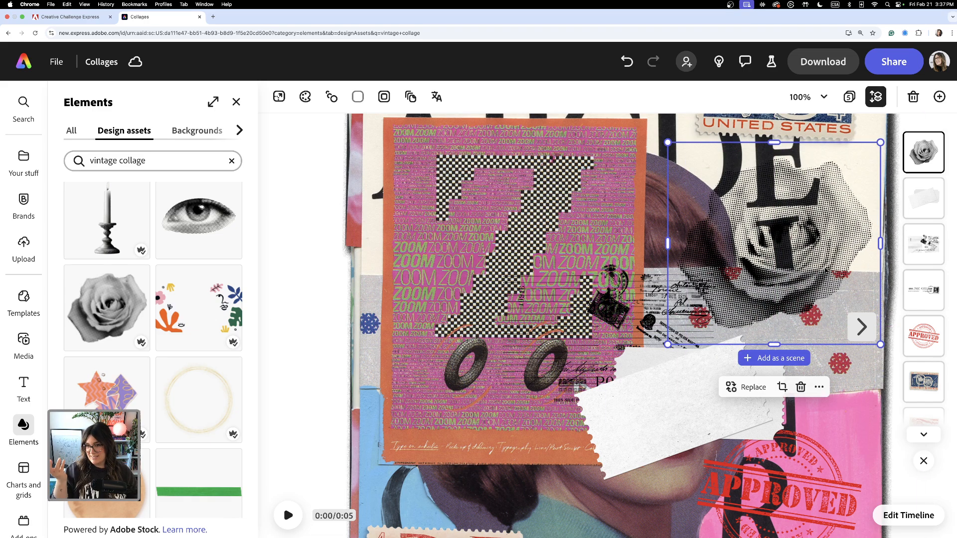
scroll(830, 234, "down", 3)
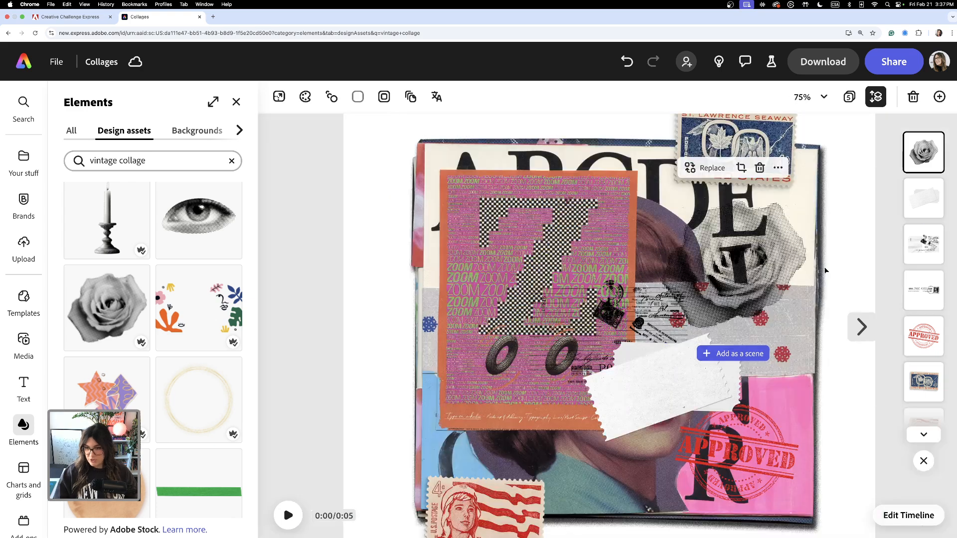
left_click_drag(813, 189, 727, 270)
left_click_drag(708, 304, 798, 260)
left_click_drag(816, 226, 792, 255)
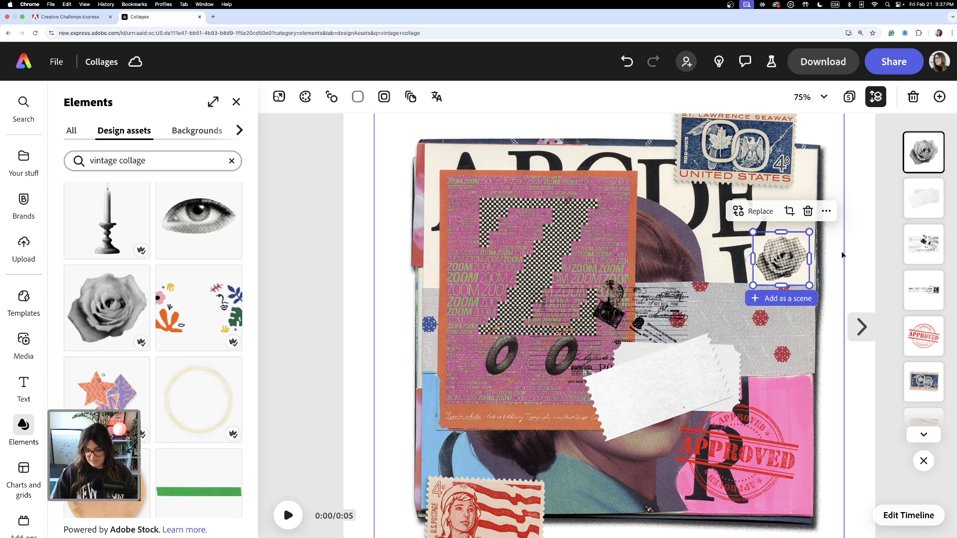
Step: Shift the white paper scraps slightly down and to the left, over the lower part of the woman's face
key("super+minus")
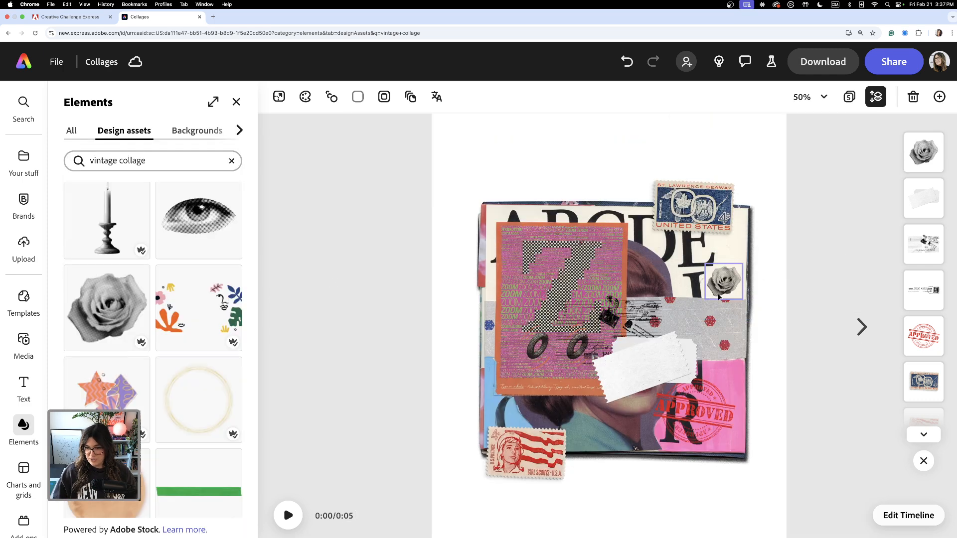
left_click_drag(649, 363, 625, 374)
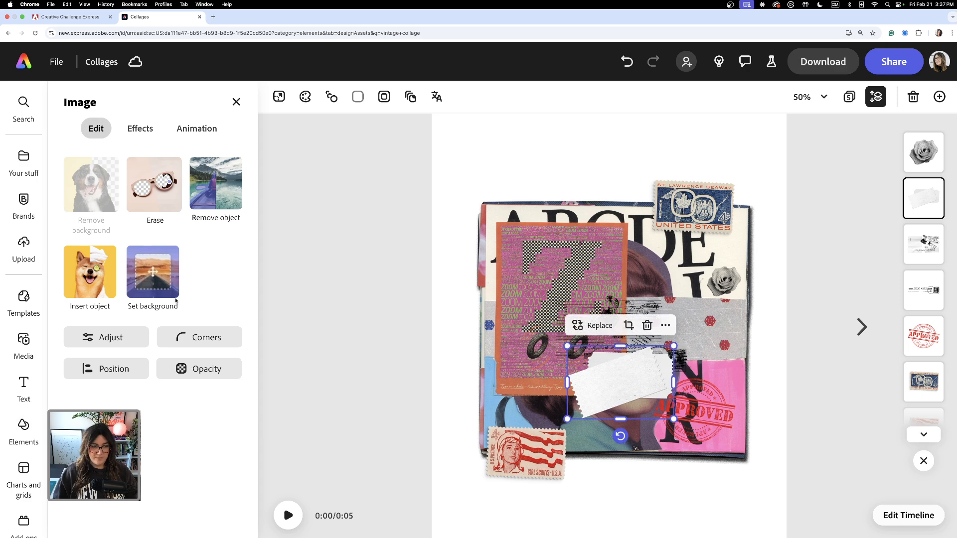
Step: Add the orange Range Conservation stamp and the blue 4-cent Lincoln stamp from the vintage collage results
left_click(23, 427)
scroll(144, 307, "down", 10)
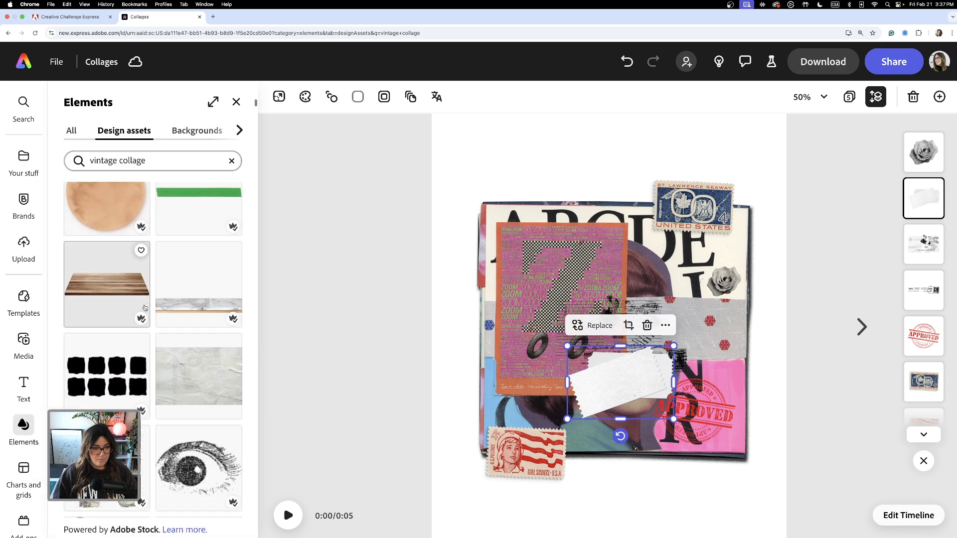
scroll(145, 308, "down", 5)
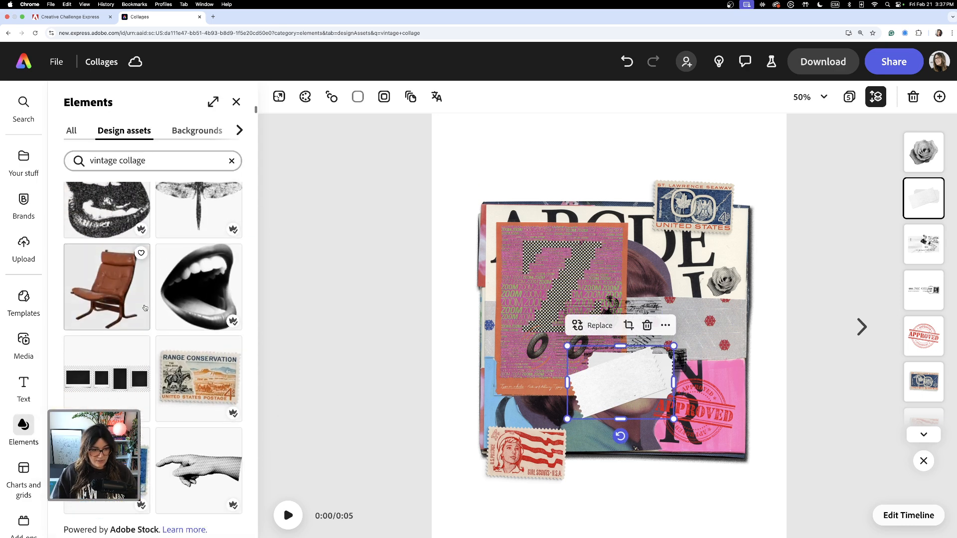
left_click(165, 292)
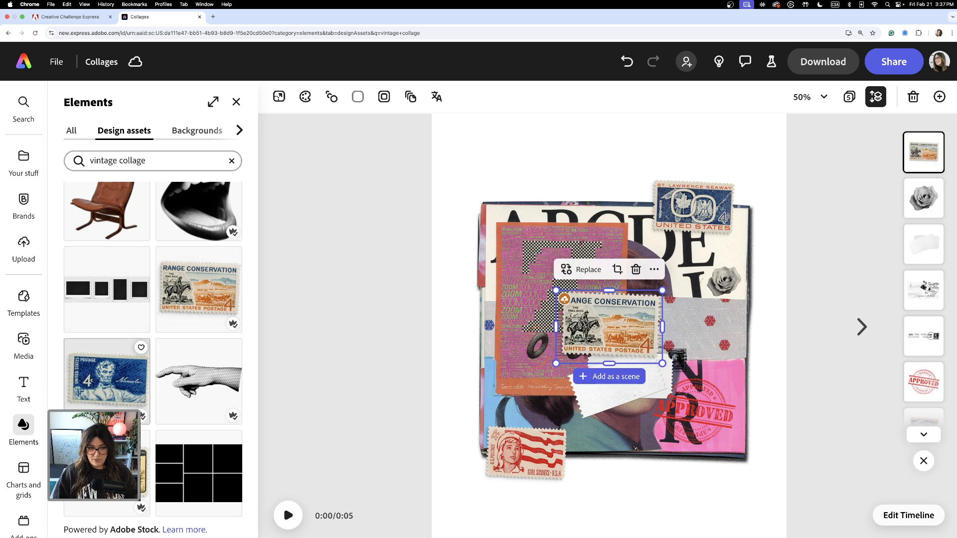
left_click(107, 374)
scroll(125, 346, "down", 2)
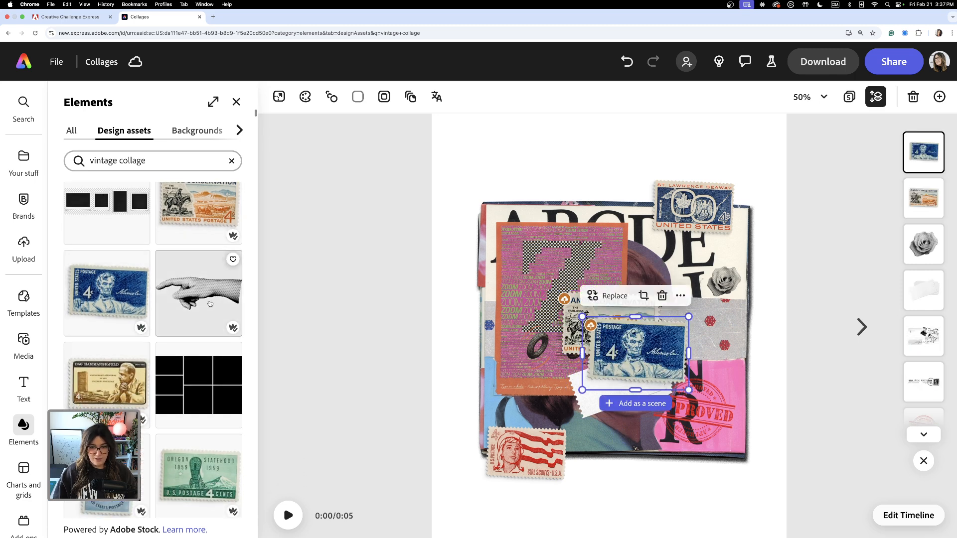
Step: Add the halftone pointing hand and place it over the grey dotted strip at the collage's right side
left_click(193, 308)
left_click_drag(703, 356, 739, 319)
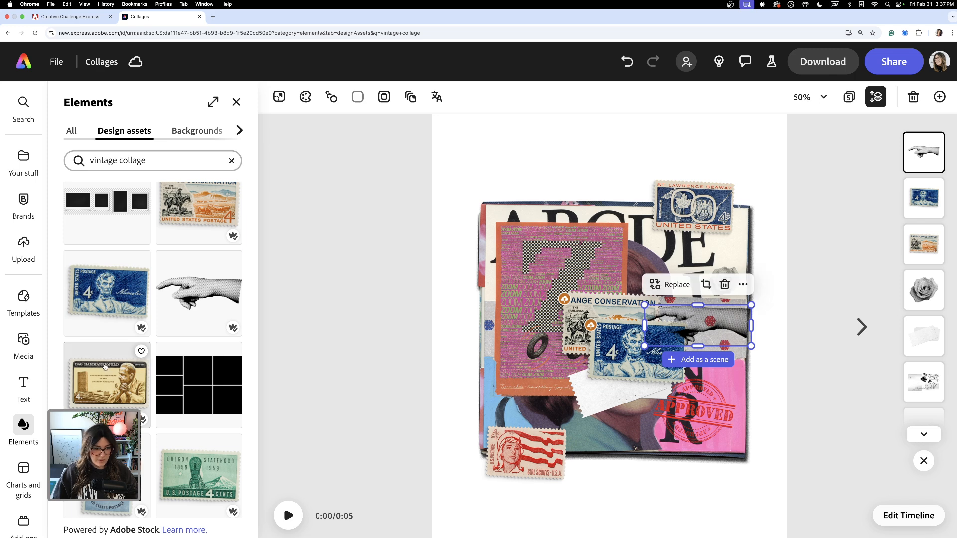
scroll(105, 367, "down", 10)
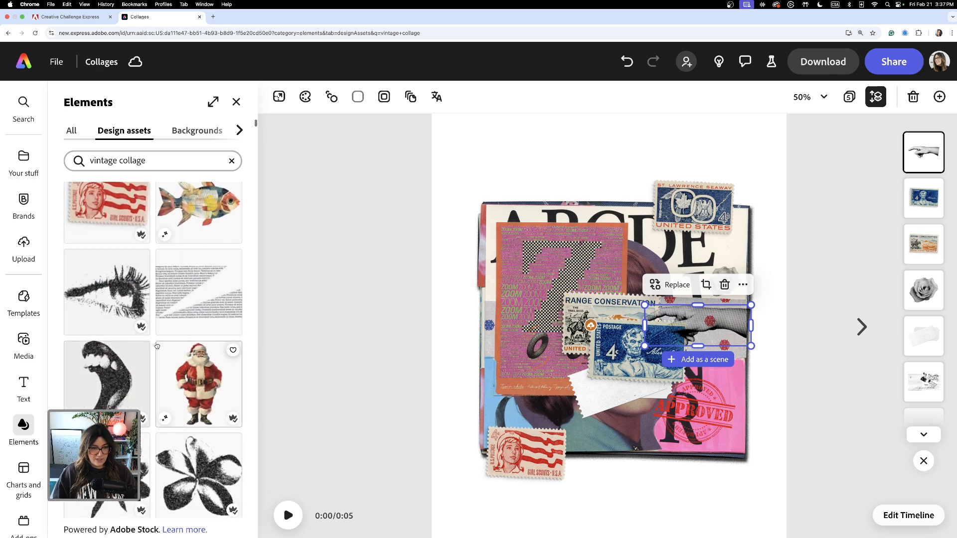
Step: Add the torn typewritten-text paper, enlarge it to the collage's width over the upper half and duplicate it directly below
left_click(179, 323)
scroll(207, 318, "down", 8)
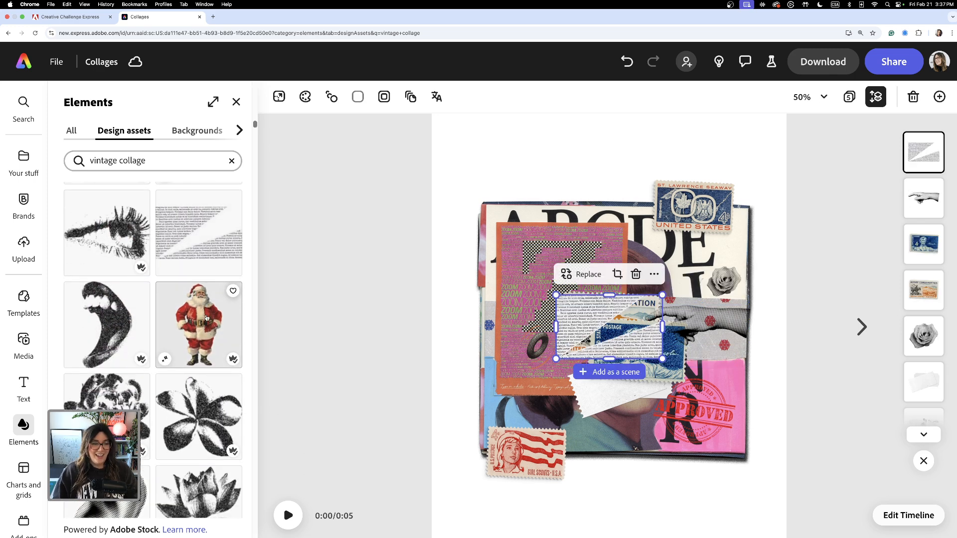
scroll(206, 318, "down", 7)
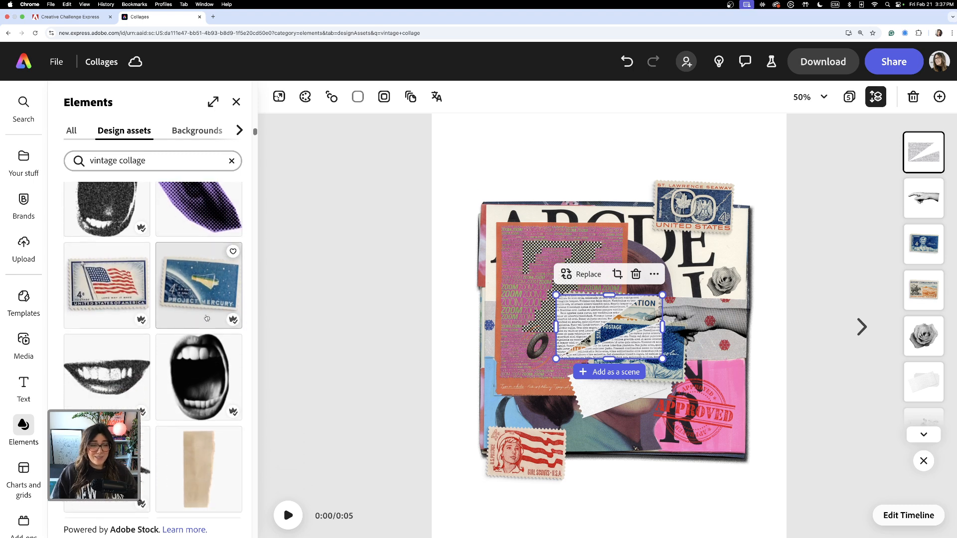
left_click(206, 318)
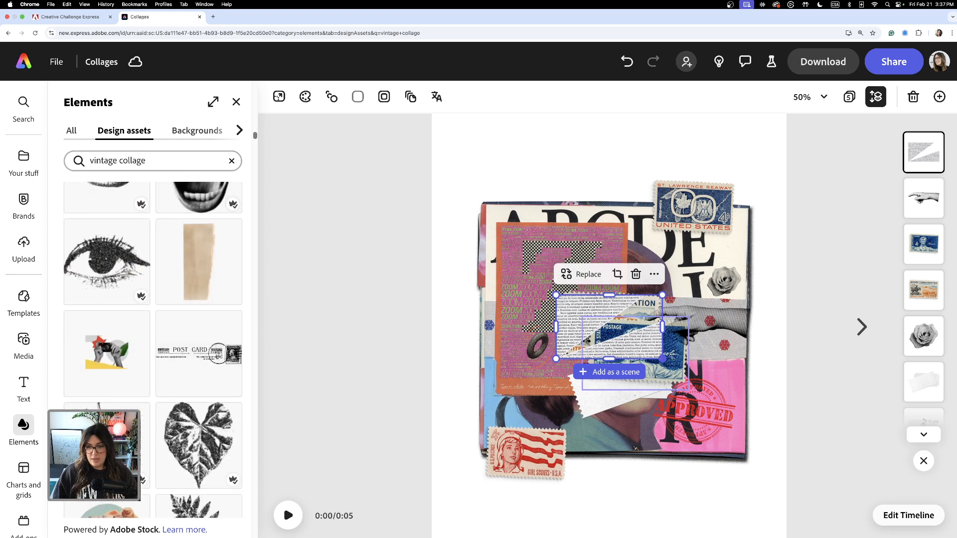
left_click_drag(634, 346, 582, 241)
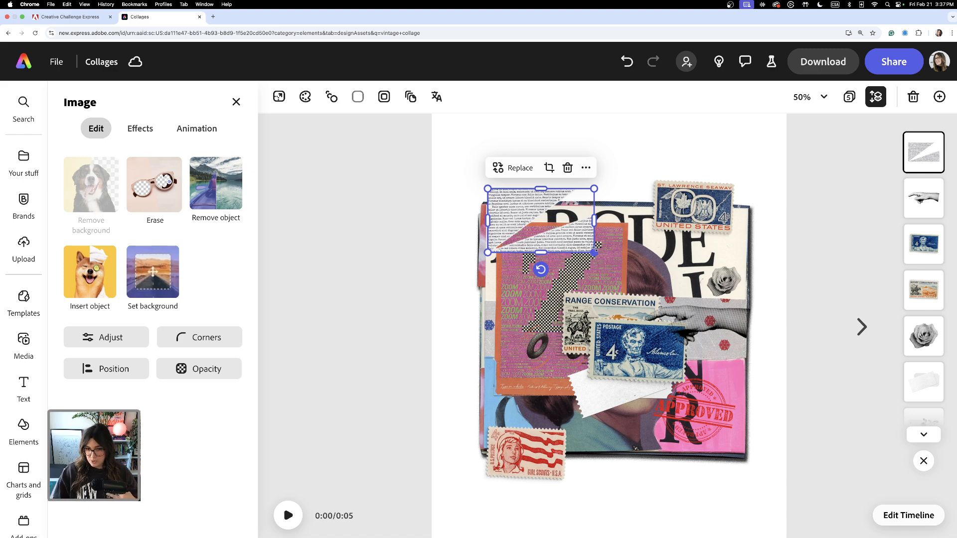
left_click_drag(595, 247, 772, 358)
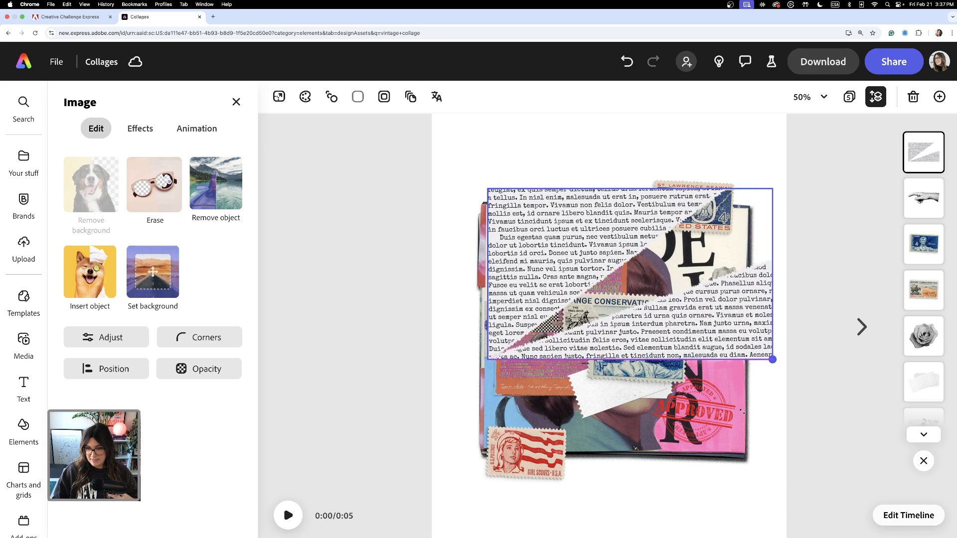
left_click_drag(741, 412, 741, 410)
left_click_drag(745, 338, 736, 321)
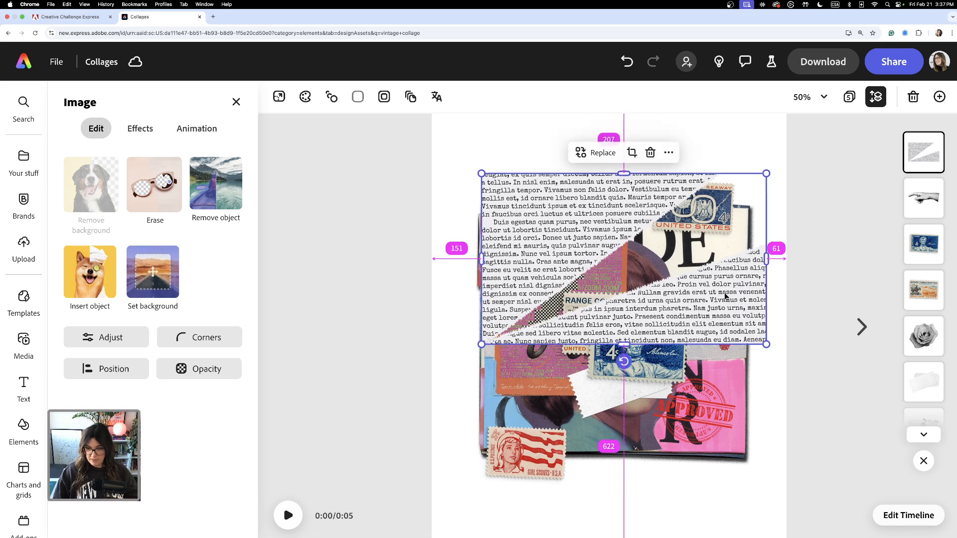
left_click_drag(736, 299, 727, 465)
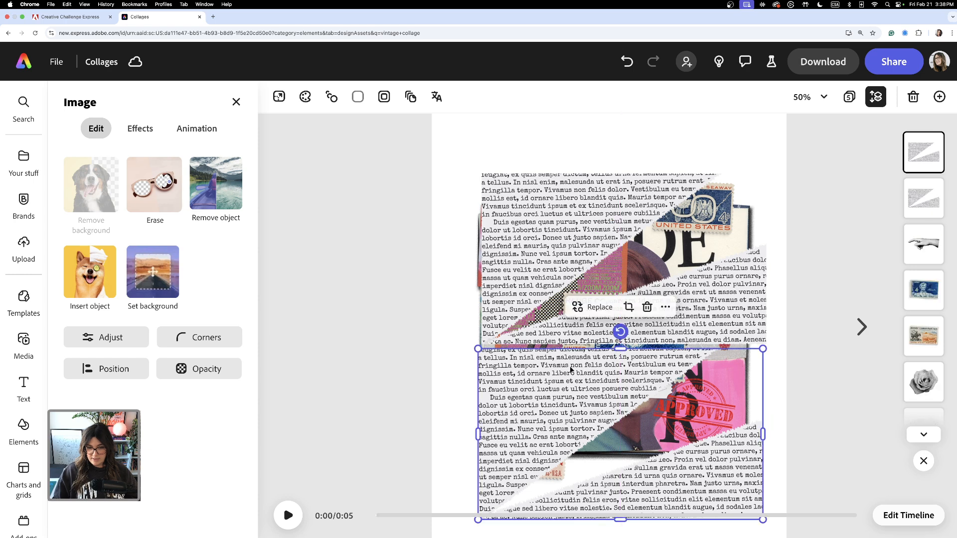
Step: Group the two typewritten-text papers, send the group behind the scanned collage and shift it slightly up
left_click(506, 222, "shift")
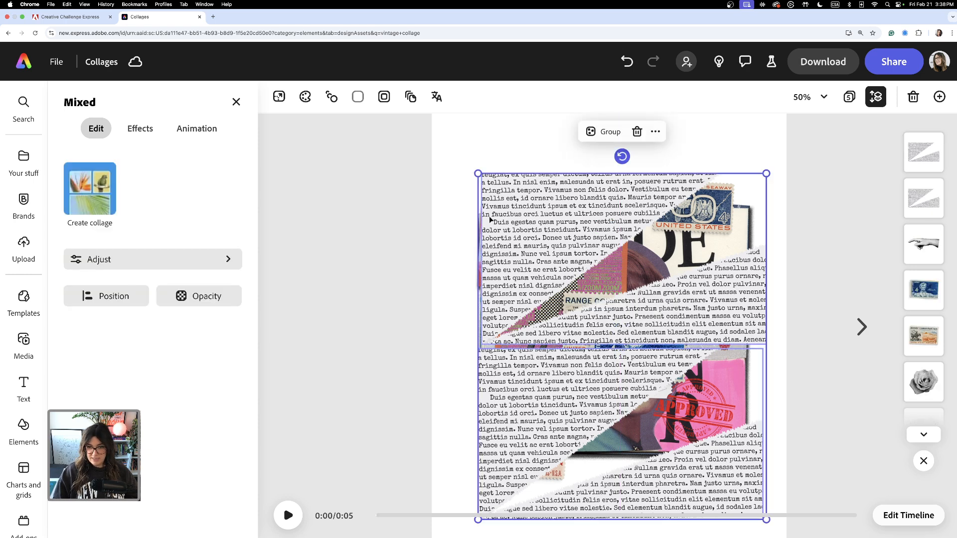
left_click(605, 132)
left_click_drag(892, 159, 914, 422)
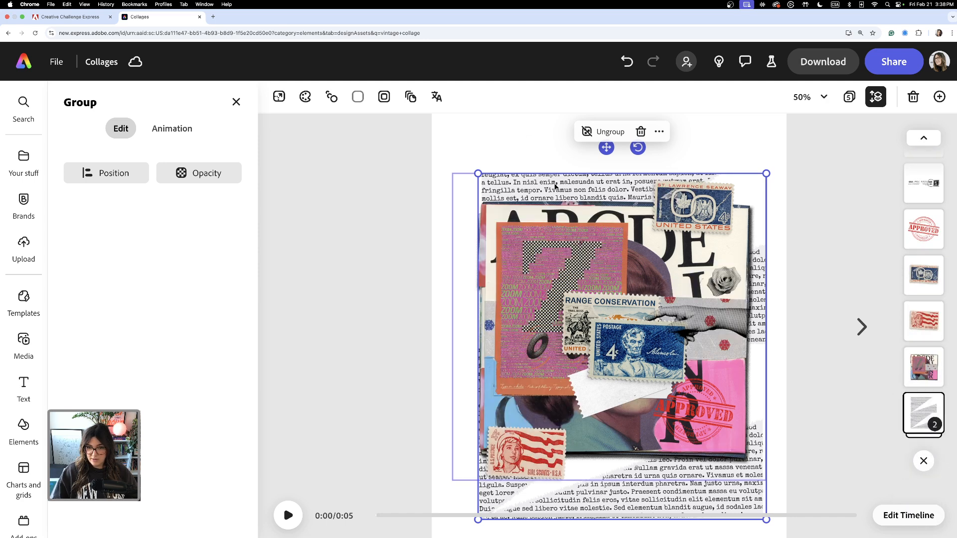
left_click_drag(554, 186, 553, 166)
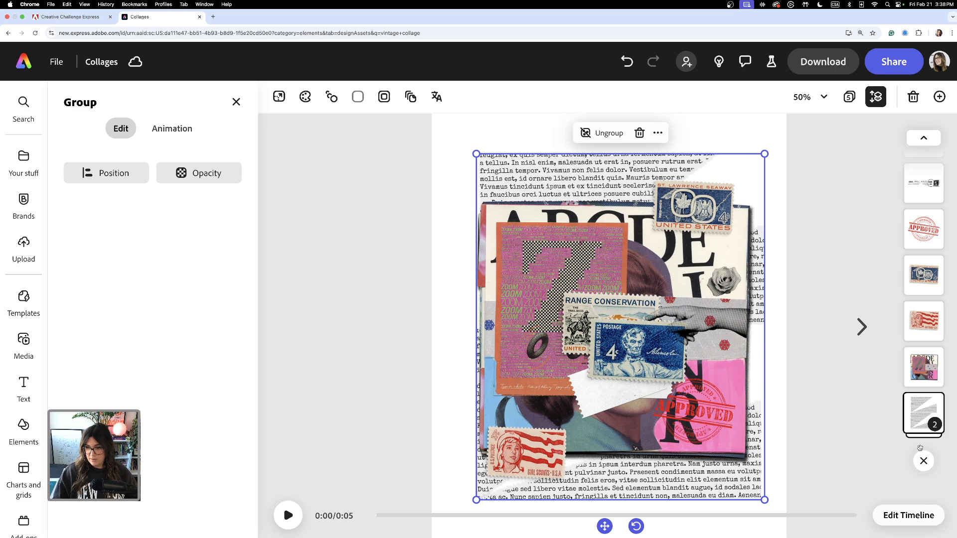
Step: Ungroup the text papers and scale the upper one down so it peeks out only above the collage's upper edge
left_click(586, 132)
left_click(825, 205)
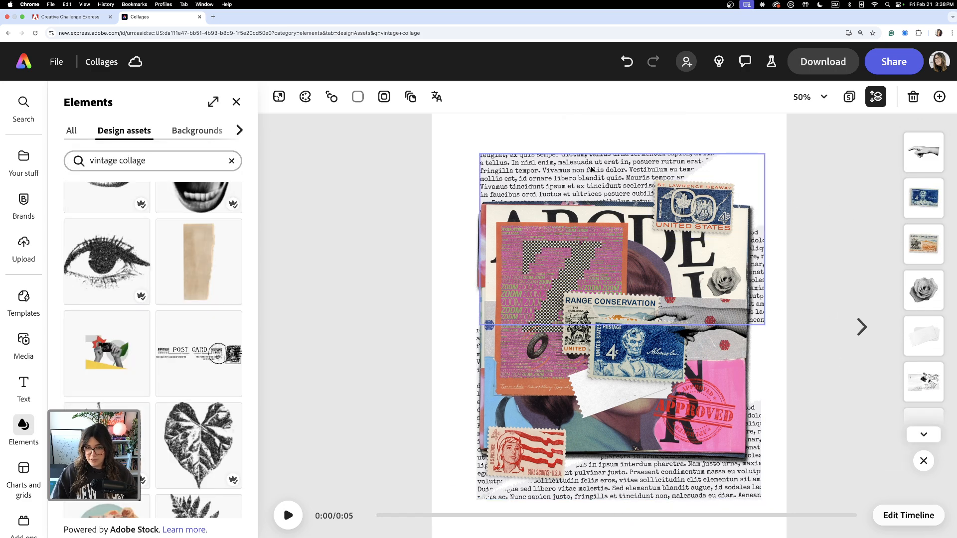
mouse_move(589, 166)
left_mouse_down()
mouse_move(576, 157)
mouse_move(576, 167)
left_mouse_up()
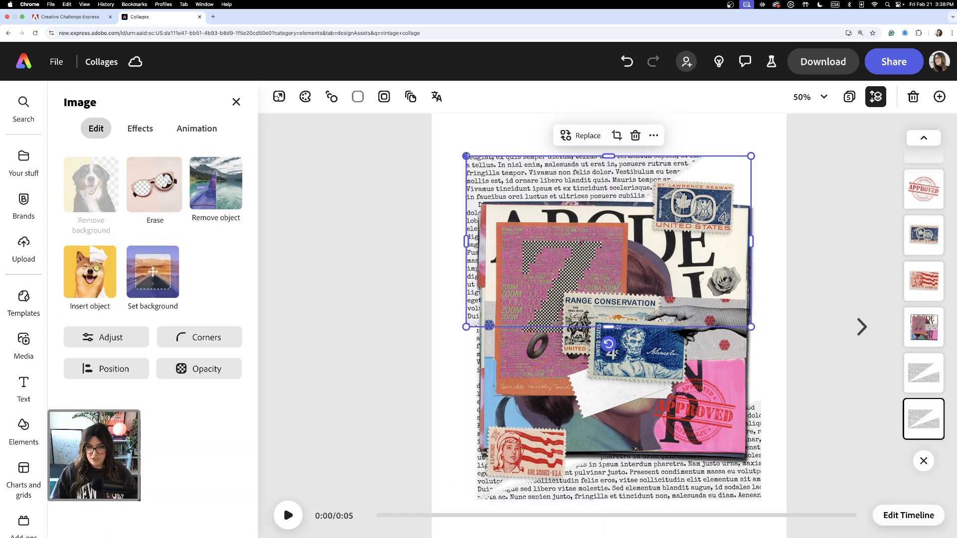
left_click_drag(466, 155, 543, 180)
Step: Shift the lower text paper slightly up and to the left behind the collage
left_click(740, 498)
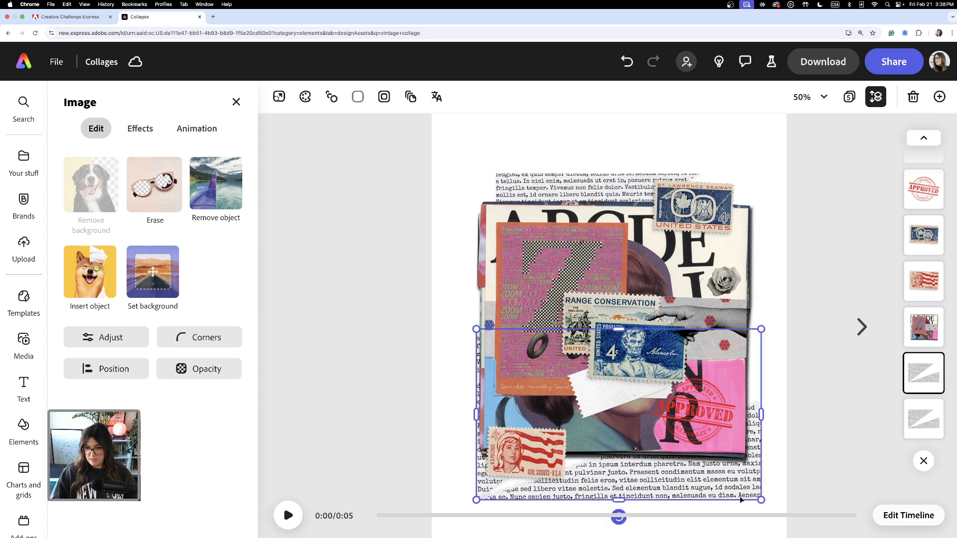
scroll(740, 494, "down", 2)
left_click_drag(731, 455, 726, 443)
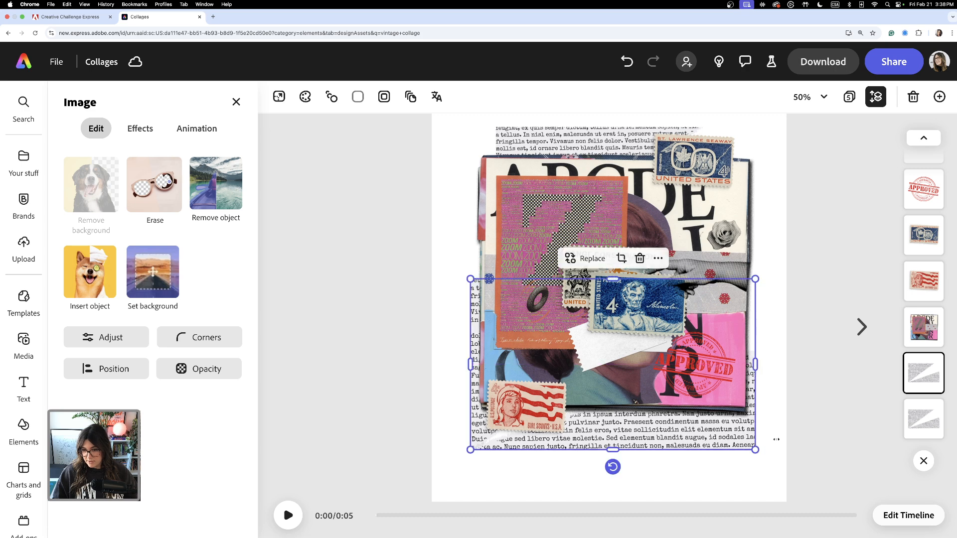
left_click(807, 408)
Step: Change the page's background color from white to a custom dark grey, about #363434
scroll(418, 172, "up", 3)
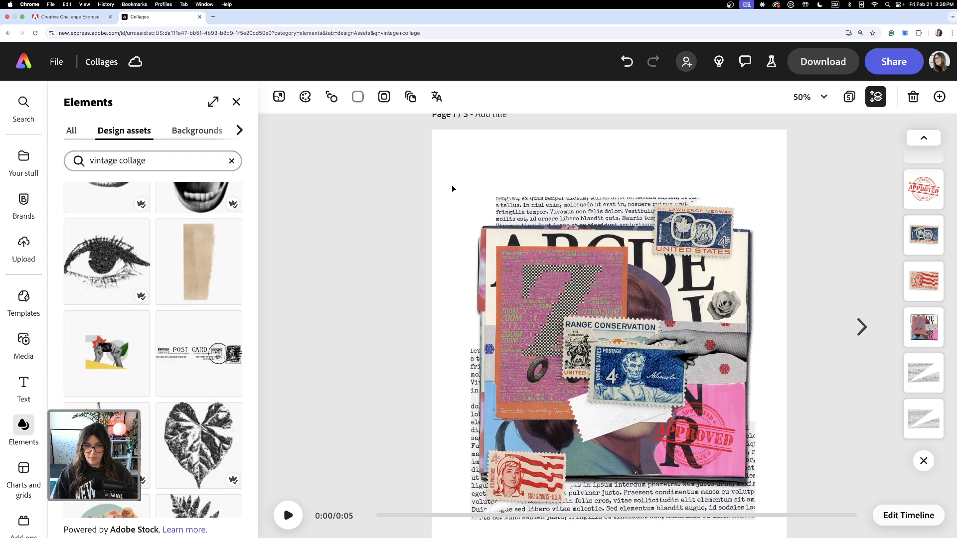
left_click(359, 97)
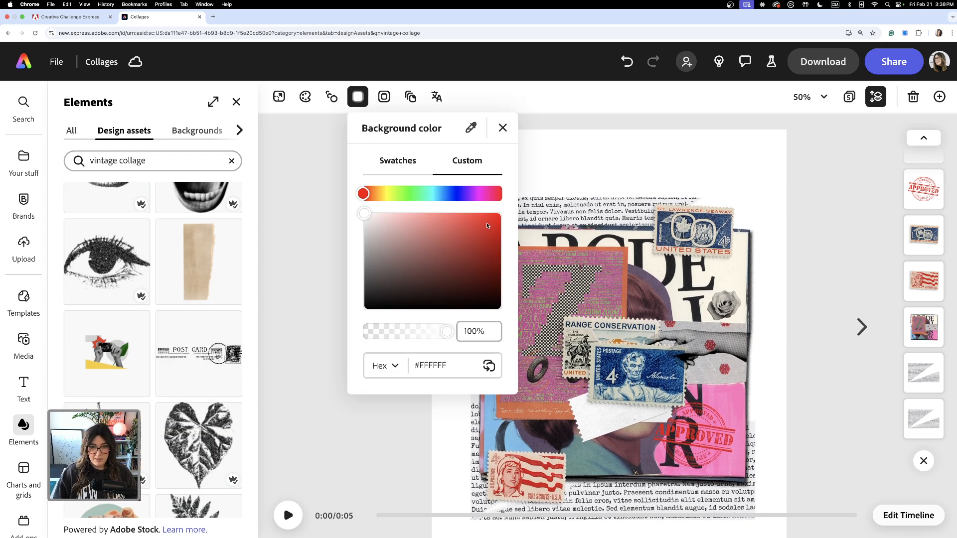
left_click_drag(364, 221, 447, 304)
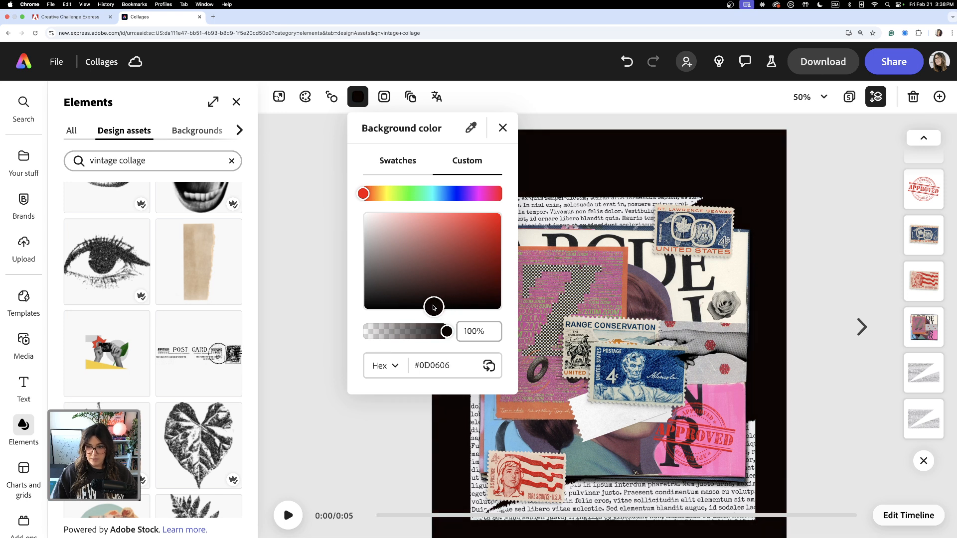
left_click_drag(433, 306, 368, 288)
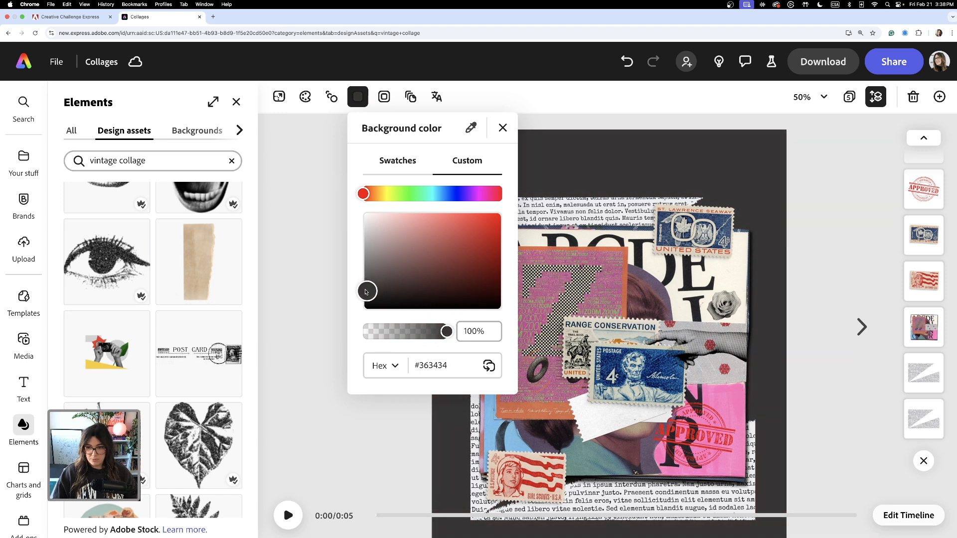
left_click(301, 272)
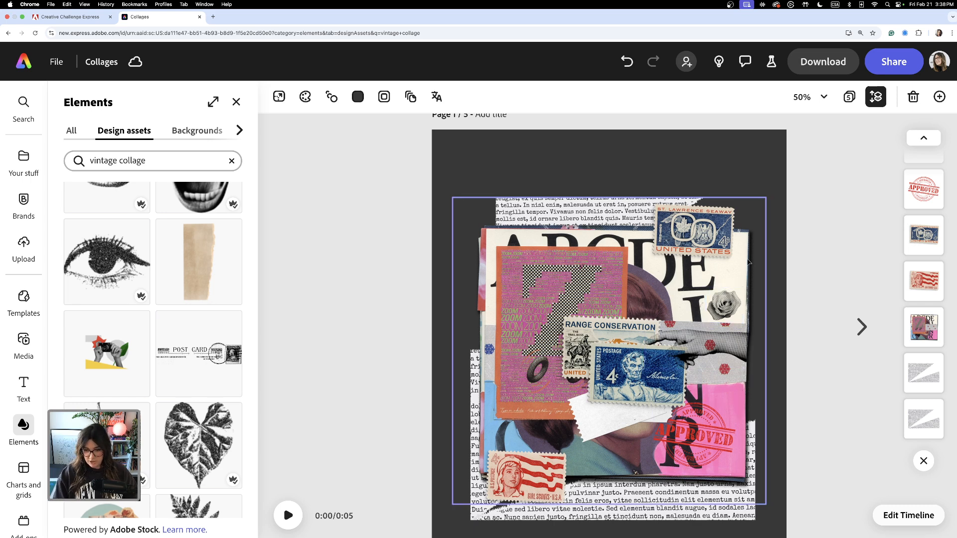
Step: Scale down the red Girl Scouts stamp at the collage's lower-left corner
scroll(512, 280, "up", 3)
scroll(620, 331, "down", 5)
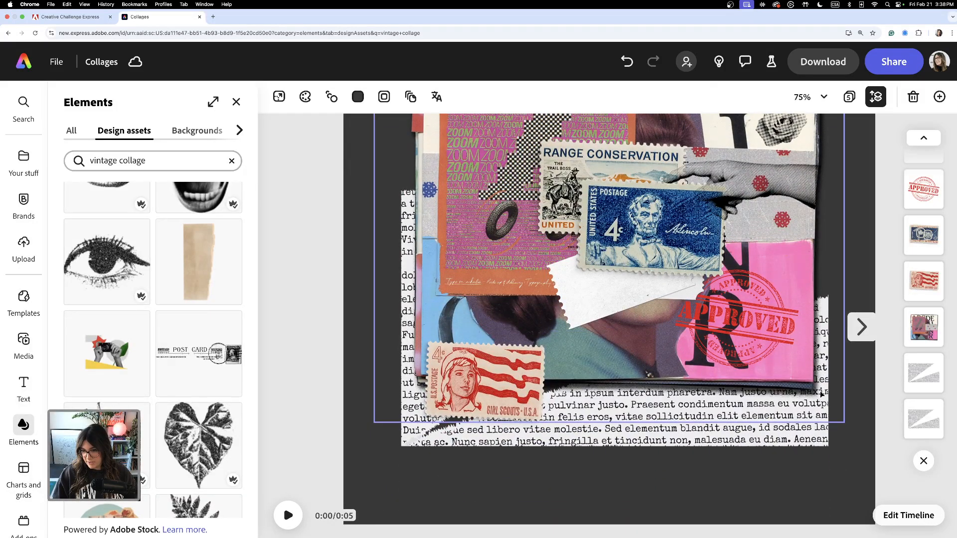
left_click(534, 349)
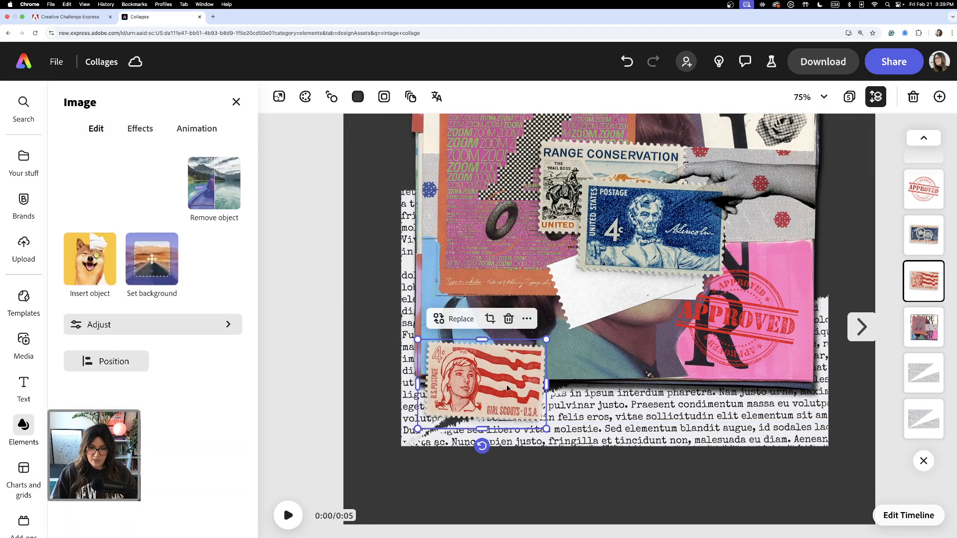
left_click_drag(543, 334, 502, 368)
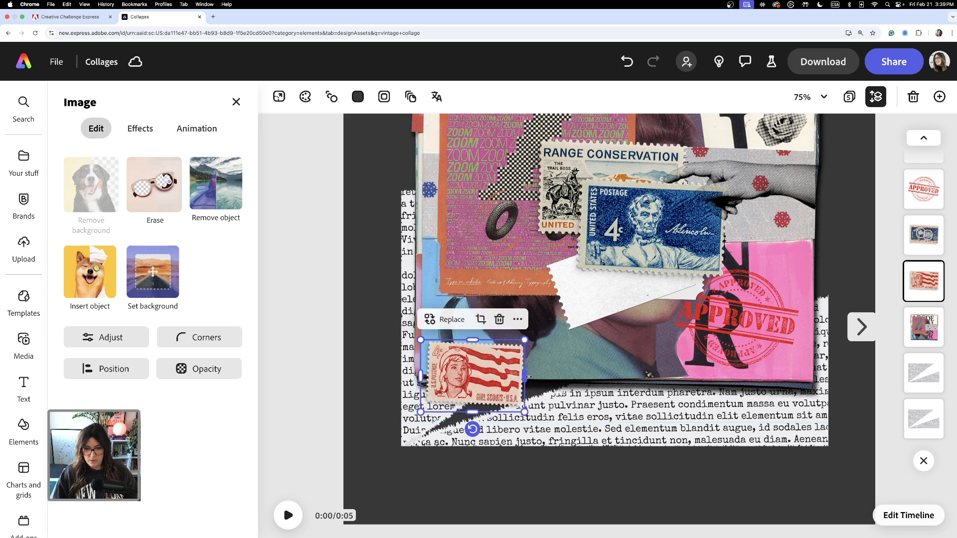
Step: Move the lower text paper up so only a narrow strip shows beneath the collage's lower edge
left_click(693, 445)
left_click_drag(694, 442, 693, 400)
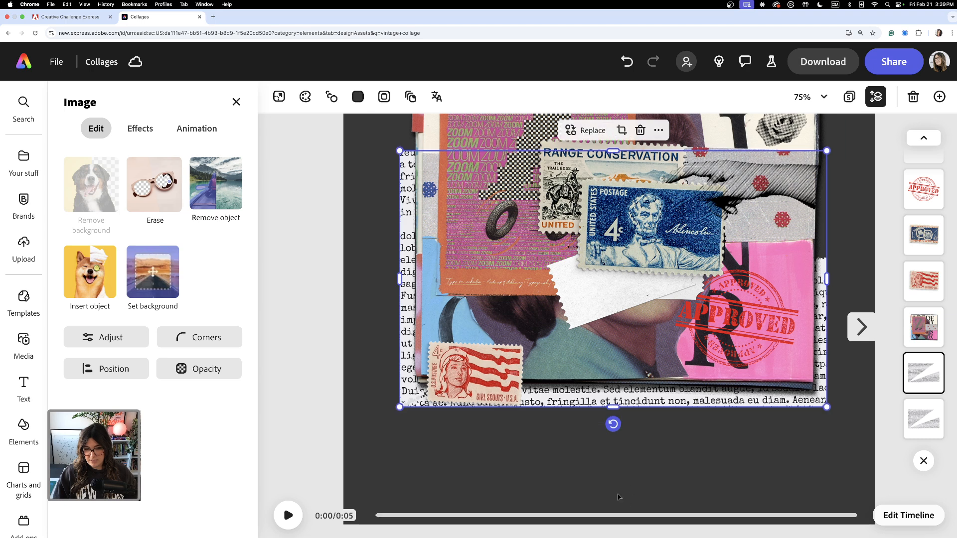
left_click_drag(478, 381, 482, 387)
left_click(630, 478)
Step: Shrink the Girl Scouts stamp further so it sits entirely within the collage's lower-left corner
left_click(501, 375)
left_click_drag(524, 340, 493, 341)
scroll(500, 354, "up", 2)
key("super+minus")
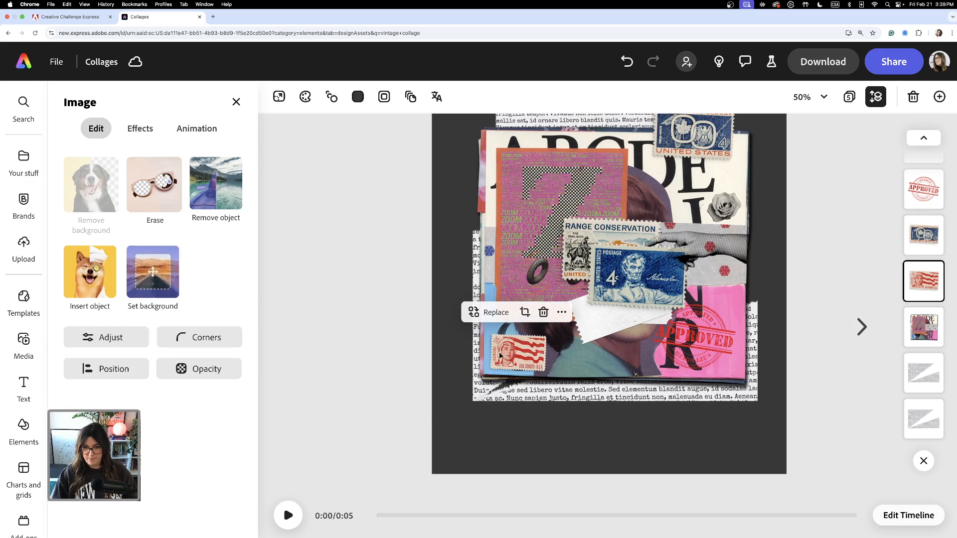
scroll(519, 371, "up", 1)
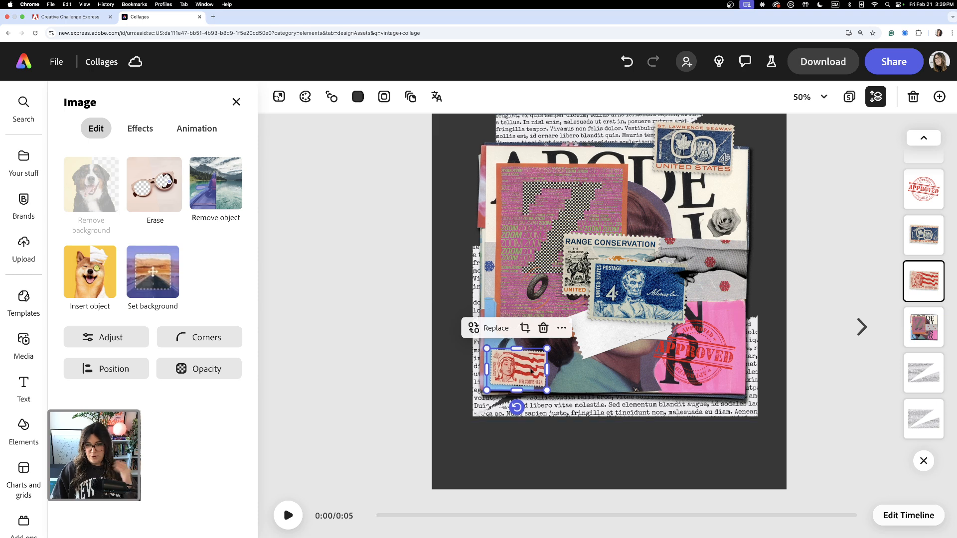
Step: Shrink the blue Lincoln and orange Range Conservation stamps and place them at the collage's upper-left corner
left_click_drag(663, 282, 522, 175)
left_click(618, 277)
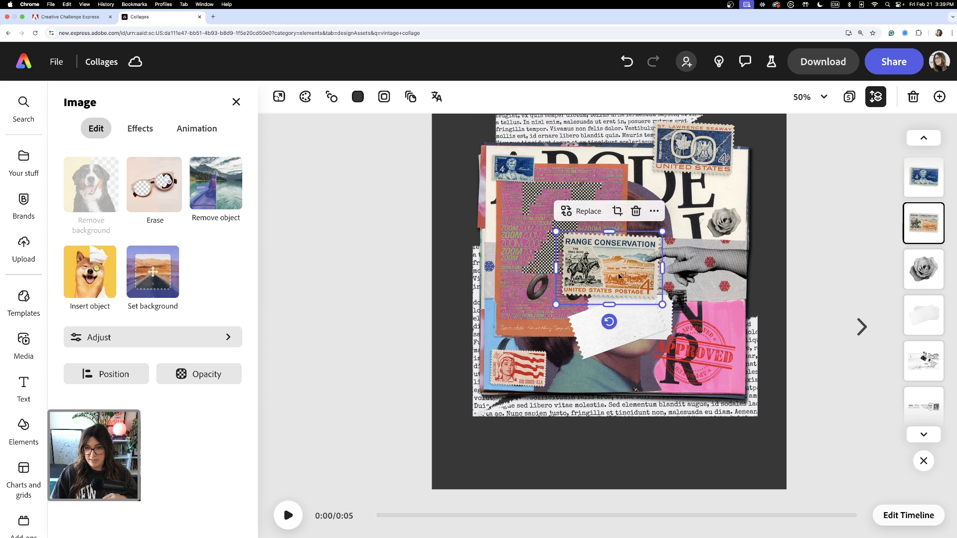
left_click_drag(663, 233, 545, 179)
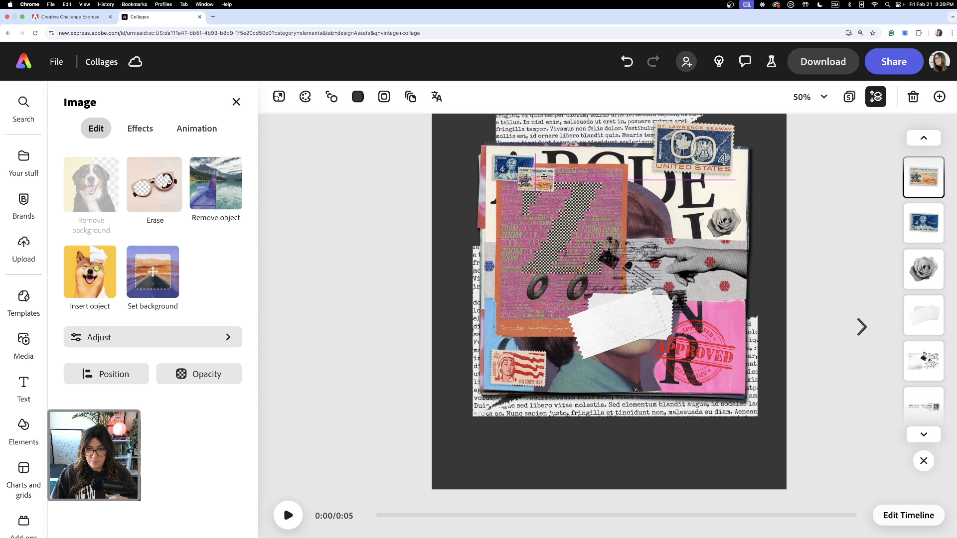
Step: Delete the St. Lawrence Seaway stamp and move the small Range Conservation stamp to its place above the rose
left_click(708, 157)
key("Delete")
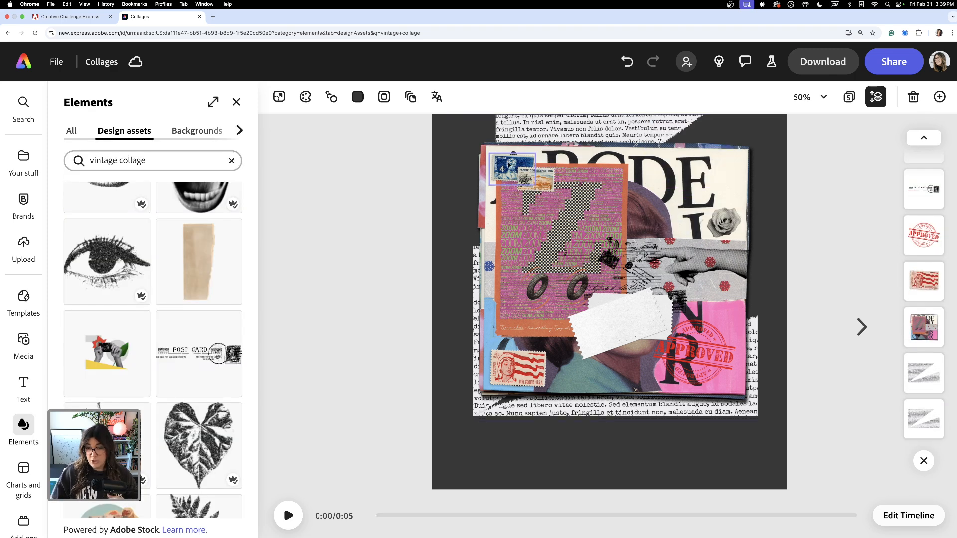
left_click_drag(532, 182, 713, 175)
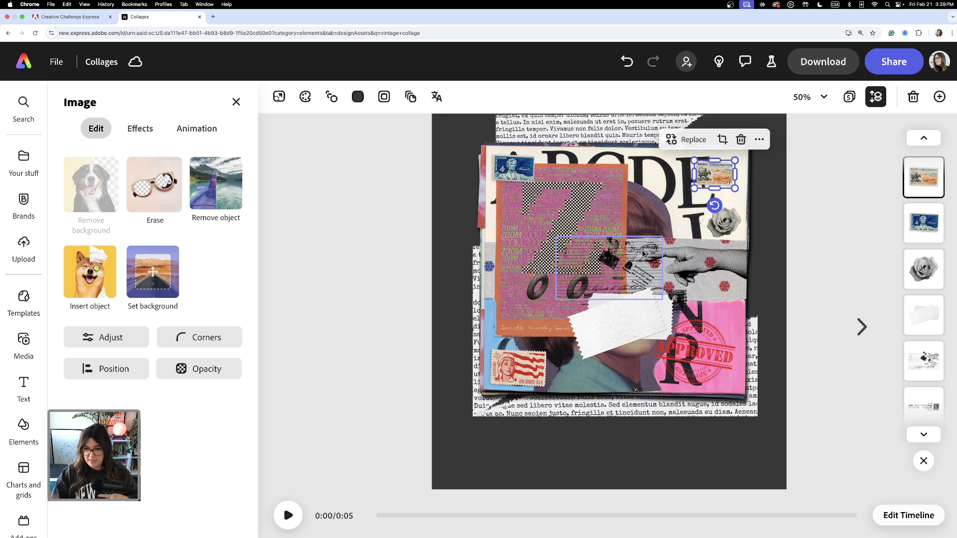
Step: Tilt the pointing hand slightly counter-clockwise, scale it down and fit its wrist to the right edge of the grey dotted strip
left_click_drag(650, 252, 653, 257)
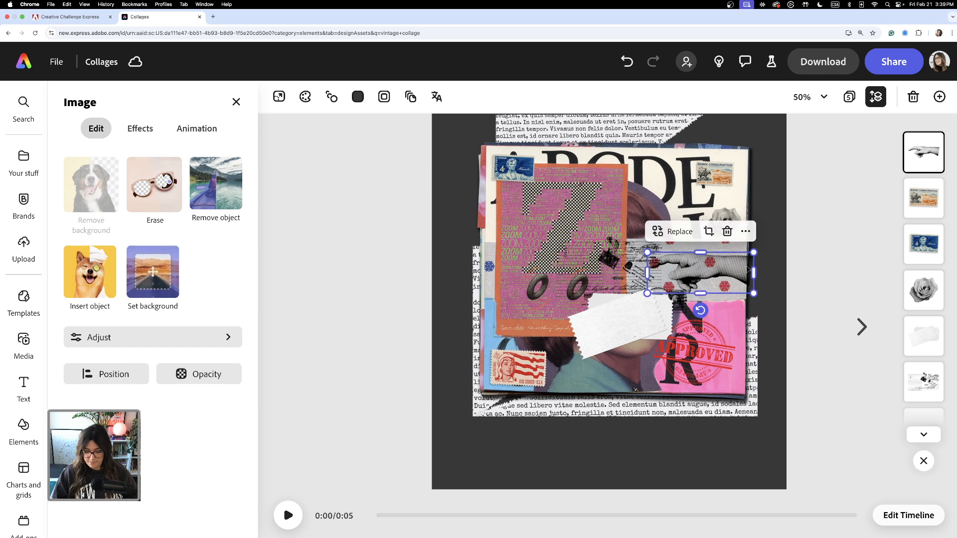
key("super+plus")
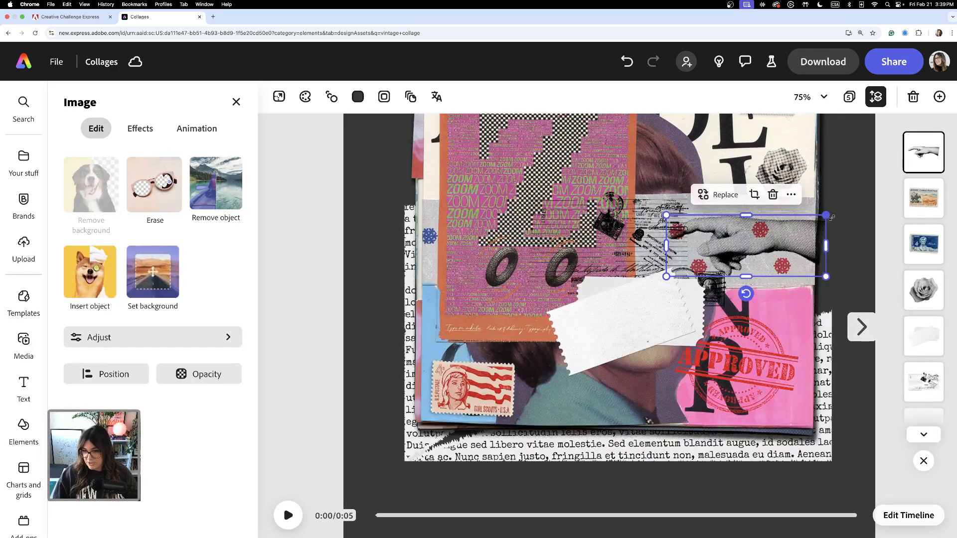
left_click_drag(746, 293, 755, 295)
left_click_drag(806, 241, 792, 231)
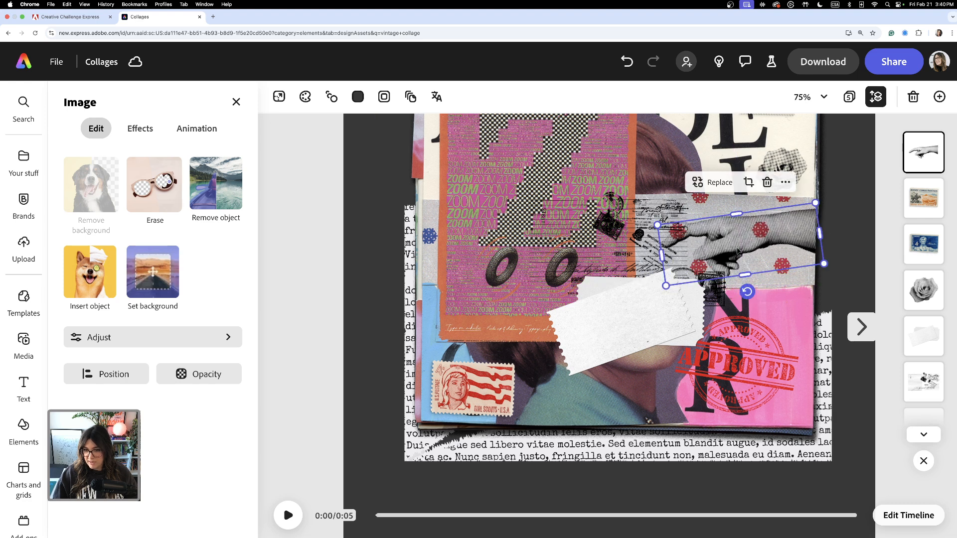
left_click_drag(666, 286, 700, 266)
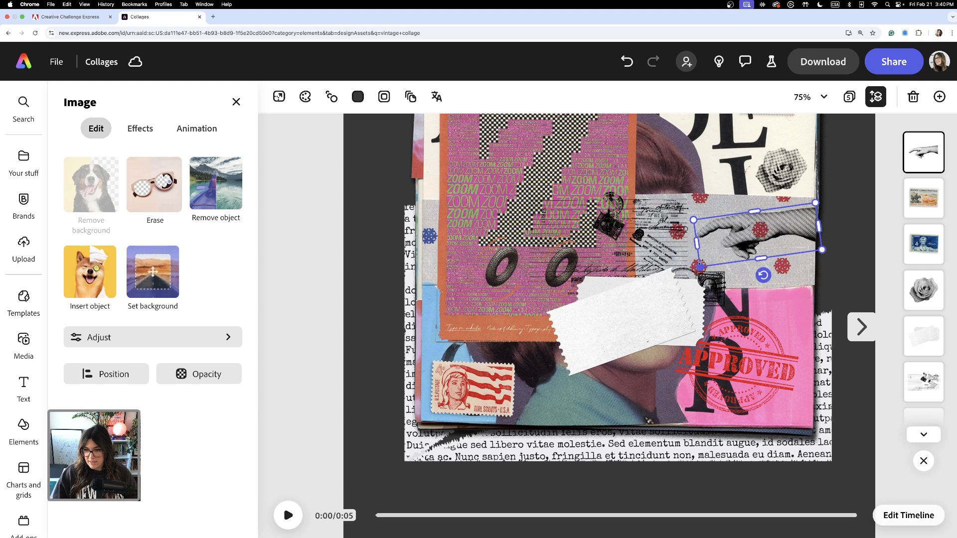
left_click_drag(788, 226, 822, 251)
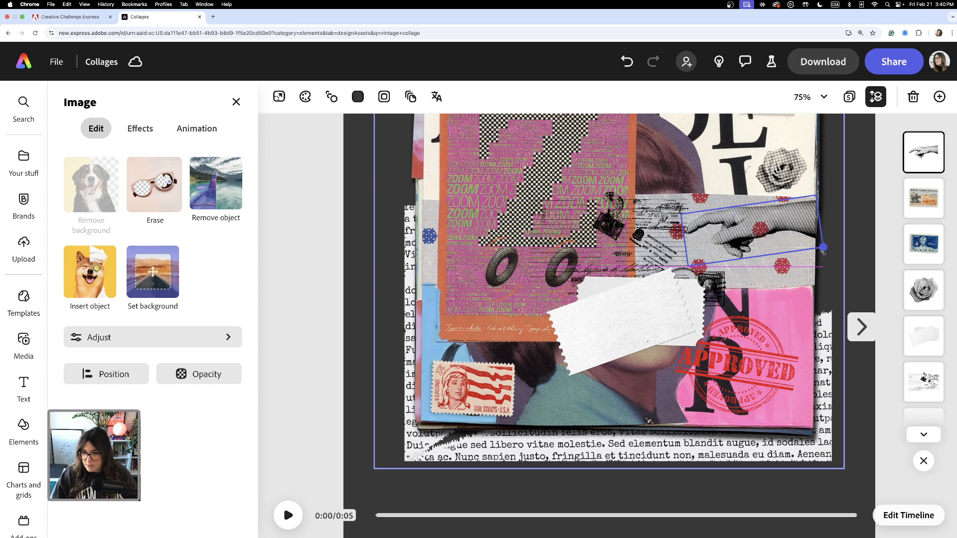
left_click_drag(734, 229, 731, 227)
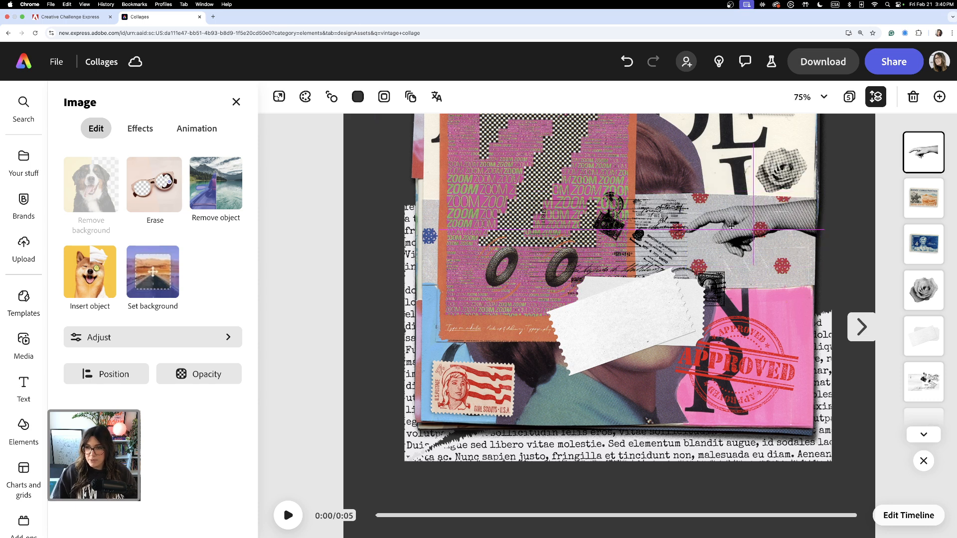
Step: Delete the blank white paper scrap over the woman's face and move the black postmark cluster up onto the Z poster
left_click(631, 310)
left_click_drag(638, 300, 627, 322)
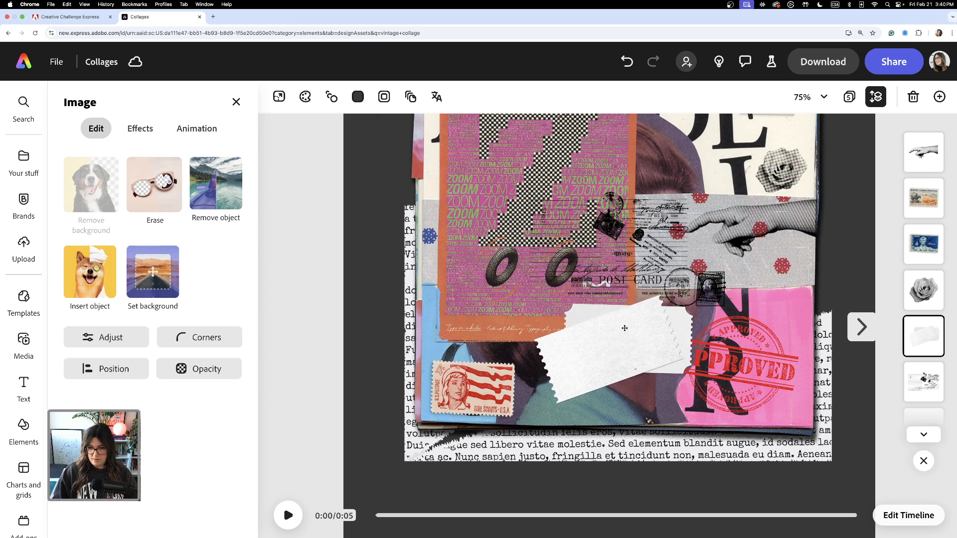
left_click_drag(694, 292, 610, 345)
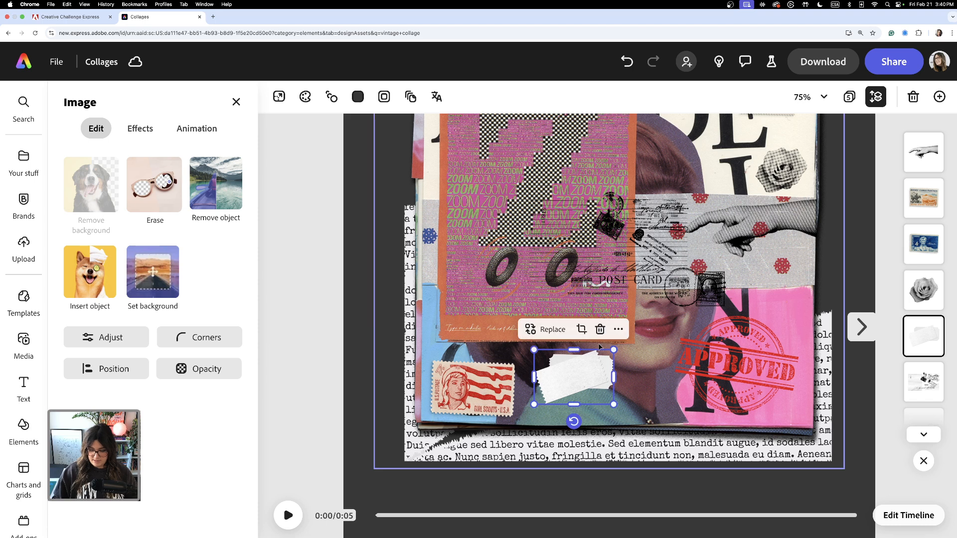
key("Delete")
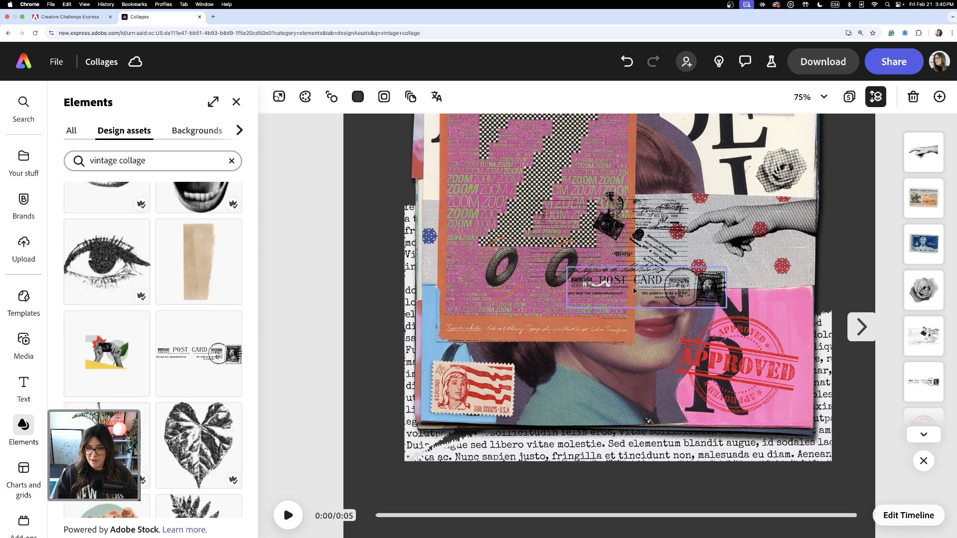
left_click_drag(666, 218, 628, 159)
Step: Replace the red APPROVED stamp with an enlarged POST CARD marking in the collage's lower-right corner
left_click(652, 308)
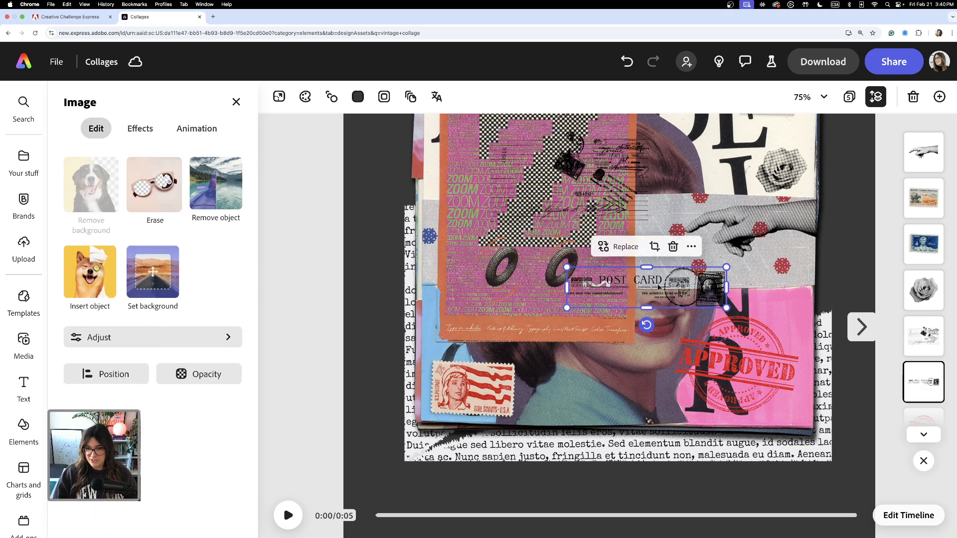
left_click_drag(652, 308, 770, 397)
left_click(755, 365)
key("Delete")
left_click(593, 384)
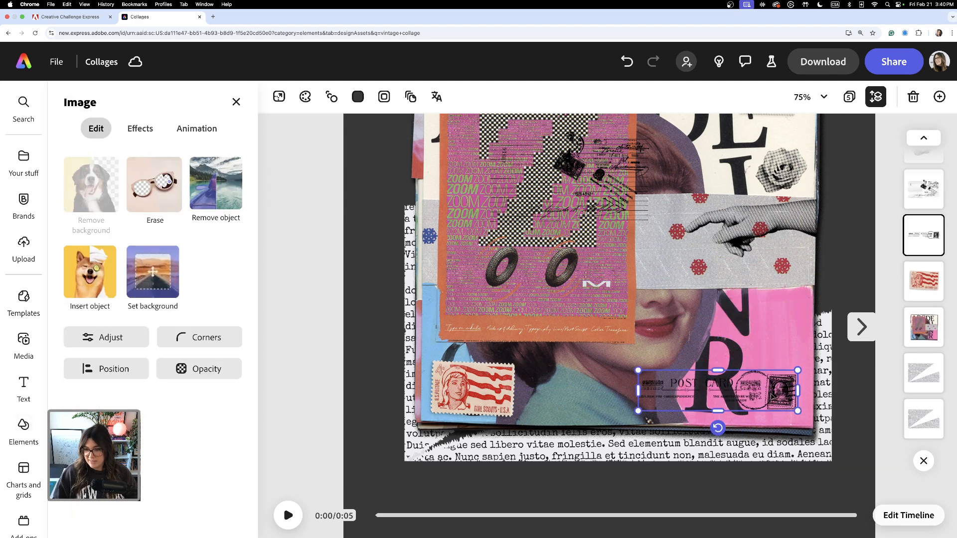
left_click_drag(639, 370, 593, 358)
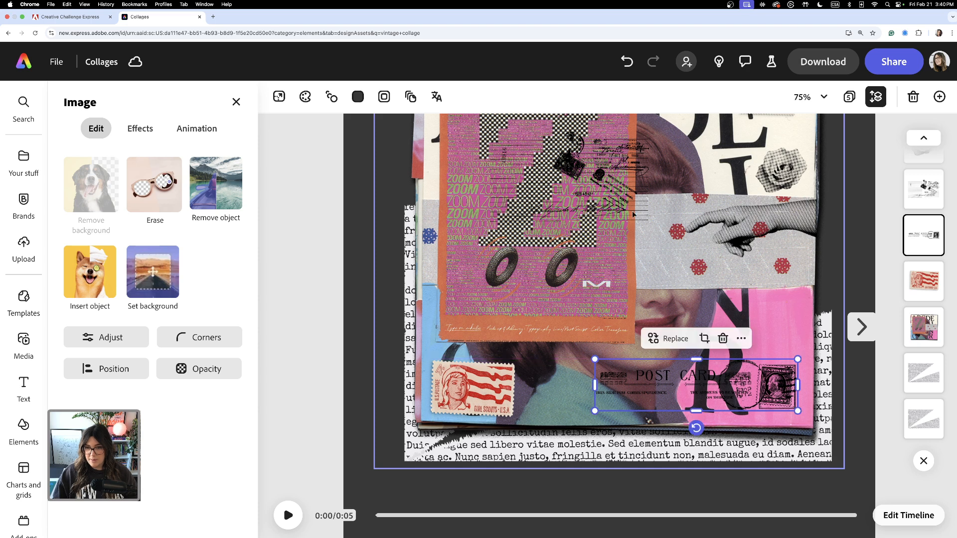
Step: Delete the black postmark cluster overlapping the Z poster
left_click_drag(613, 170, 639, 221)
key("super+minus")
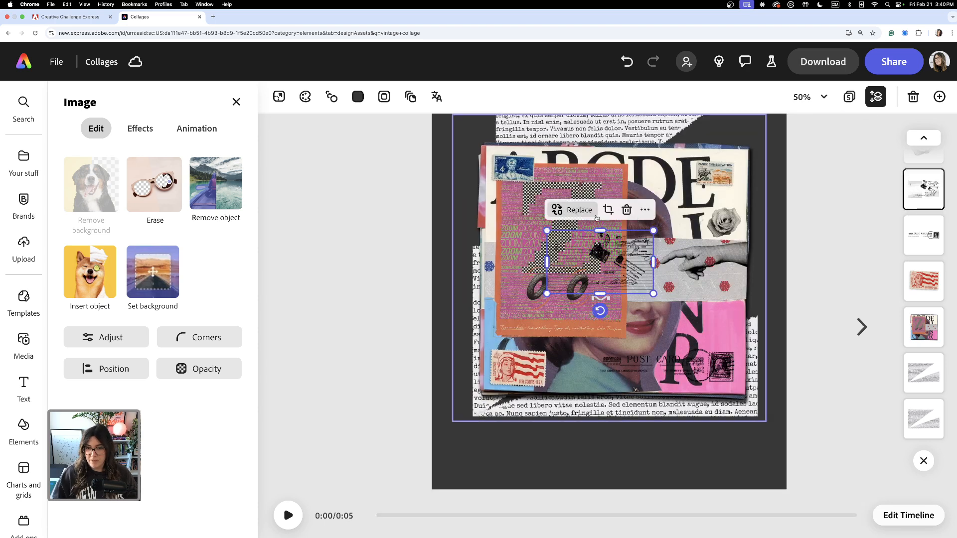
left_click_drag(625, 277, 614, 244)
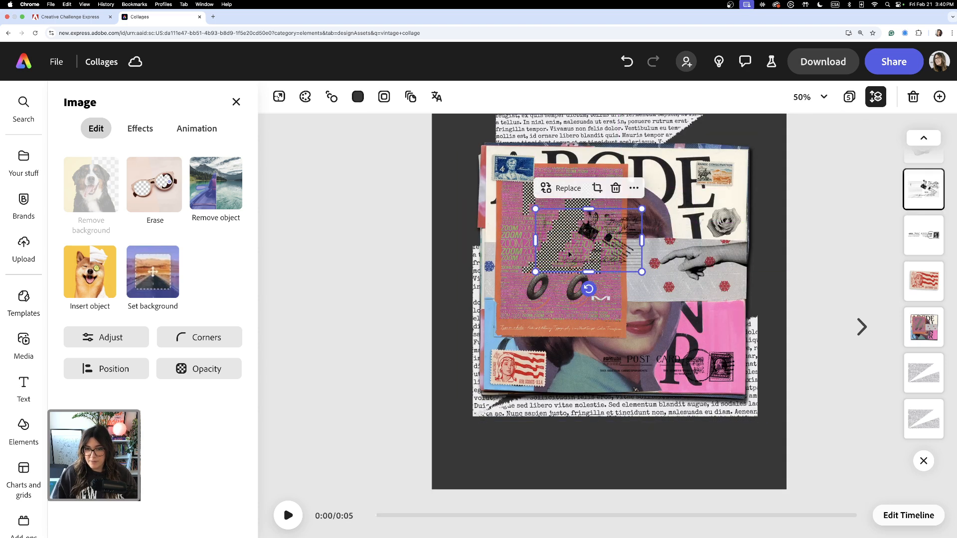
left_click_drag(589, 293, 619, 231)
key("Delete")
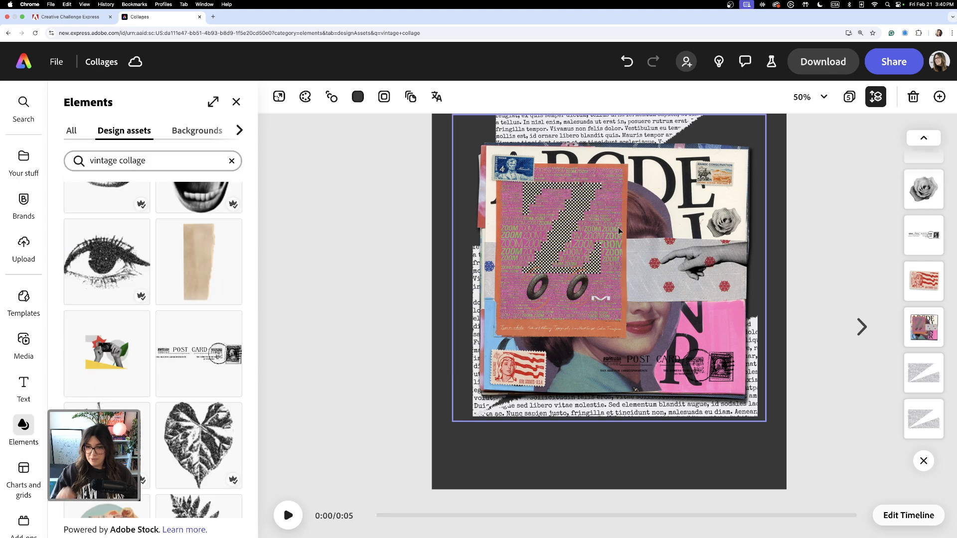
Step: Move the halftone rose onto the grey dotted strip, between the Z poster and the pointing hand
left_click_drag(724, 222, 646, 284)
left_click(790, 303)
scroll(795, 303, "up", 2)
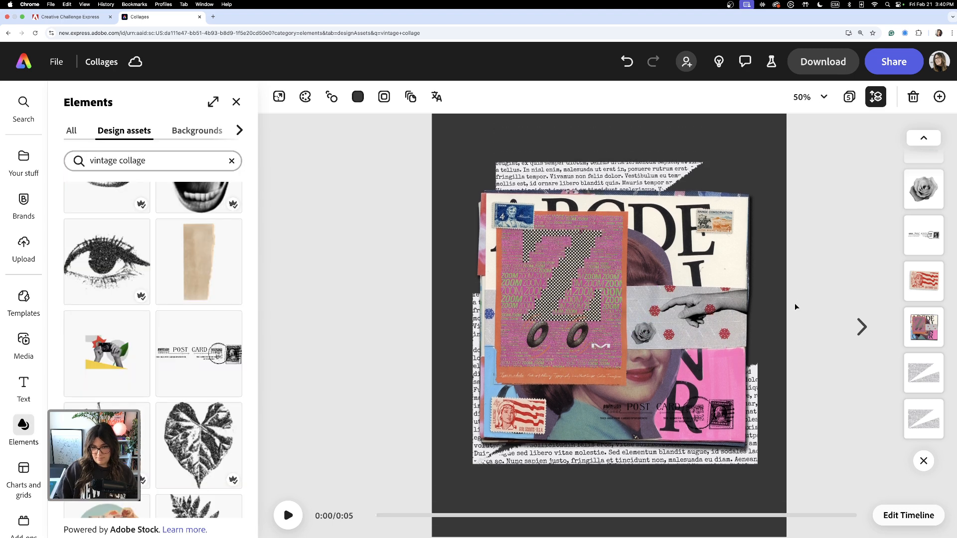
Step: Lock the scanned handmade collage image in its original position
left_click(660, 187)
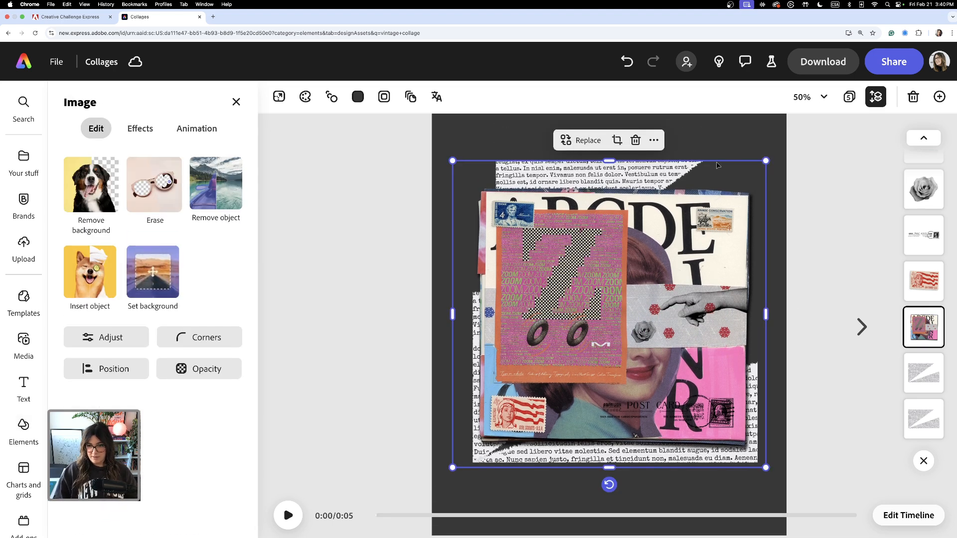
left_click(717, 165)
left_click_drag(672, 166, 663, 171)
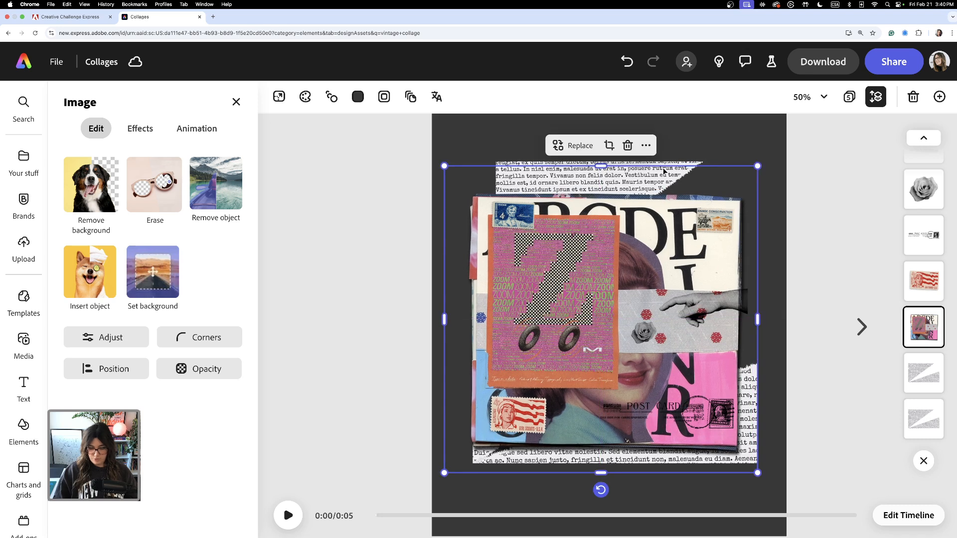
key("super+z")
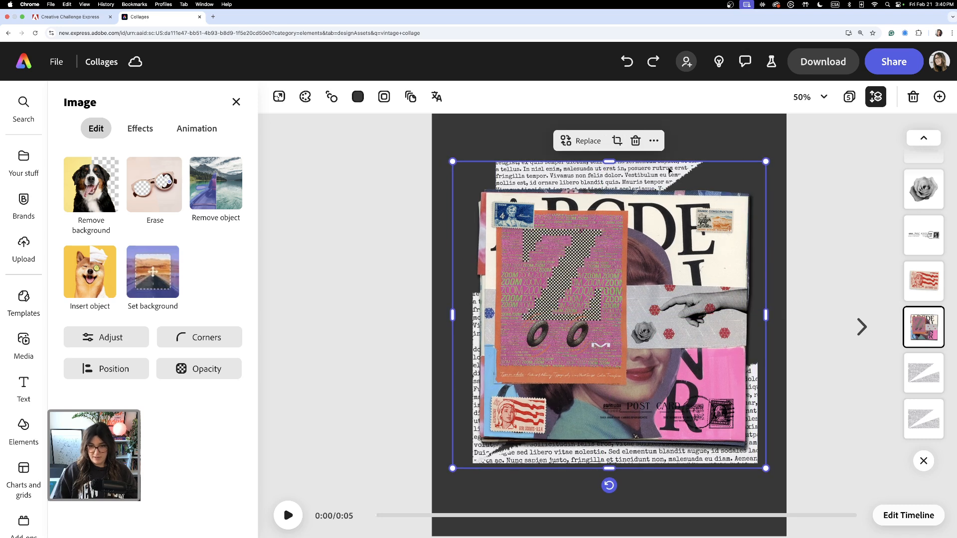
left_click(654, 141)
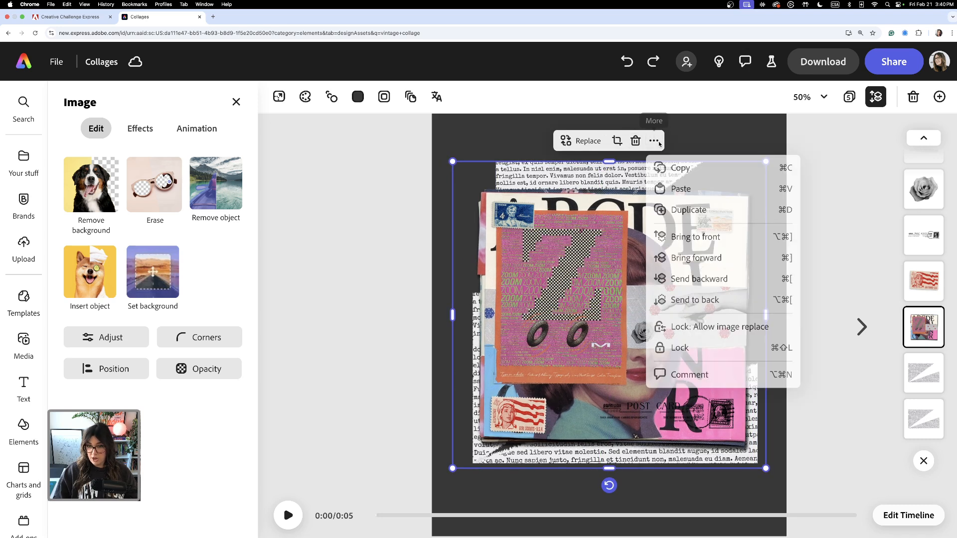
left_click(686, 354)
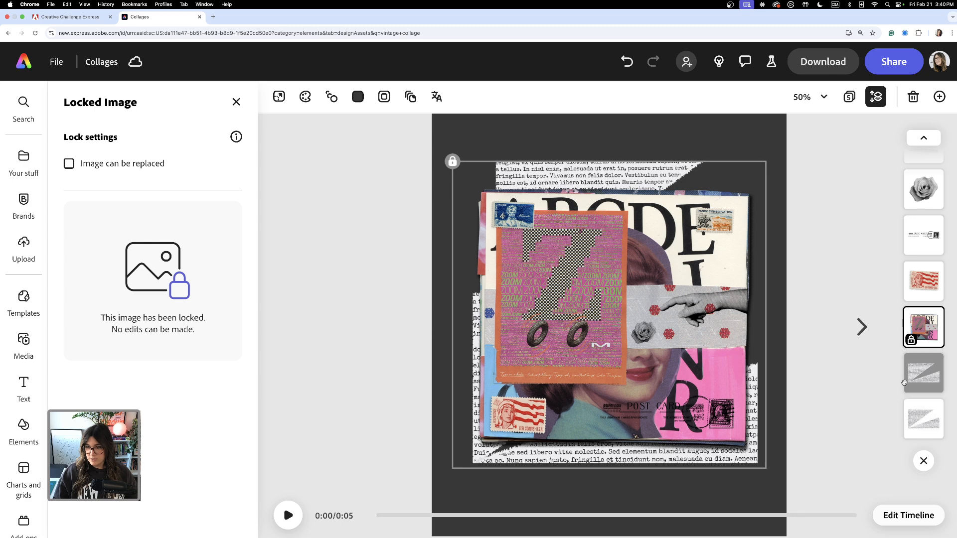
Step: Trim the bottom of the upper typewriter-text paper to a thin strip and lower it further behind the collage's top edge
left_click(923, 373)
left_click(927, 424)
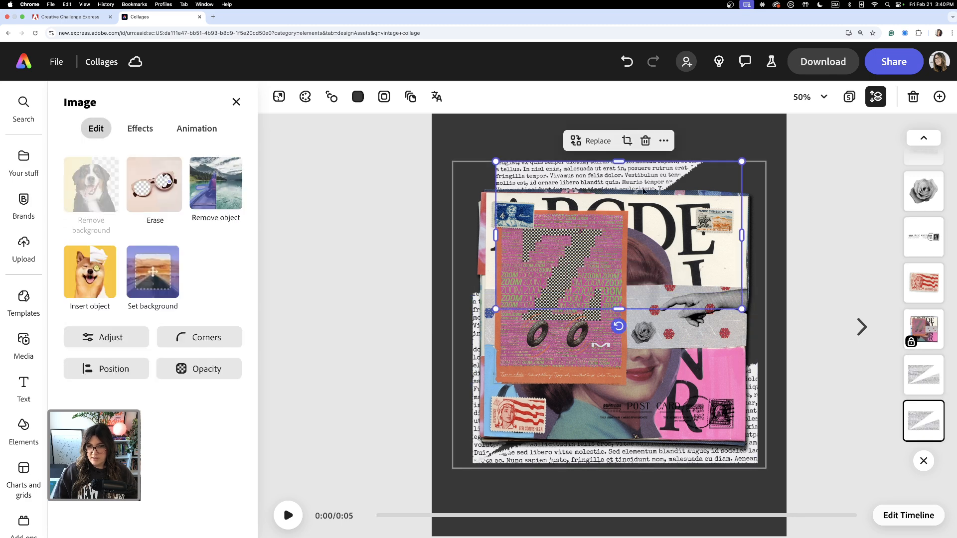
left_click_drag(646, 191, 659, 183)
left_click_drag(618, 317, 613, 201)
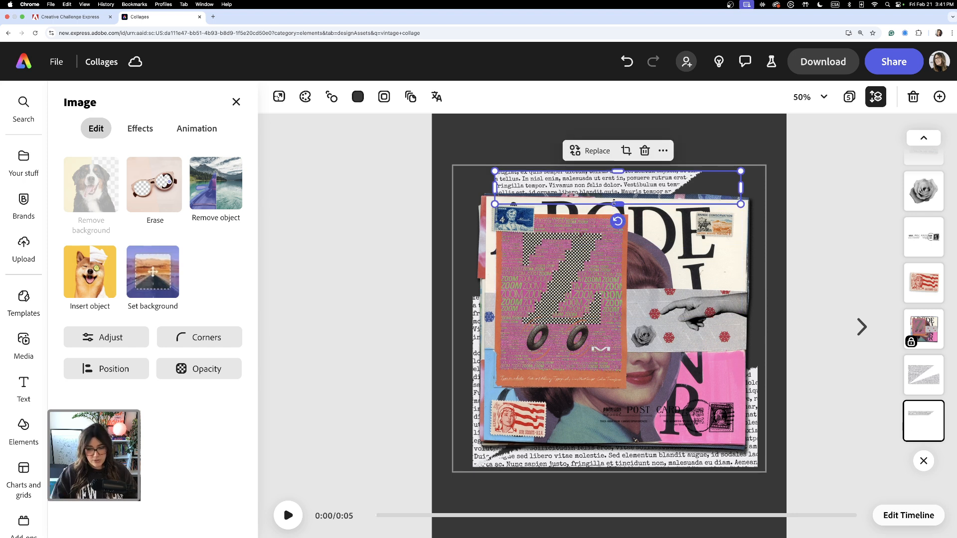
left_click_drag(615, 202, 646, 192)
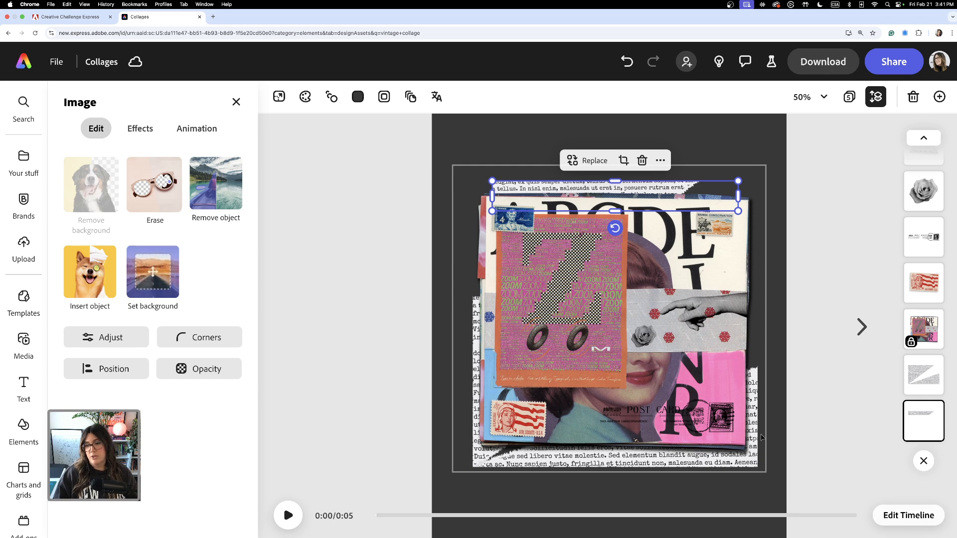
left_click(807, 402)
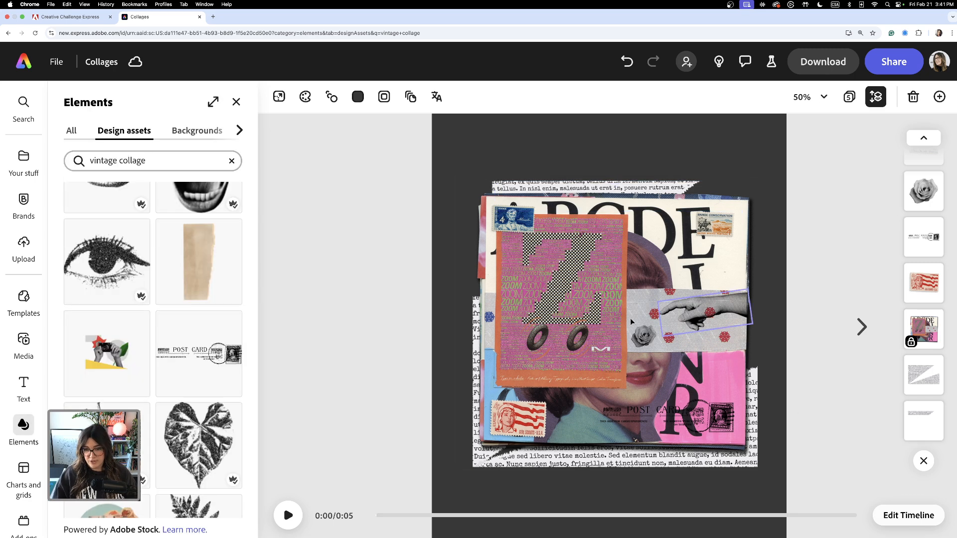
Step: Apply a custom duotone effect to the POST CARD marking with its shadows colour set to white (#FFFFFF)
left_click(627, 425)
scroll(633, 394, "down", 1)
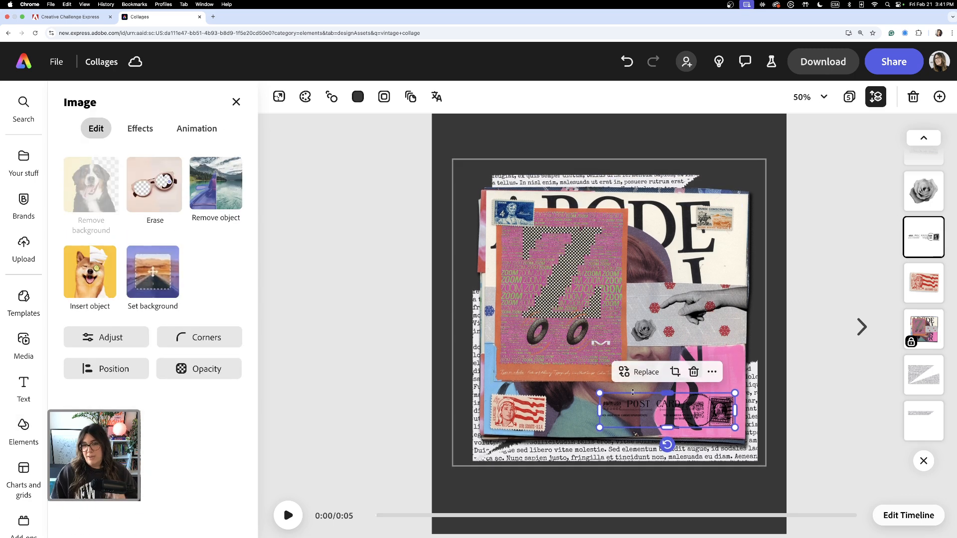
scroll(633, 393, "up", 1)
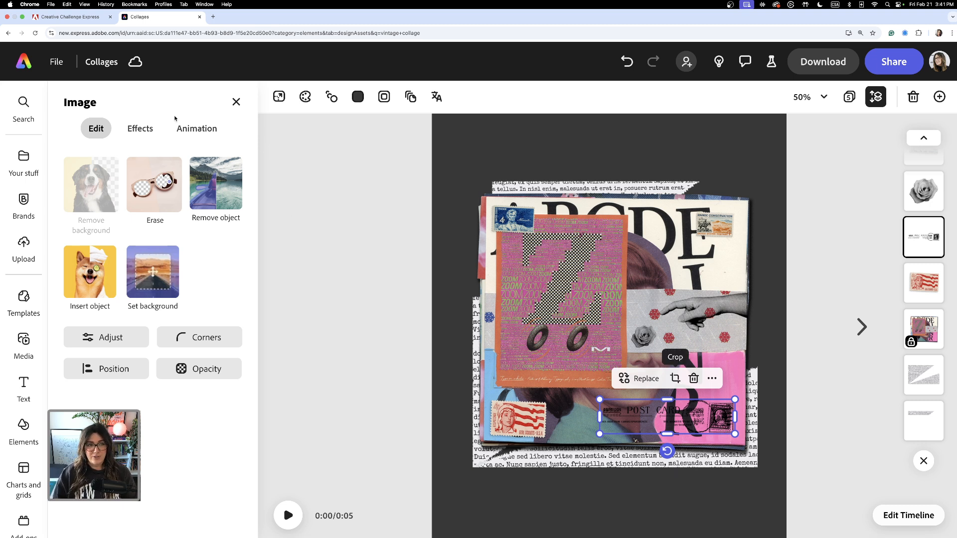
left_click(164, 127)
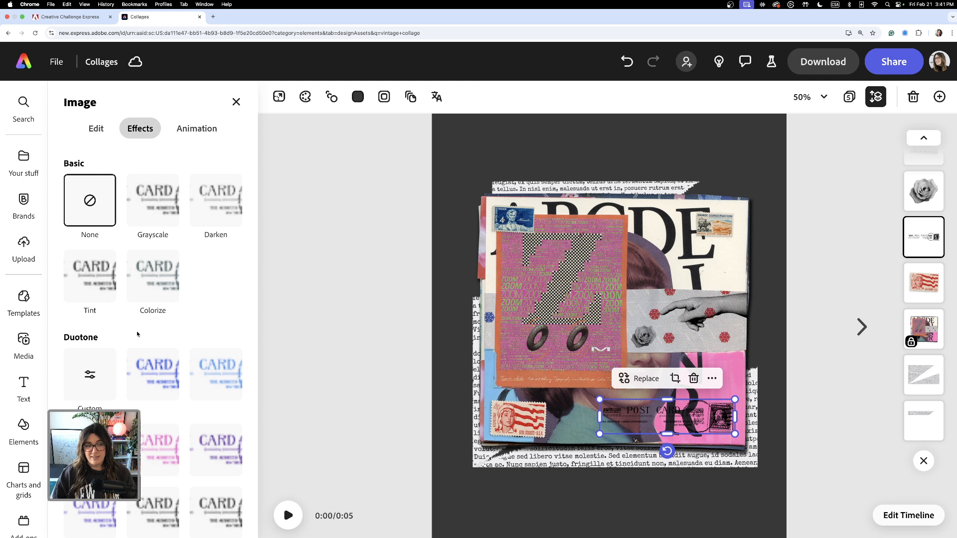
scroll(138, 334, "down", 1)
scroll(145, 325, "up", 1)
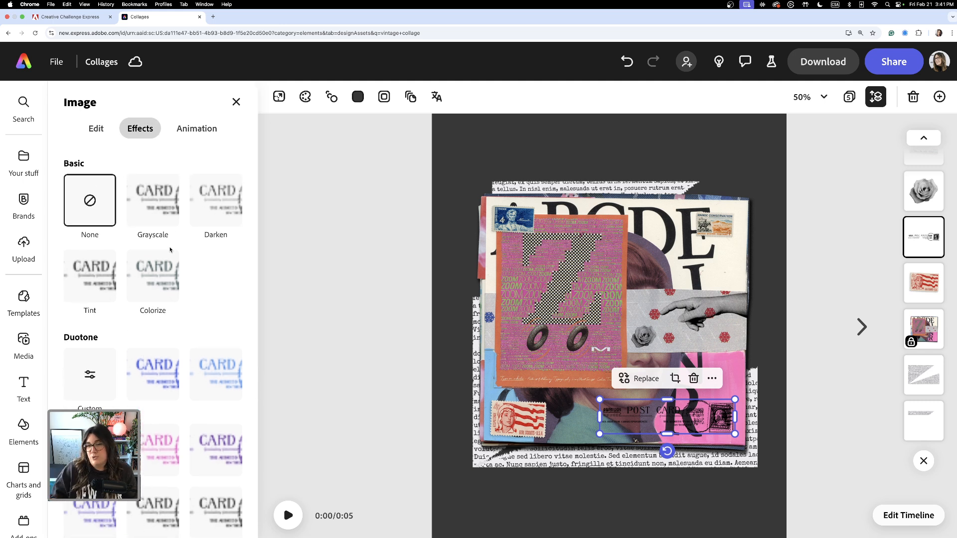
key("super+equal")
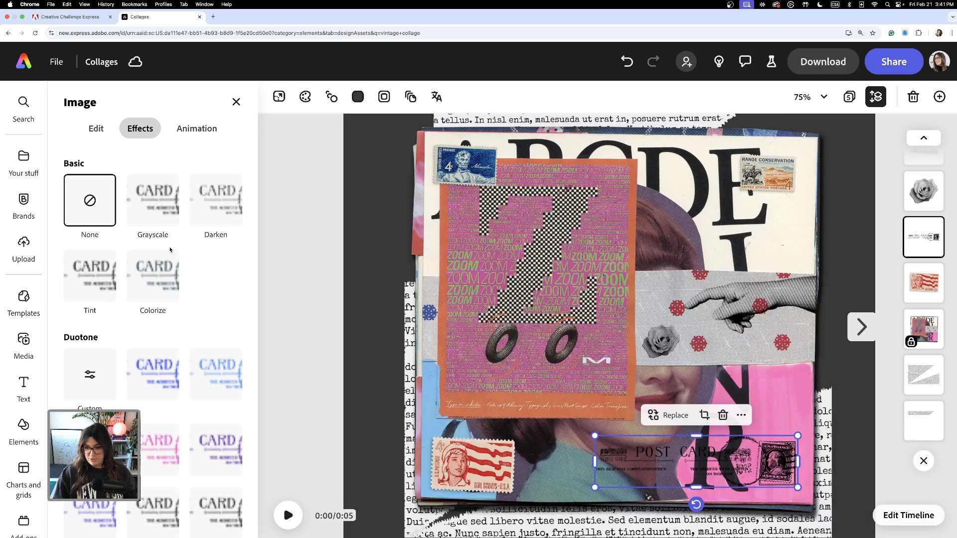
scroll(404, 344, "down", 1)
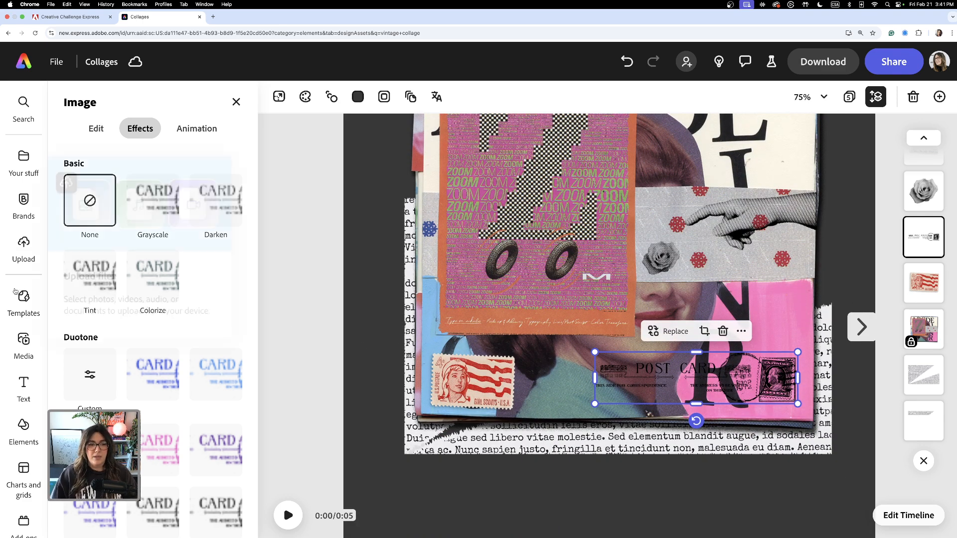
left_click(88, 377)
left_click(90, 377)
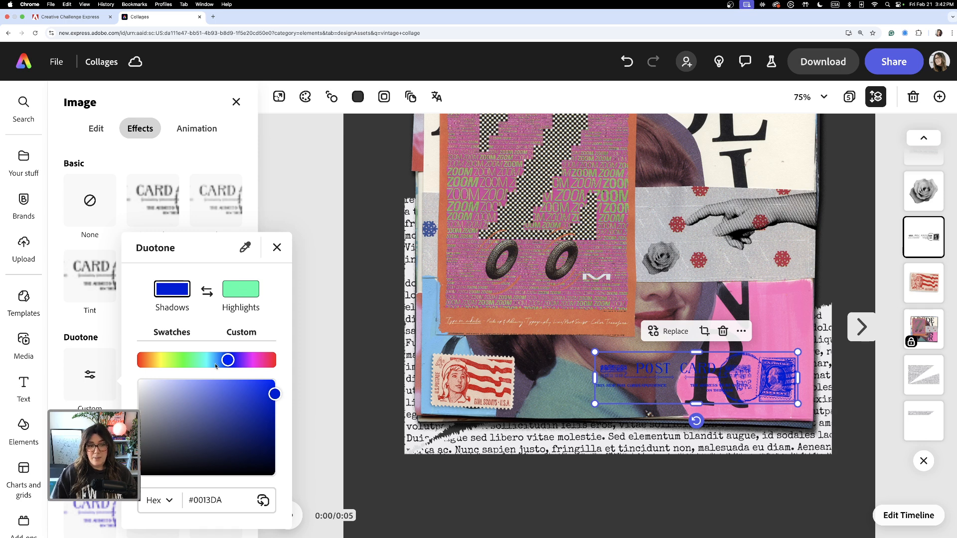
left_click_drag(274, 394, 125, 373)
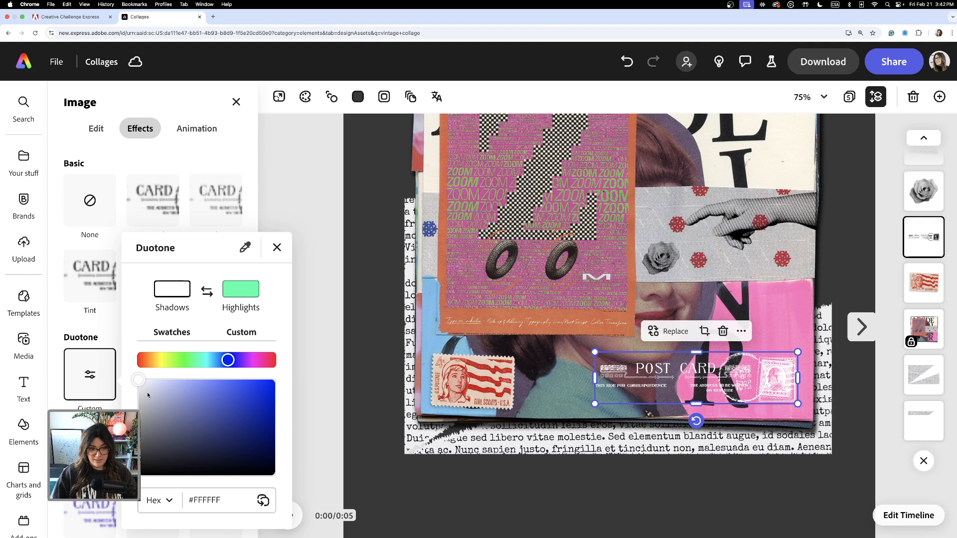
Step: Set the POST CARD marking's duotone highlights colour to white (#FFFFFF) as well
left_click(239, 294)
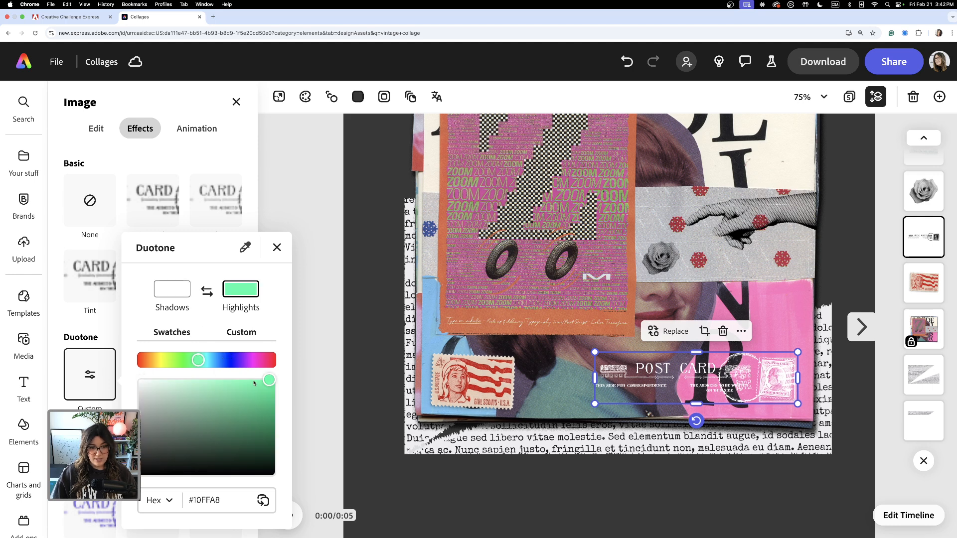
left_click_drag(253, 383, 127, 375)
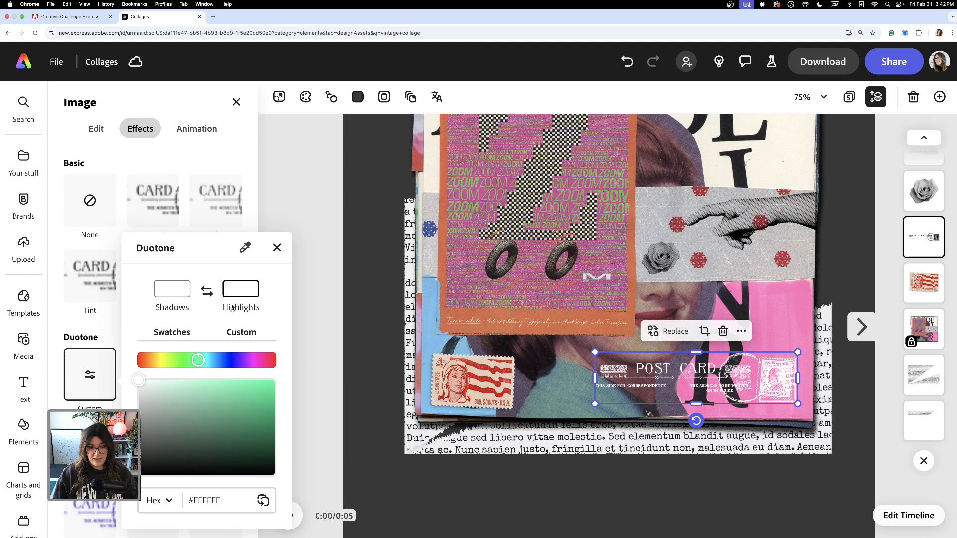
left_click(338, 387)
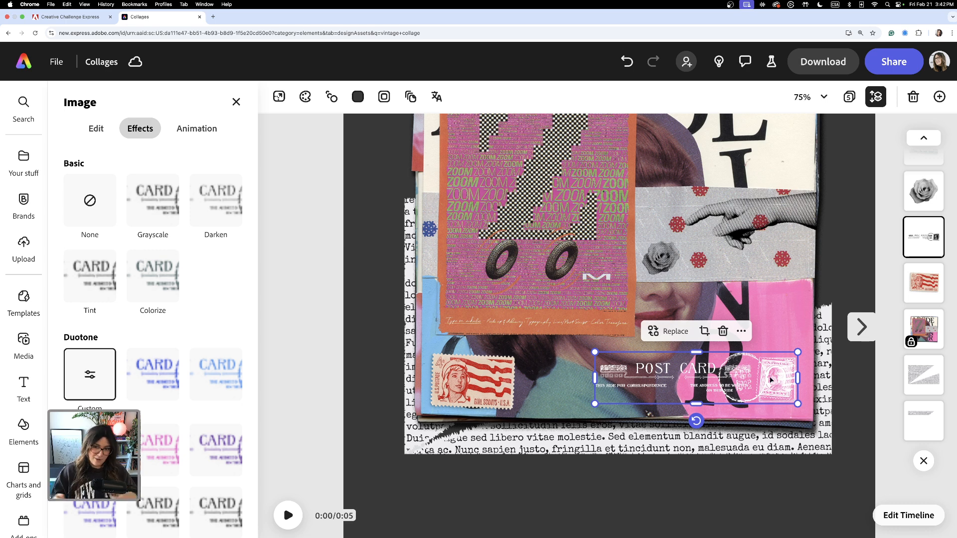
scroll(770, 380, "down", 3)
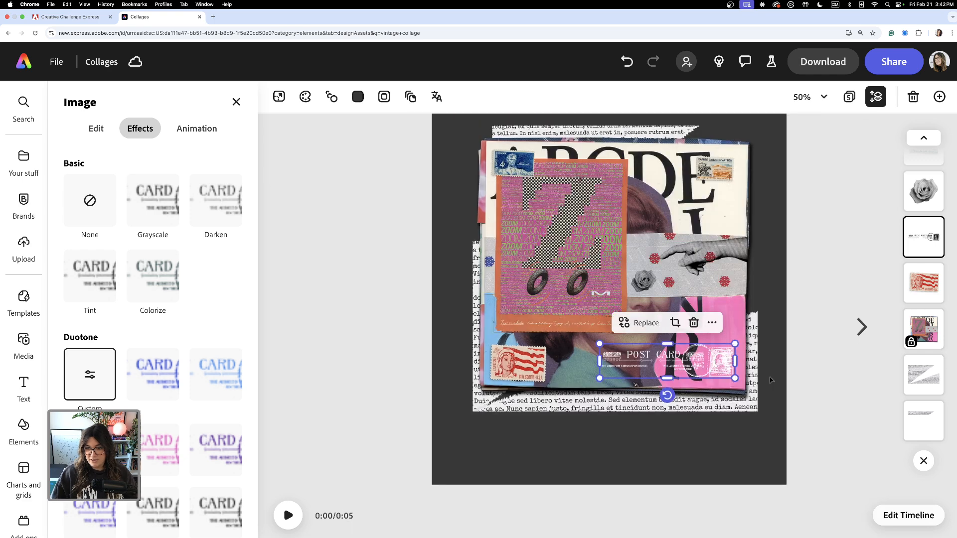
left_click(400, 301)
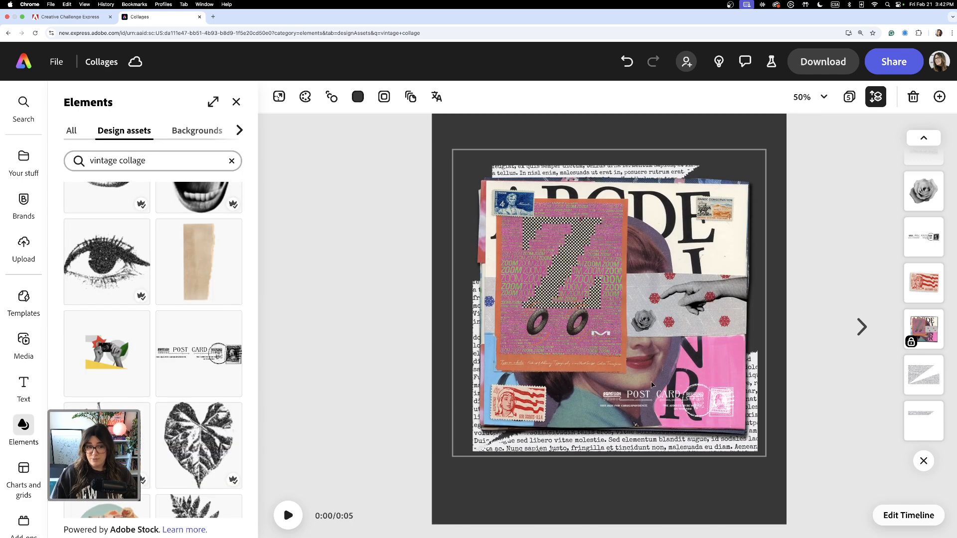
Step: Move the halftone rose onto the pink area above the postage mark and apply the pink duotone preset to it
left_click(646, 325)
left_click_drag(645, 325, 729, 377)
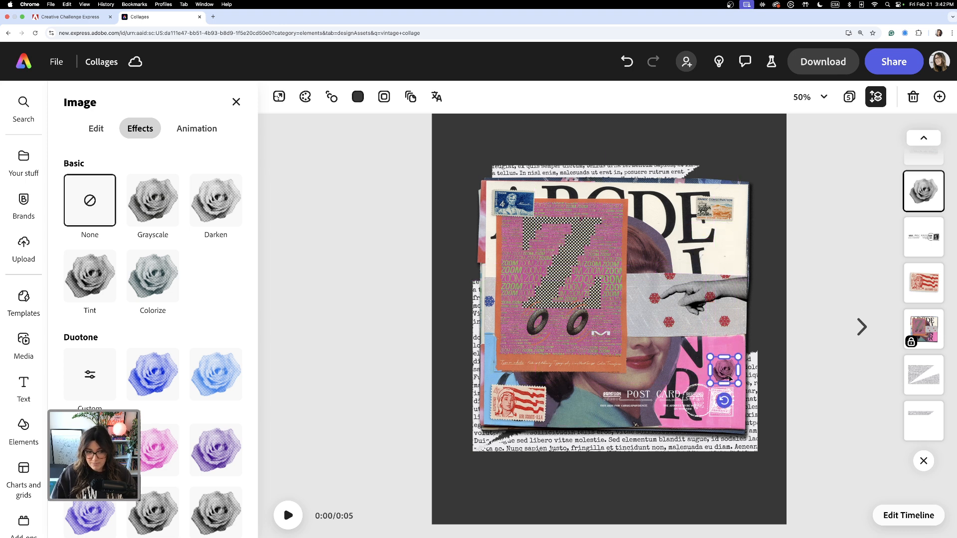
left_click(153, 449)
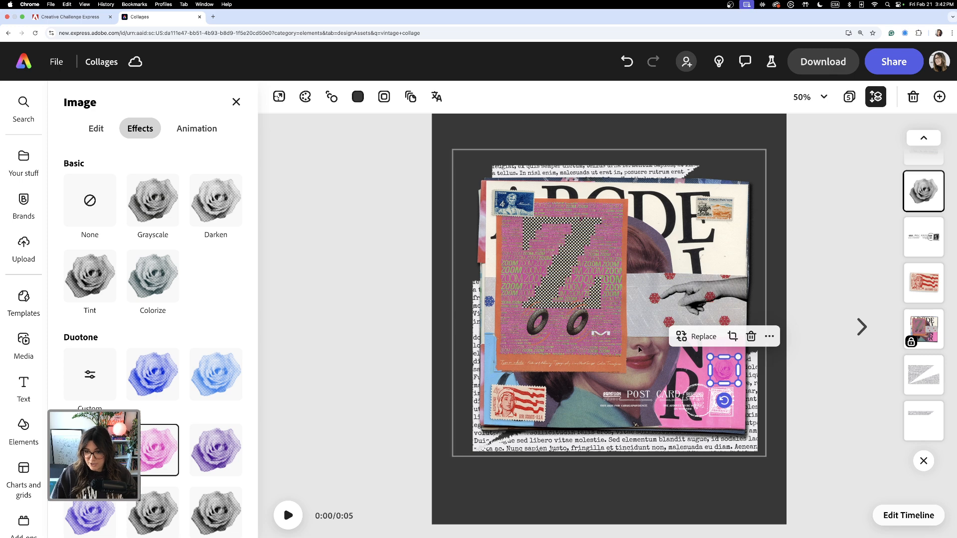
left_click(744, 376)
scroll(744, 376, "up", 3)
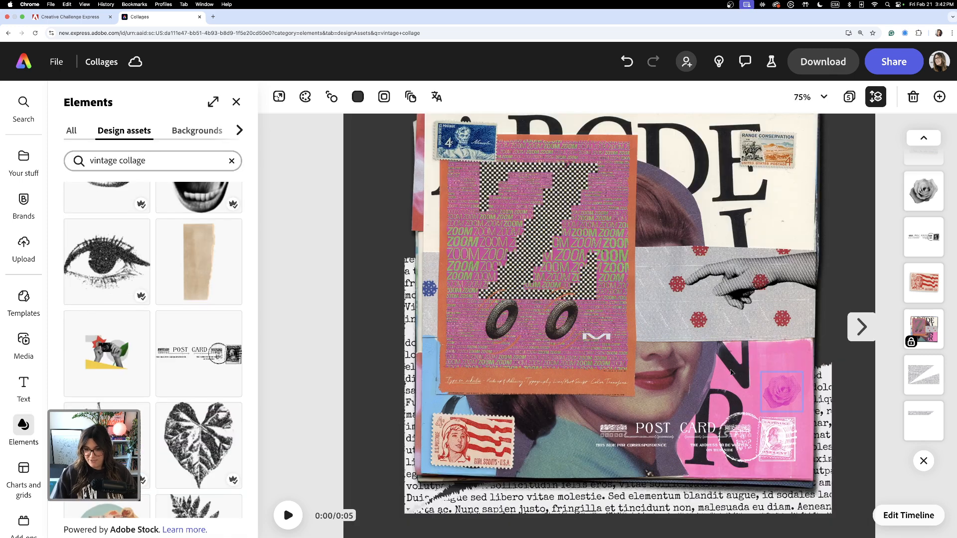
Step: Enlarge the pink halftone rose, reorder it beneath the POST CARD marking, and position it just above the postage mark
left_click(786, 395)
left_click_drag(760, 372, 786, 393)
left_click_drag(918, 192, 922, 235)
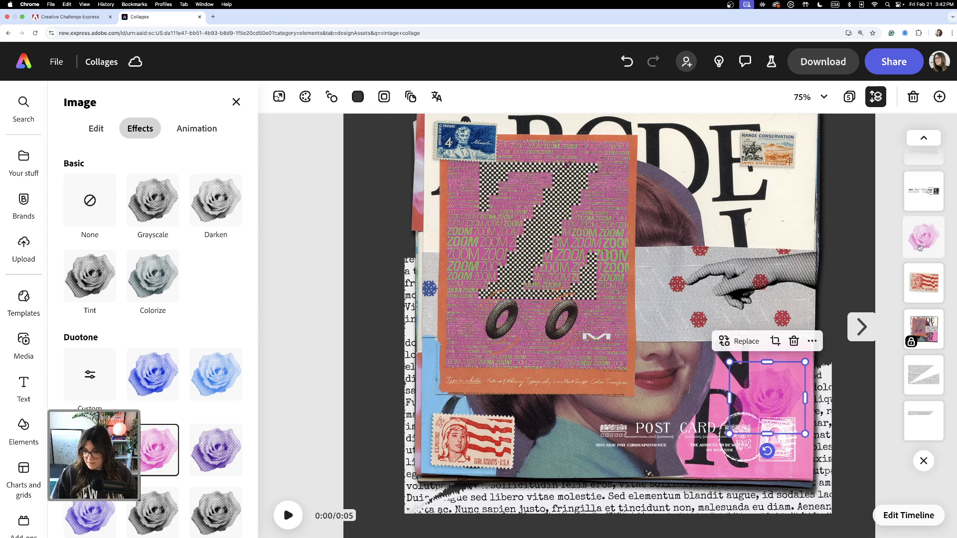
left_click(771, 394)
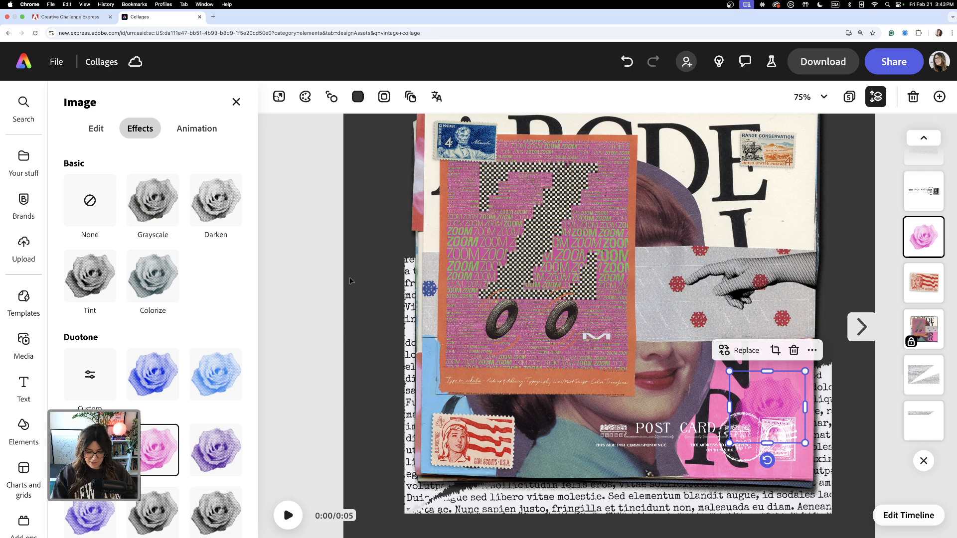
key("super+minus")
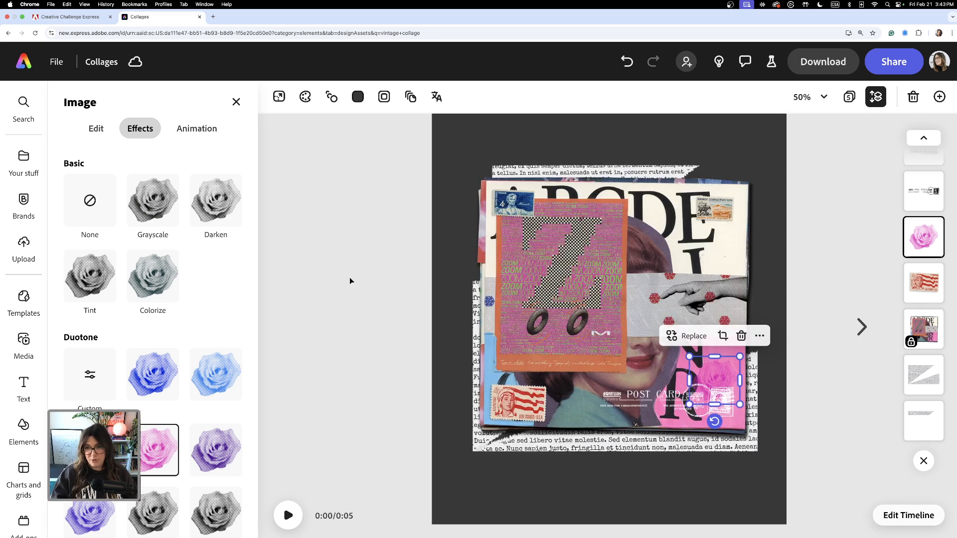
left_click(359, 277)
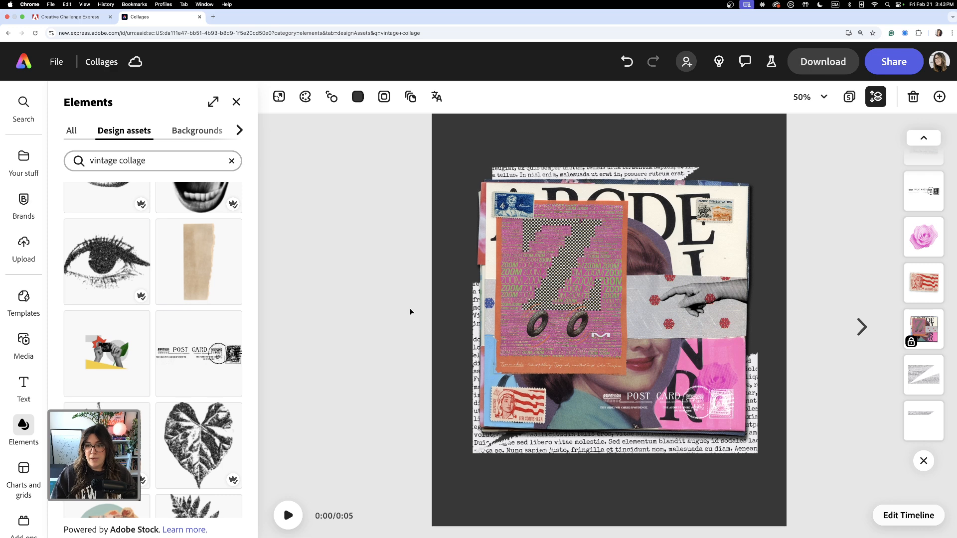
Step: Add the dark crumpled plastic wrap texture from the vintage collage design assets and place it at the page's upper-left corner
scroll(139, 401, "down", 1)
scroll(139, 401, "down", 15)
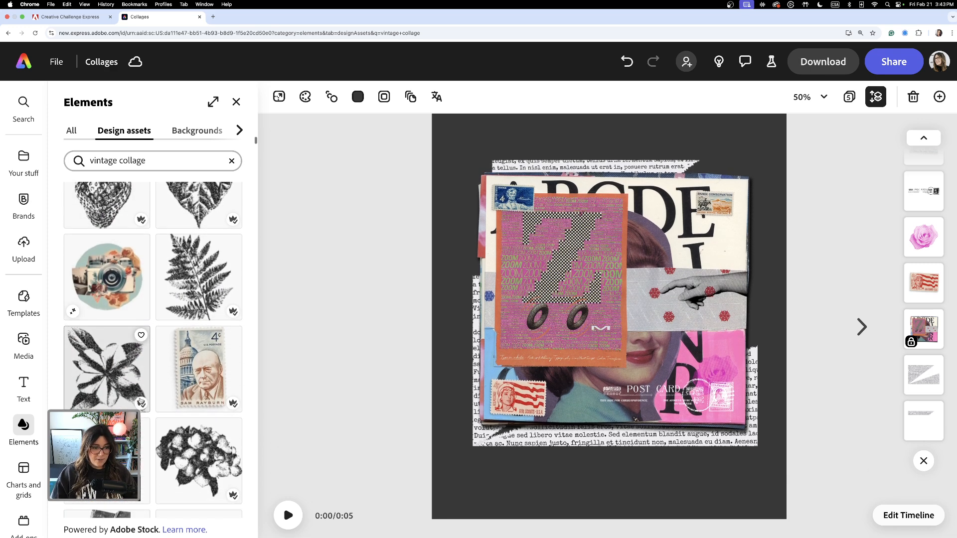
scroll(140, 401, "down", 8)
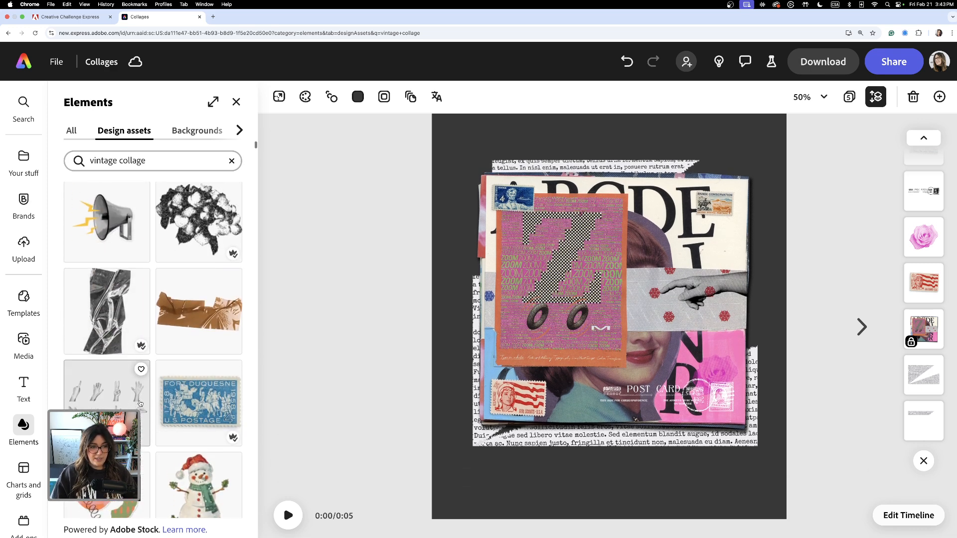
scroll(140, 402, "up", 10)
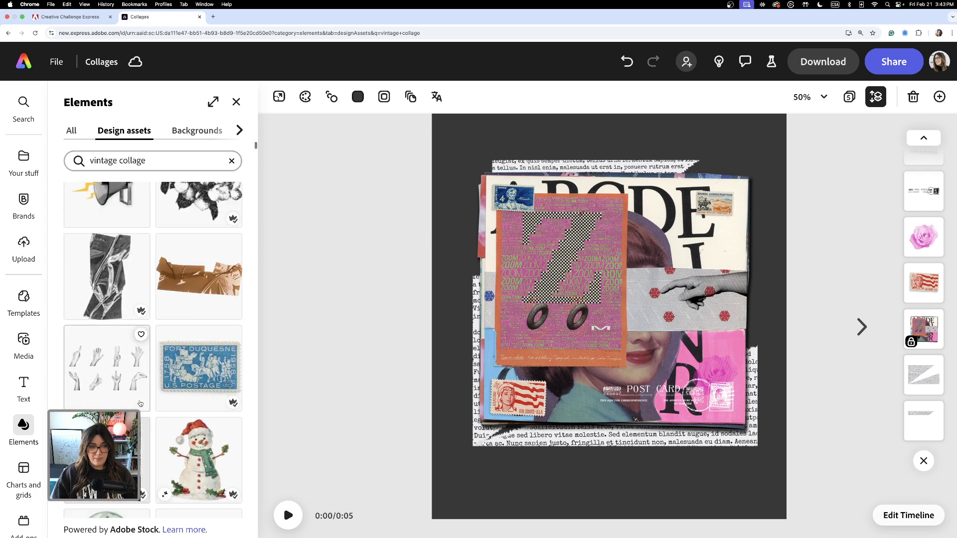
left_click(112, 314)
left_click_drag(606, 315, 467, 211)
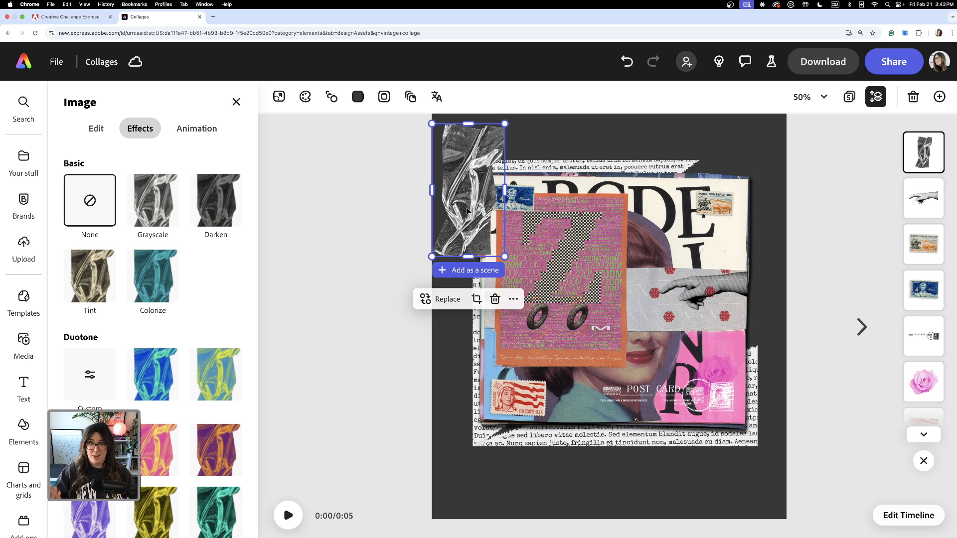
left_click(587, 130)
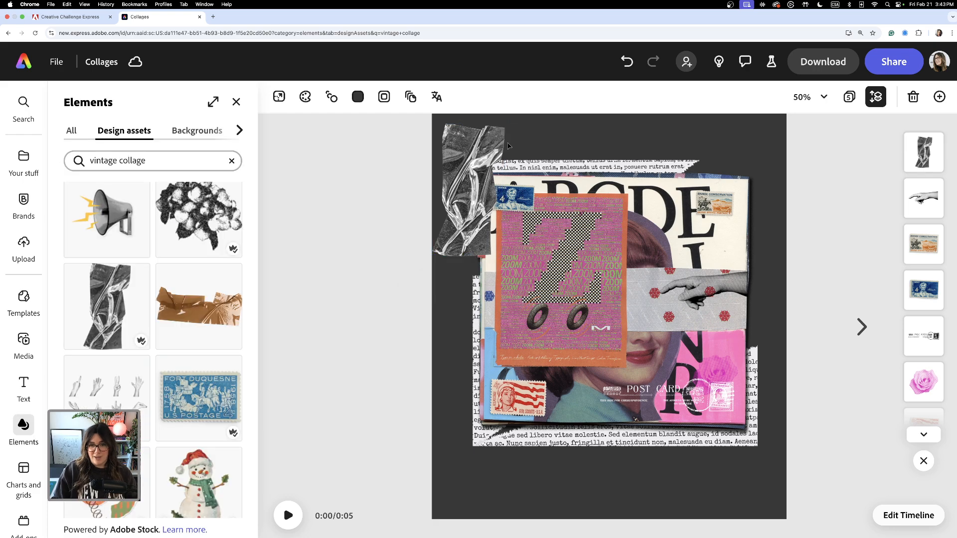
Step: Enlarge and reposition the crumpled plastic texture until it covers the whole page
left_click(479, 144)
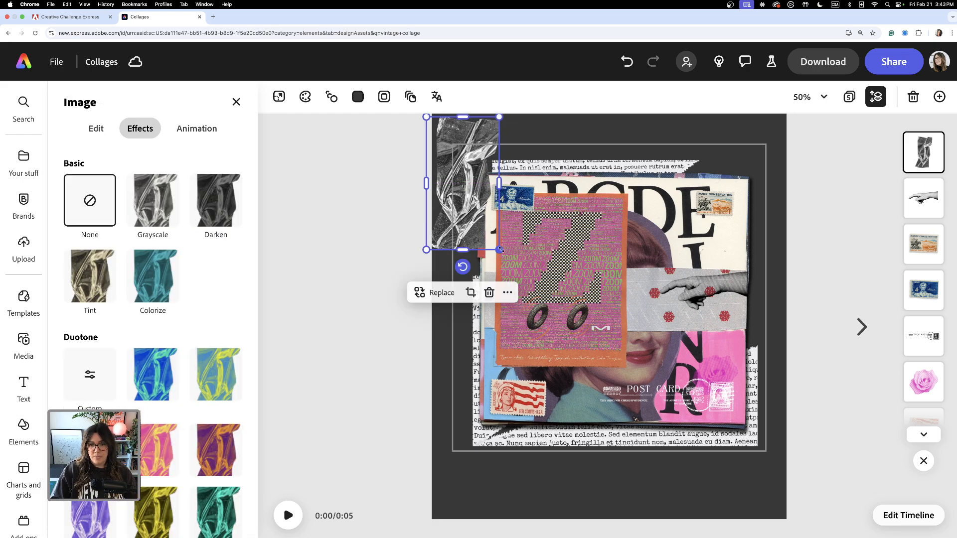
left_click_drag(505, 256, 641, 506)
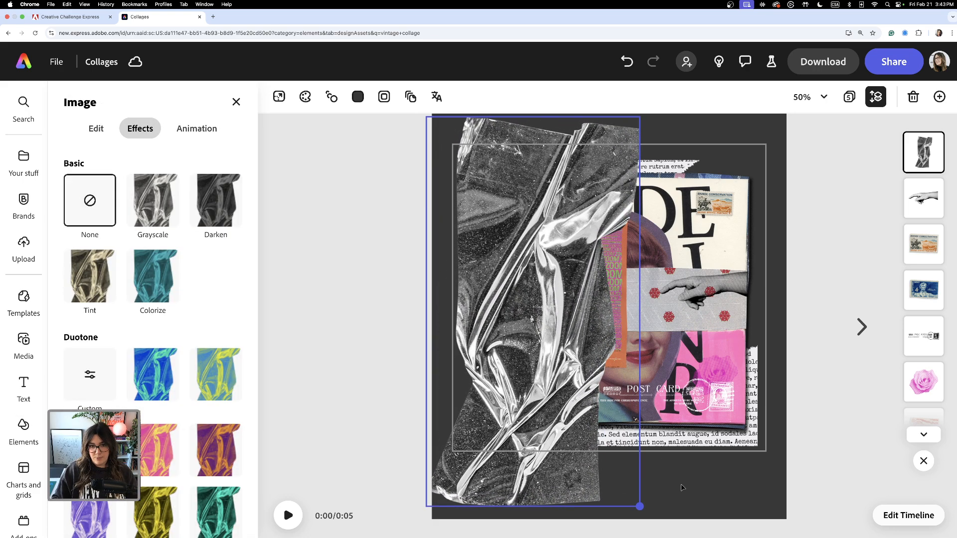
key("super+minus")
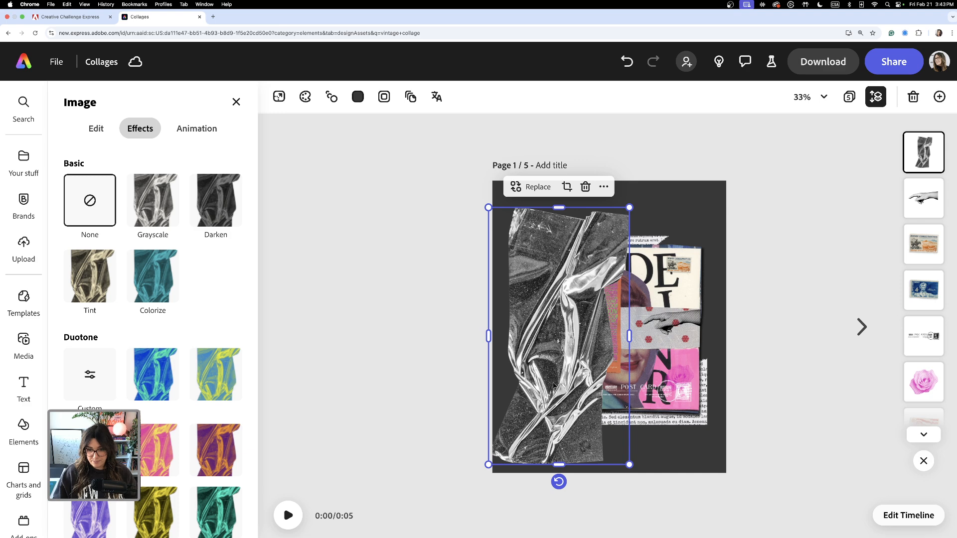
left_click_drag(553, 382, 524, 251)
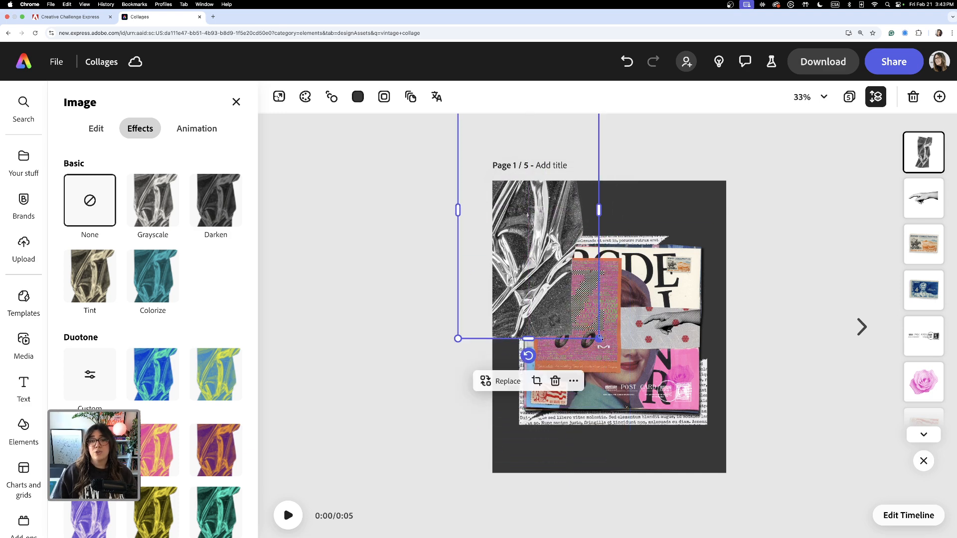
left_click_drag(598, 335, 763, 536)
left_click_drag(606, 380, 664, 391)
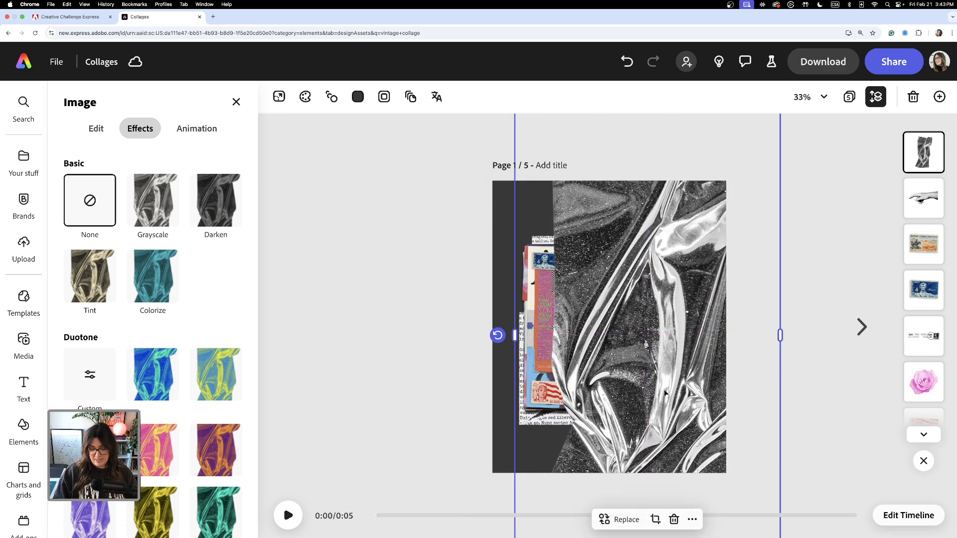
key("super+minus")
left_click_drag(538, 150, 440, 59)
left_click_drag(651, 360, 635, 331)
key("super+minus")
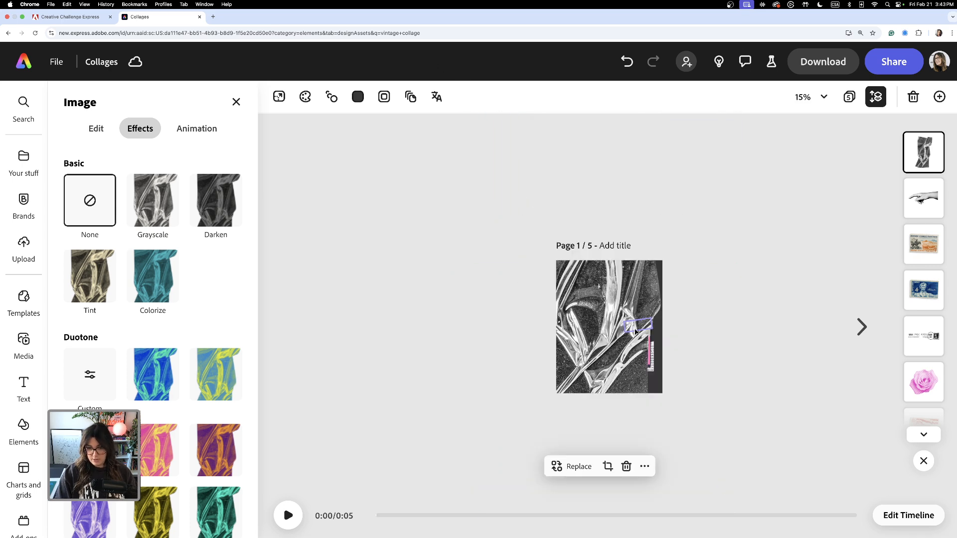
left_click_drag(678, 425, 733, 525)
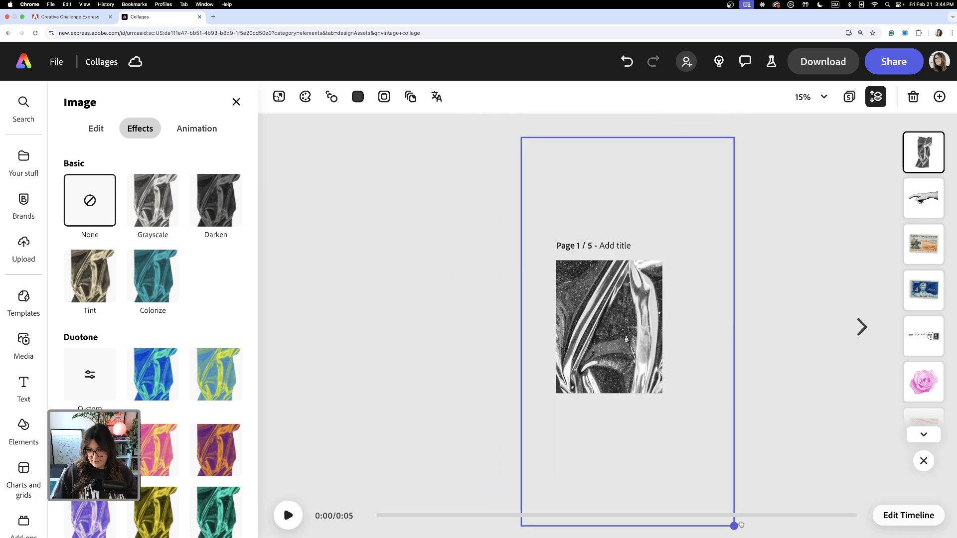
left_click_drag(611, 332, 607, 320)
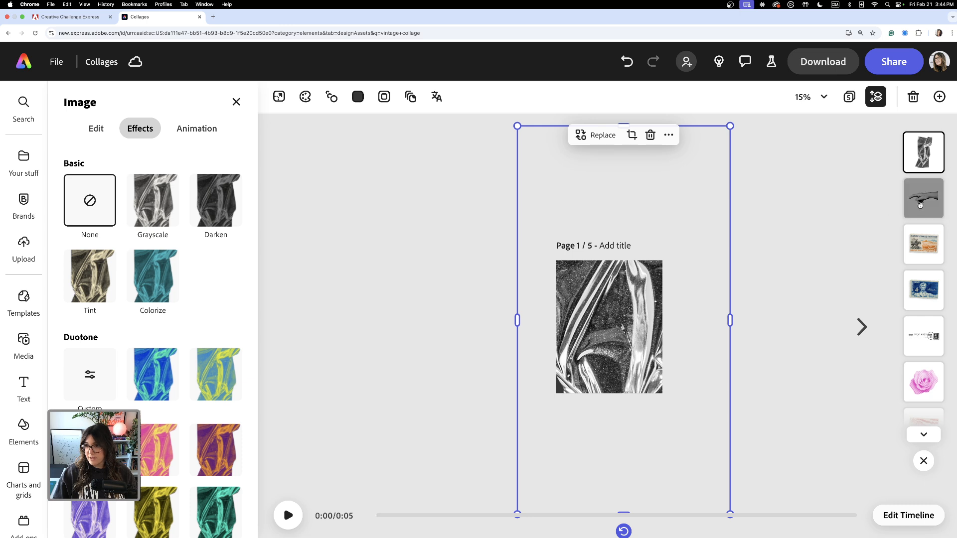
Step: Send the crumpled plastic texture behind all the other collage layers
left_click_drag(922, 153, 946, 419)
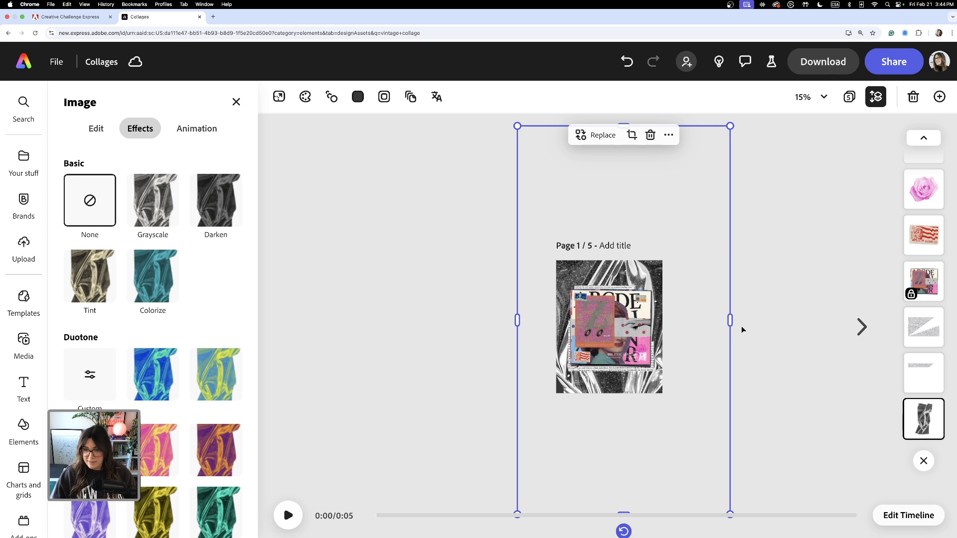
key("super+equal")
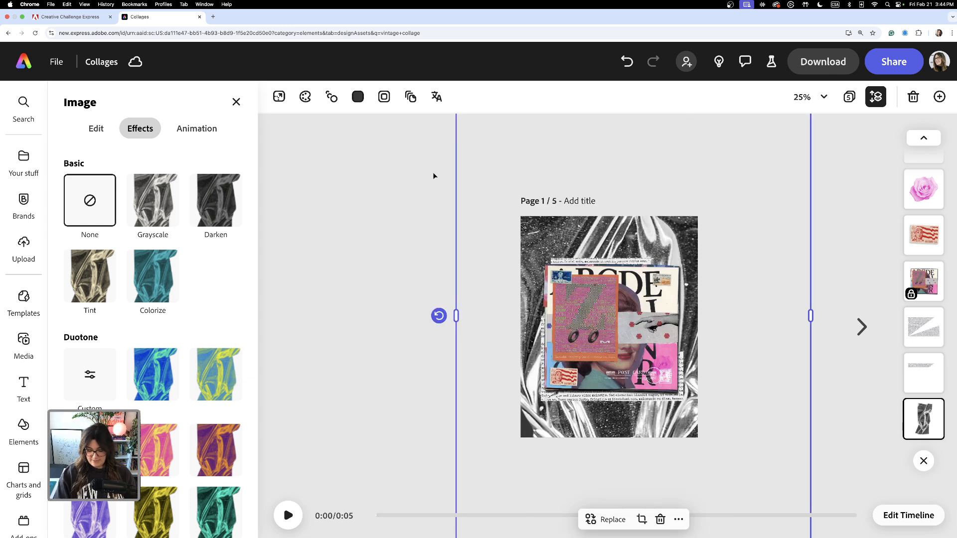
key("super+minus")
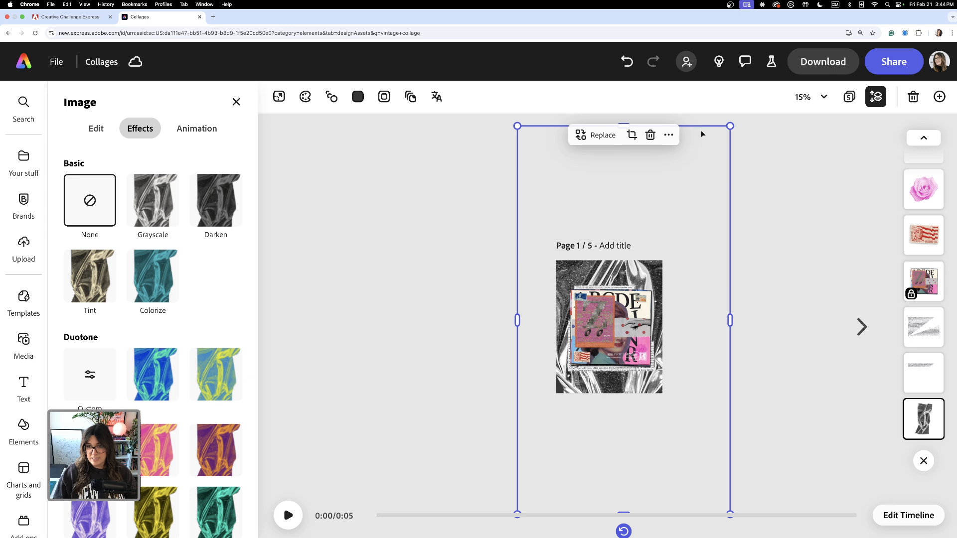
Step: Crop the plastic texture with a freeform crop to just outside the page edges
left_click(631, 135)
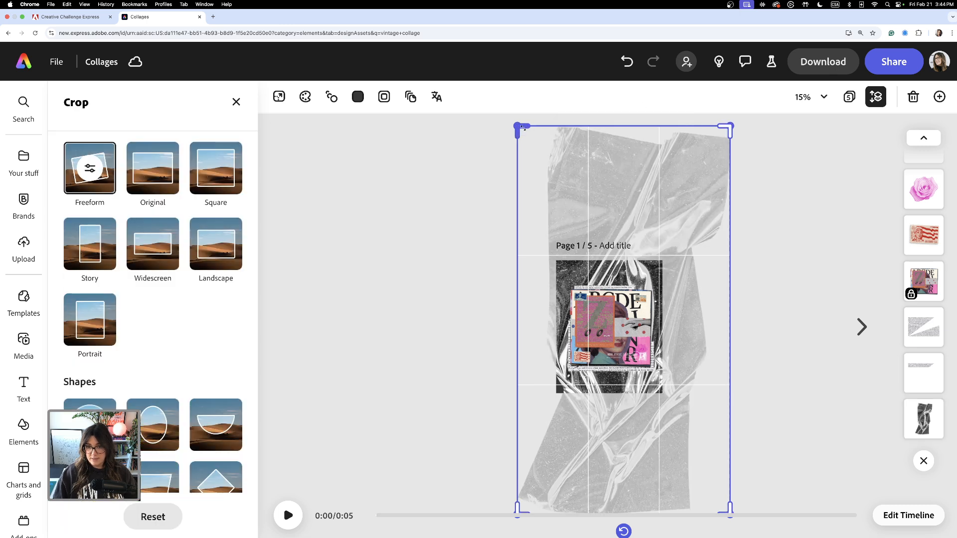
left_click_drag(519, 128, 554, 254)
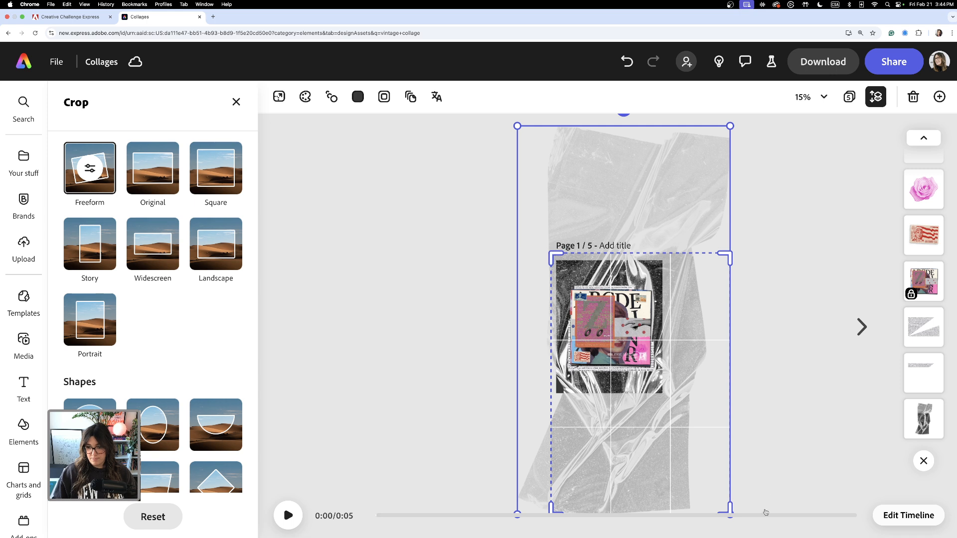
left_click_drag(729, 508, 663, 396)
left_click(778, 393)
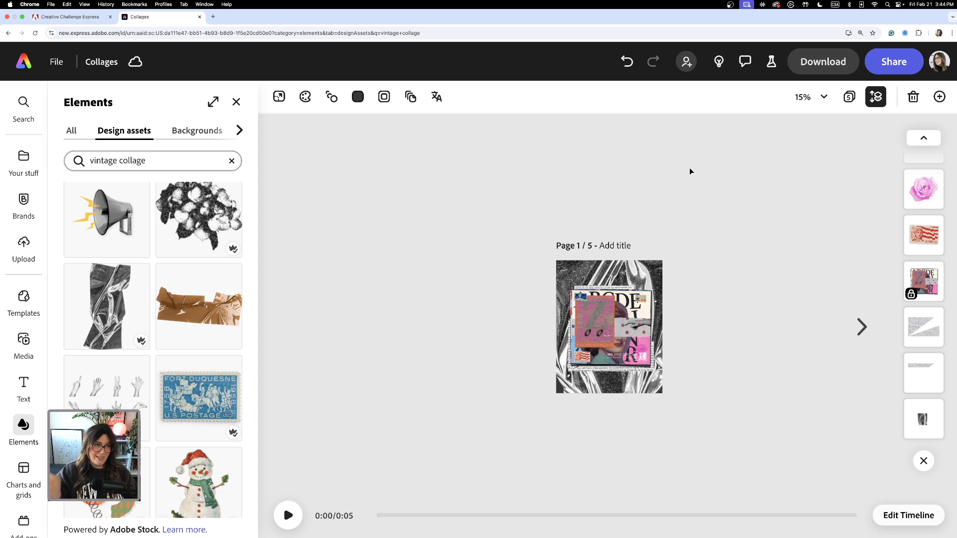
Step: Set the plastic texture's blend mode to Multiply
key("super+equal")
key("super+equal")
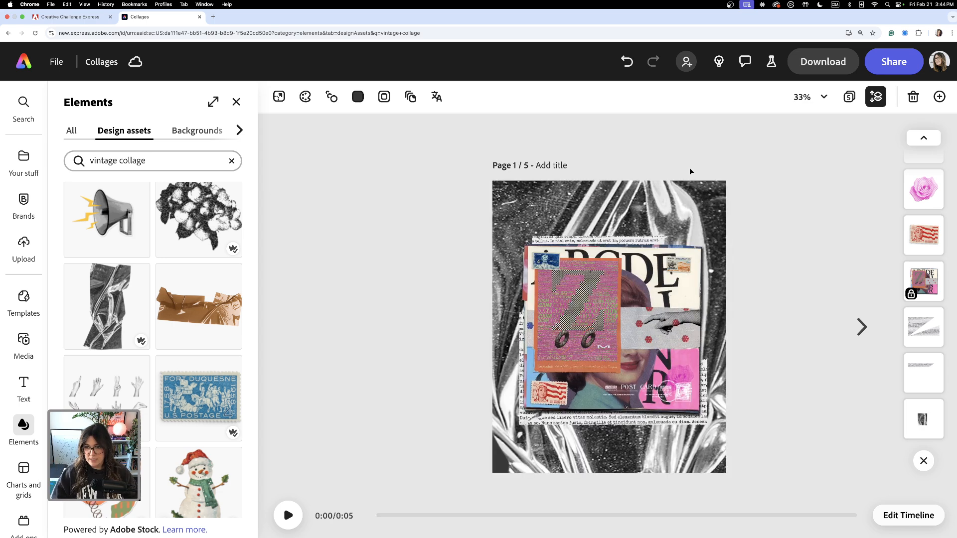
left_click(680, 201)
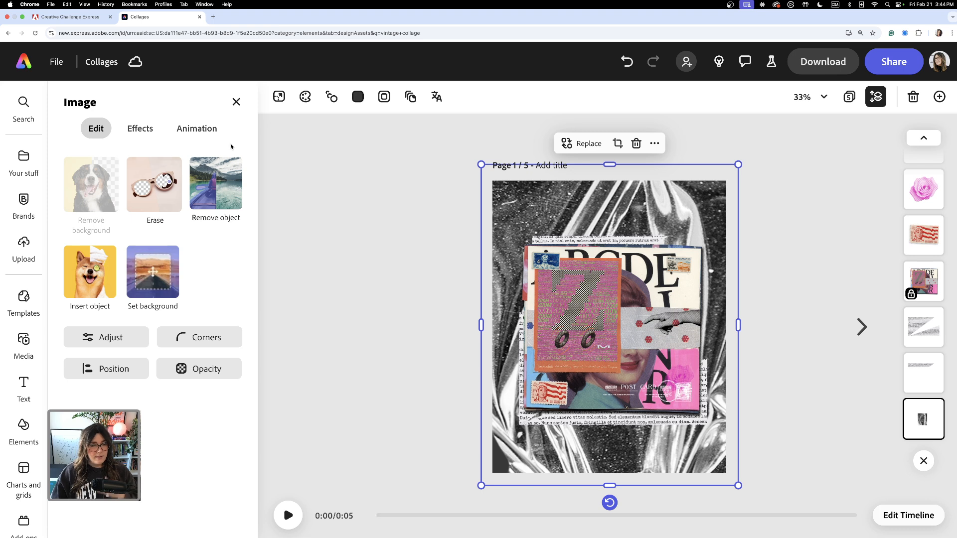
left_click(205, 368)
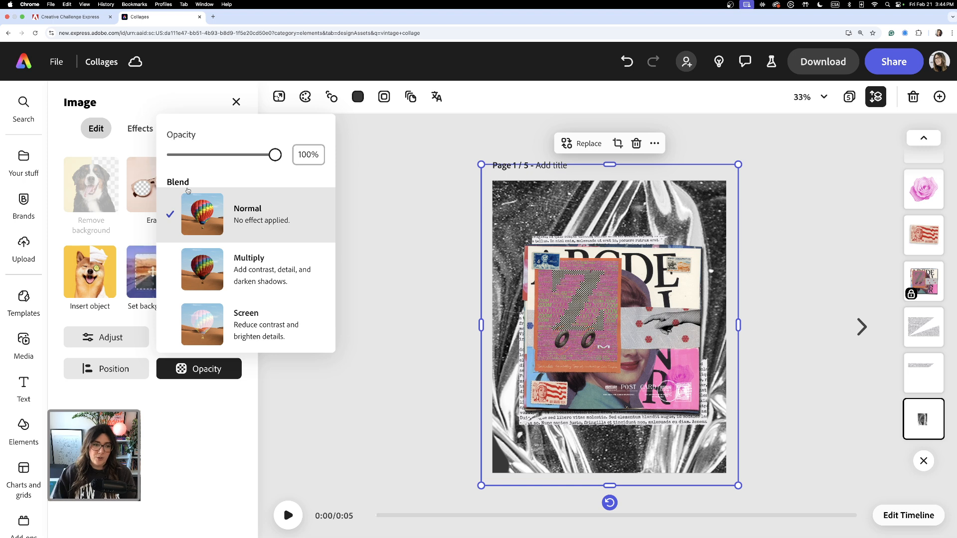
left_click(253, 278)
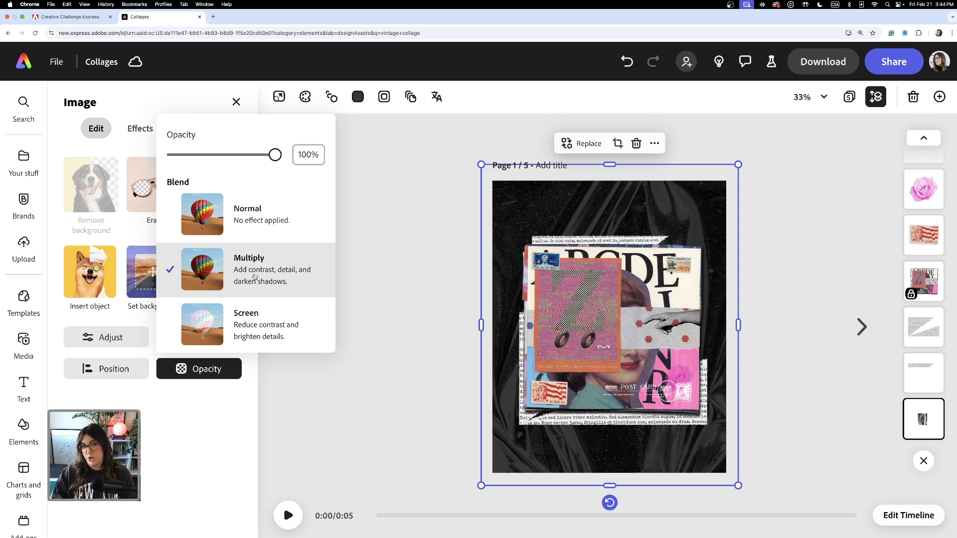
Step: Change the page background colour to the bright pink (#FF7AC1) sampled from the collage's pink area around the rose
left_click(357, 97)
left_click(485, 193)
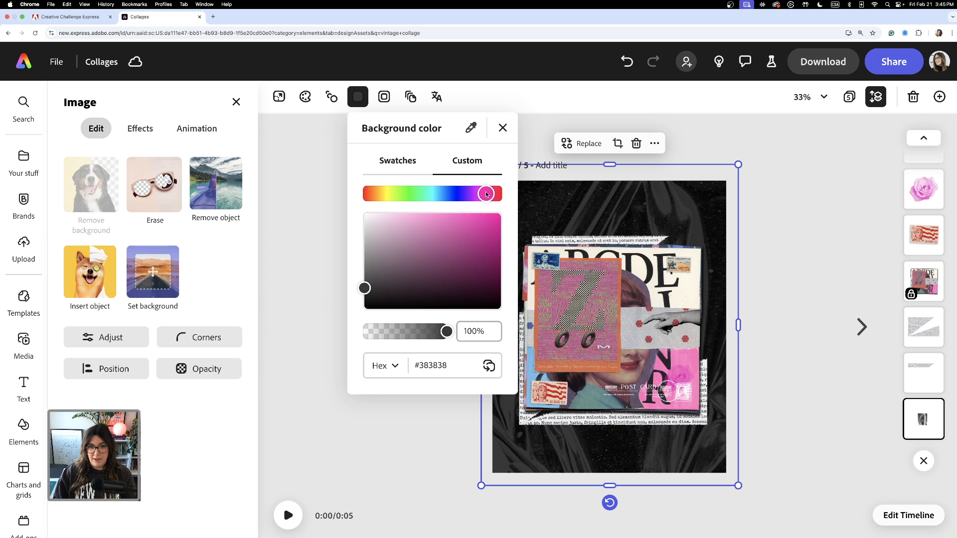
left_click(476, 218)
left_click_drag(489, 197, 459, 225)
left_click_drag(456, 223, 442, 223)
left_click(470, 128)
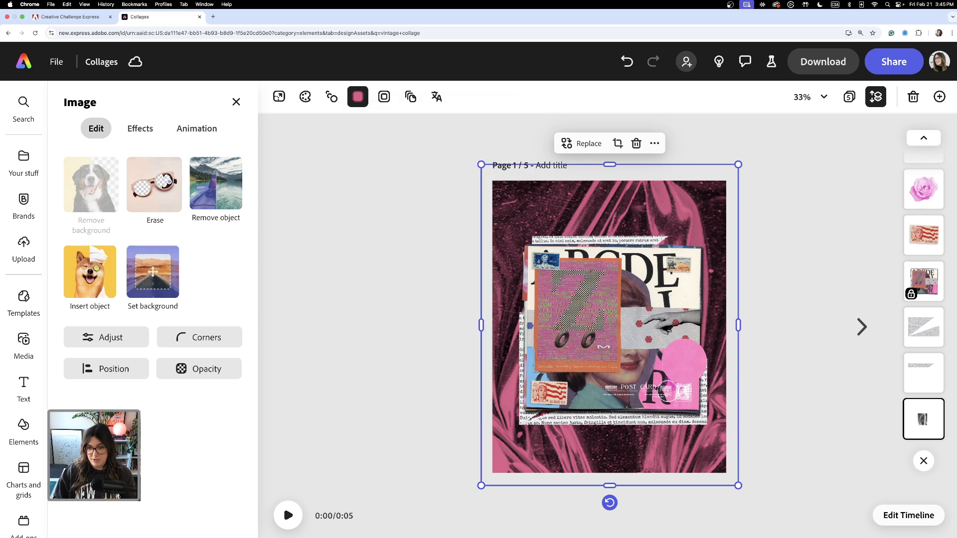
left_click(684, 363)
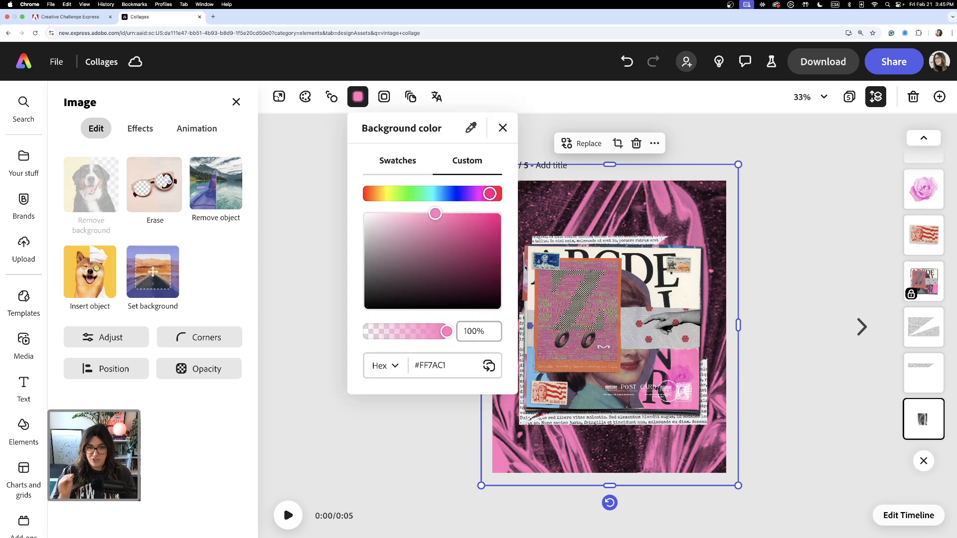
left_click(317, 252)
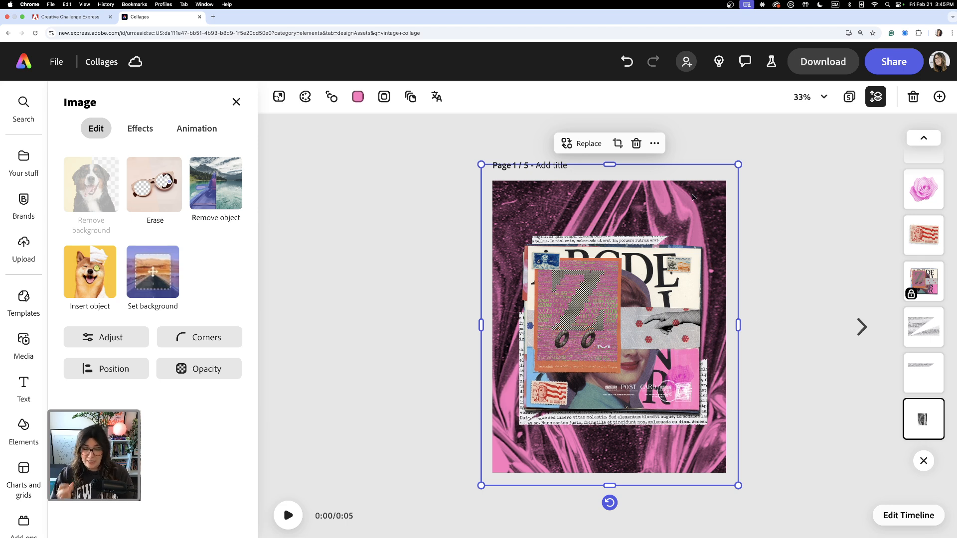
Step: Lower the plastic texture's opacity to 15%
left_click(223, 372)
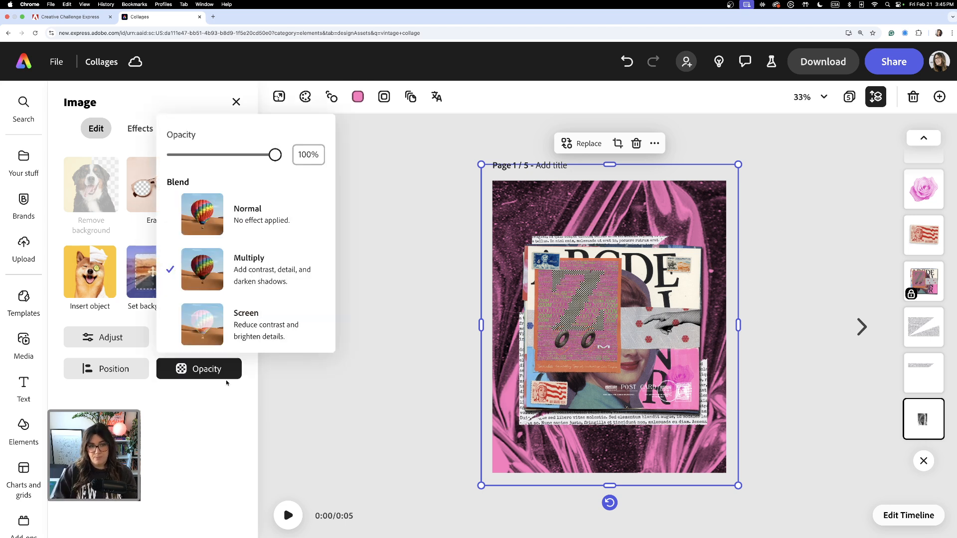
left_click_drag(275, 155, 184, 174)
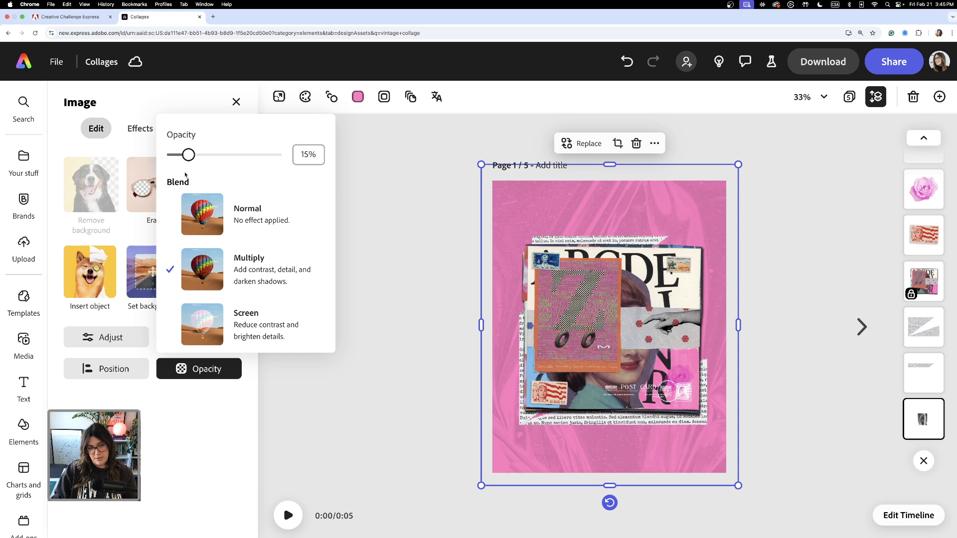
left_click(393, 419)
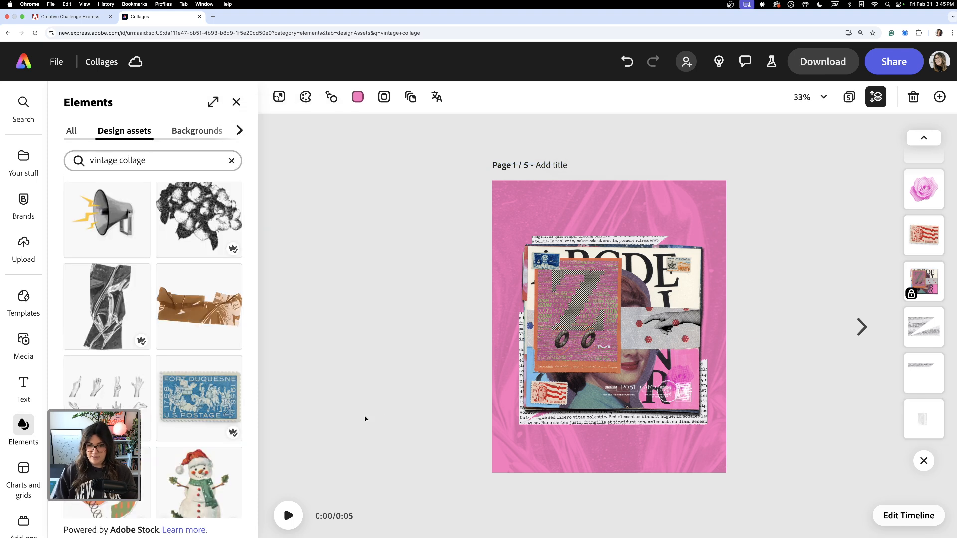
left_click(601, 208)
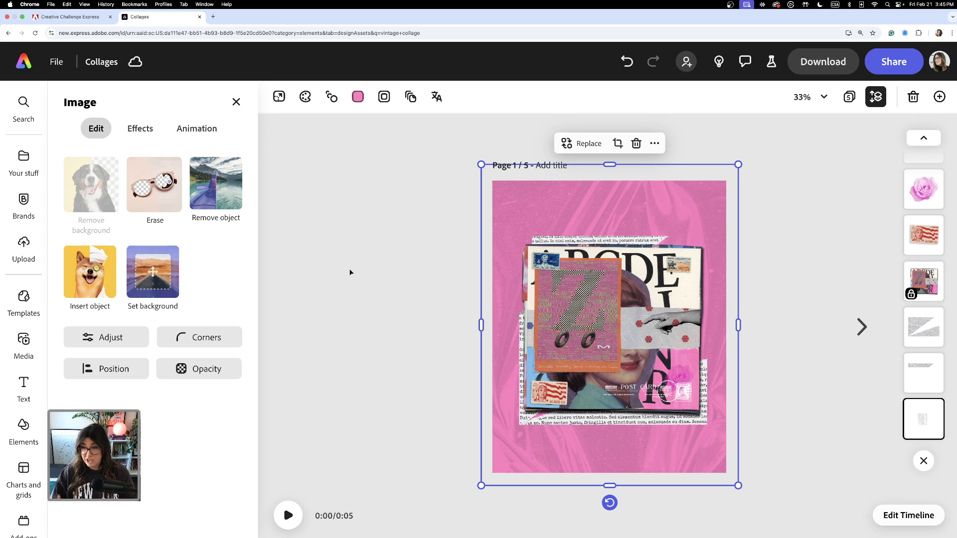
Step: Apply the looping Wiggle animation to the plastic texture
left_click(198, 130)
scroll(160, 208, "down", 3)
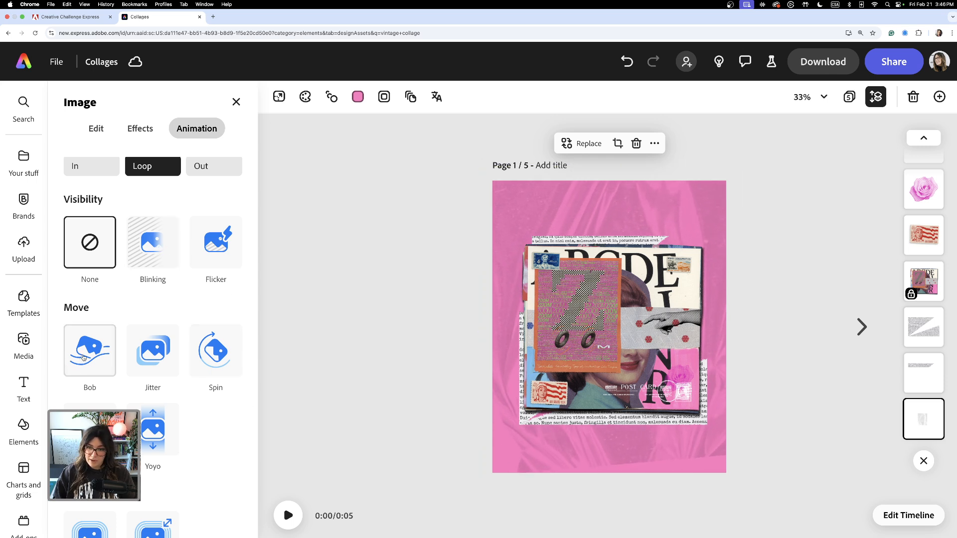
scroll(222, 431, "down", 5)
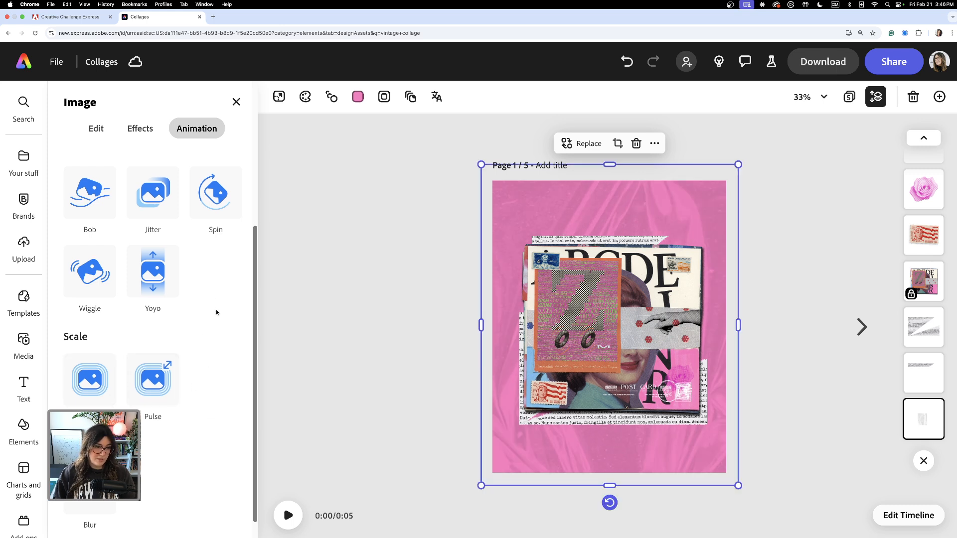
scroll(92, 279, "up", 1)
left_click(92, 277)
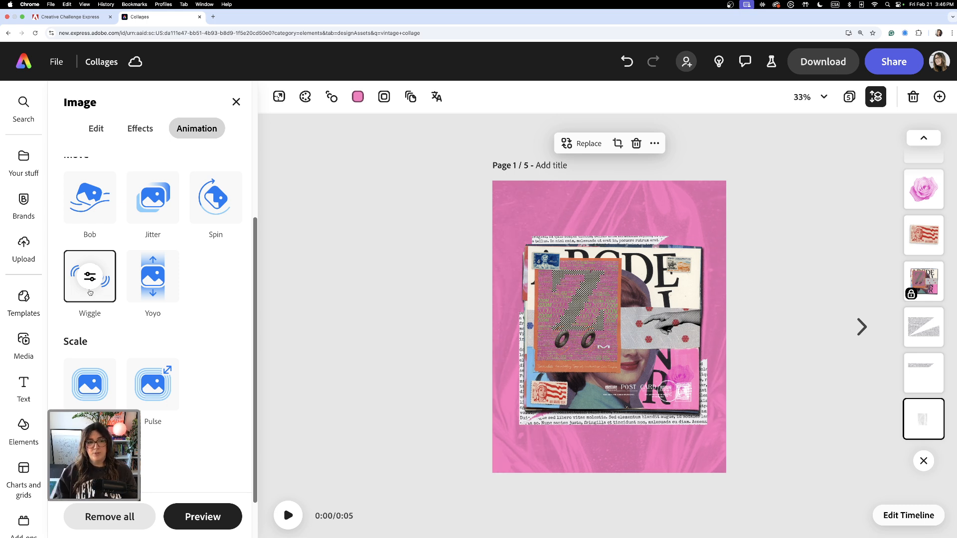
Step: Set the plastic texture's Wiggle animation to speed 27 and intensity 3
left_click(90, 292)
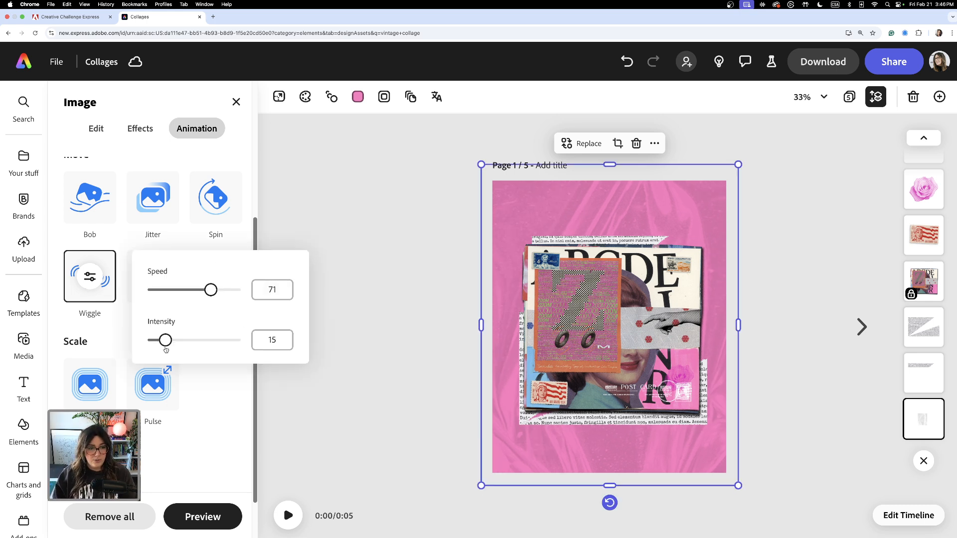
left_click_drag(165, 340, 150, 347)
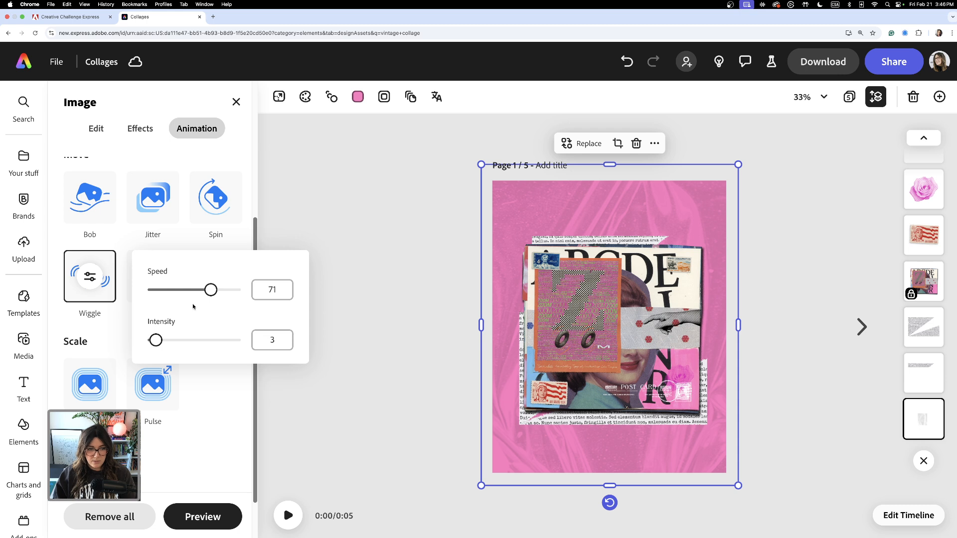
left_click_drag(210, 290, 173, 300)
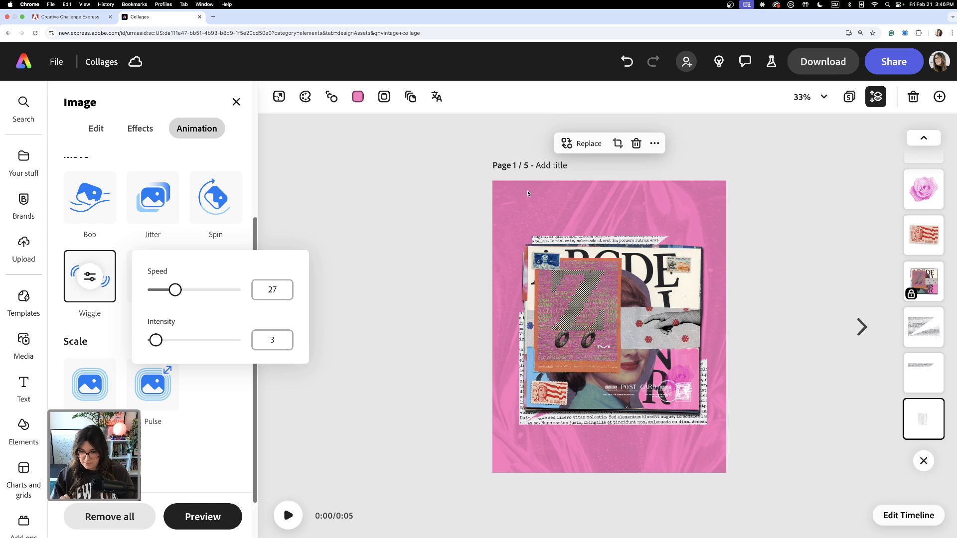
left_click(488, 223)
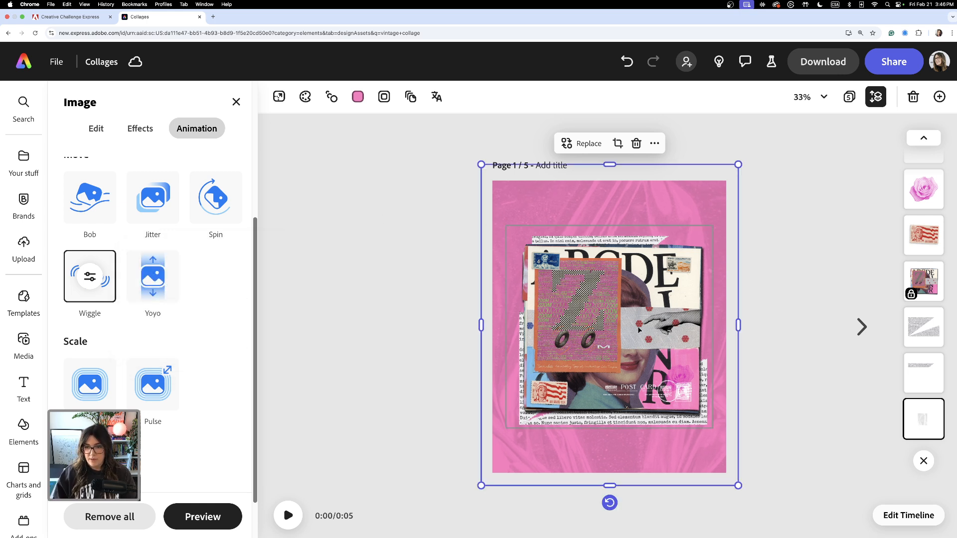
Step: Apply the looping Jitter animation to the pointing halftone hand
scroll(695, 322, "up", 5)
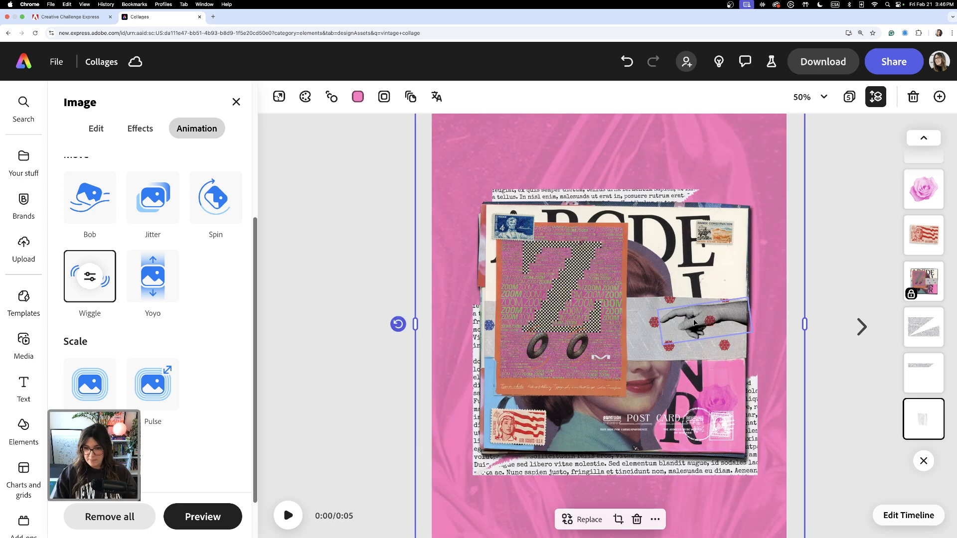
left_click(725, 299)
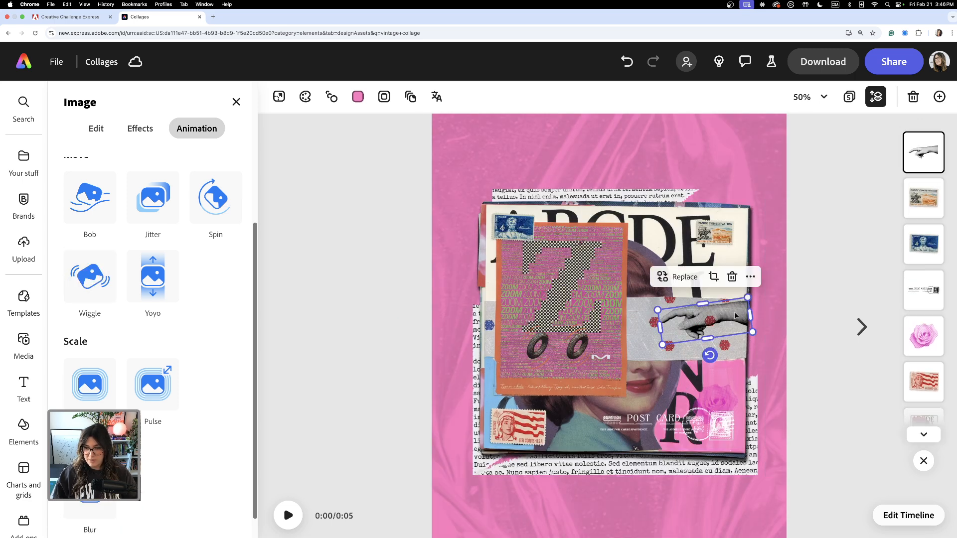
scroll(159, 269, "up", 4)
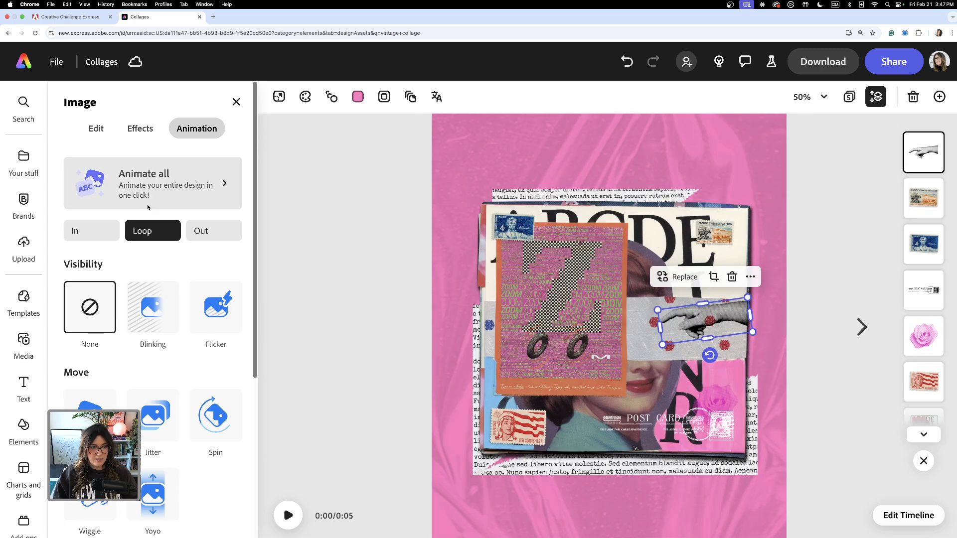
scroll(171, 256, "down", 4)
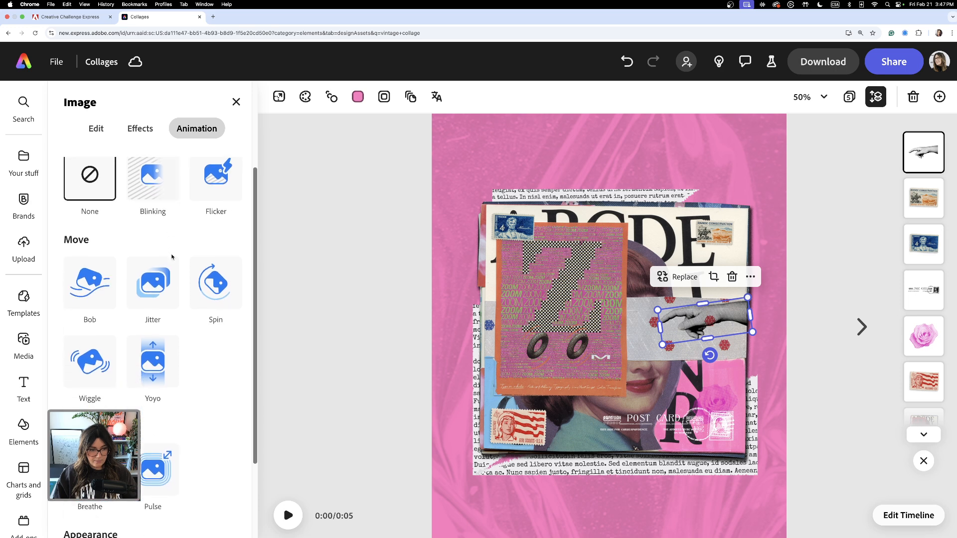
left_click(158, 288)
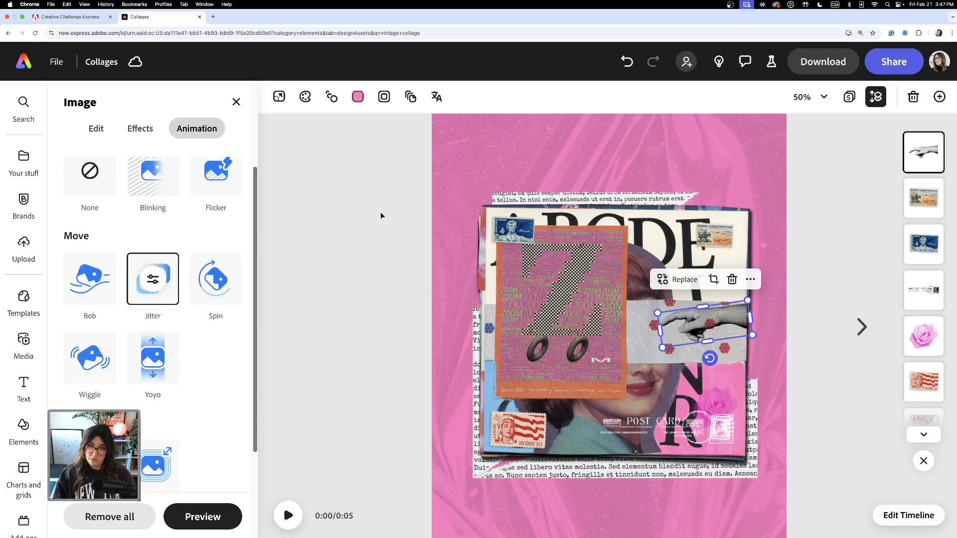
Step: Duplicate the pink rose and place the copy over the upper-left part of the orange Z card
scroll(508, 268, "down", 2)
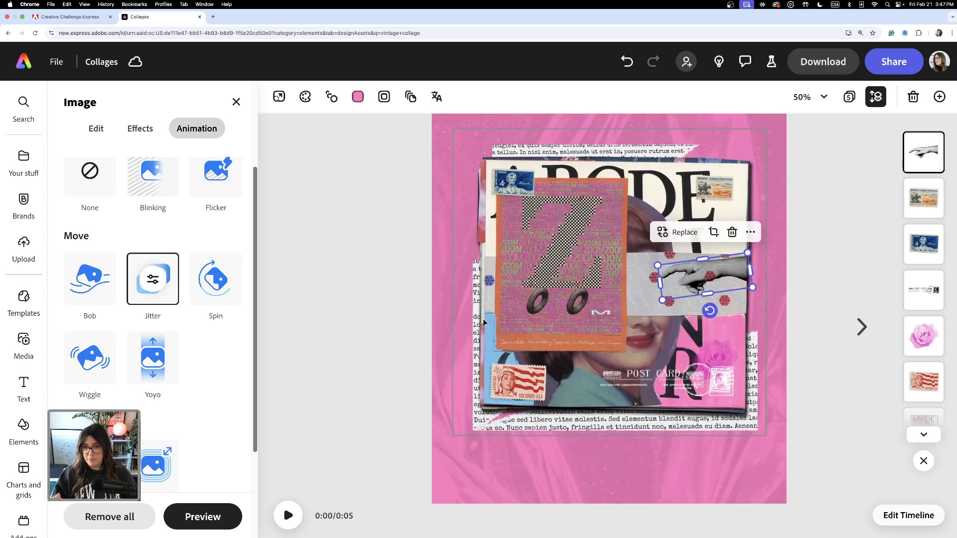
left_click(721, 359)
left_click_drag(721, 359, 529, 215)
key("super+plus")
scroll(543, 214, "up", 3)
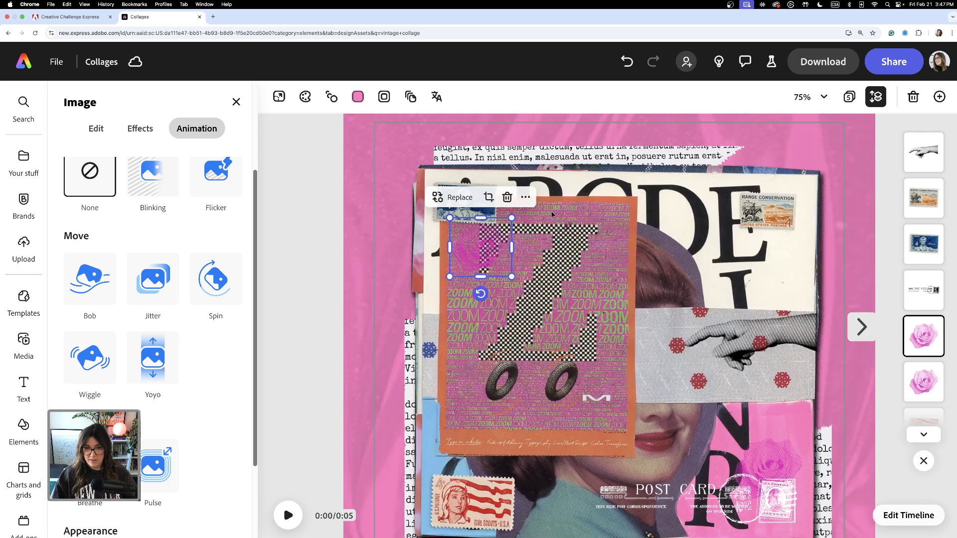
Step: Move the blue 4-cent stamp aside, then shrink and rotate the rose copy just above the orange card's upper-left corner
left_click_drag(457, 274, 591, 329)
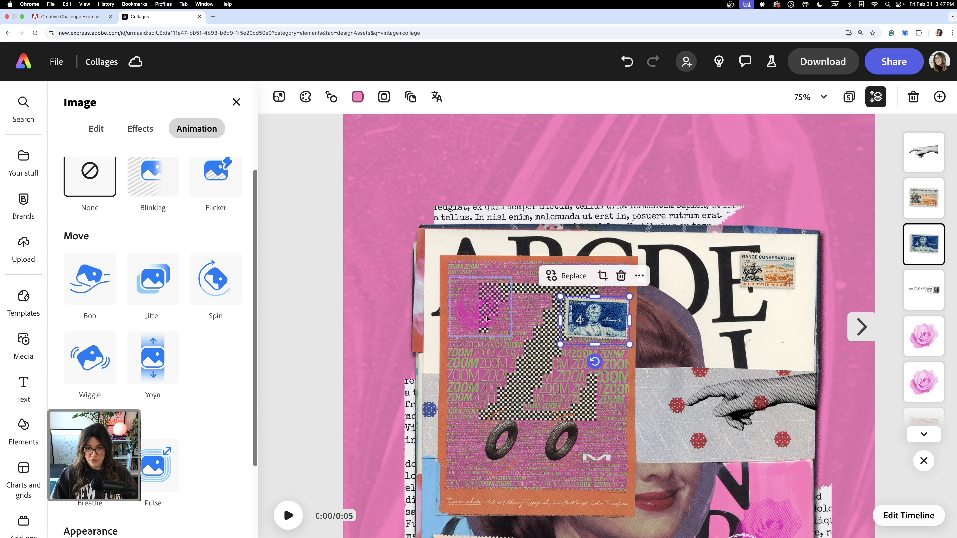
left_click_drag(485, 313, 488, 269)
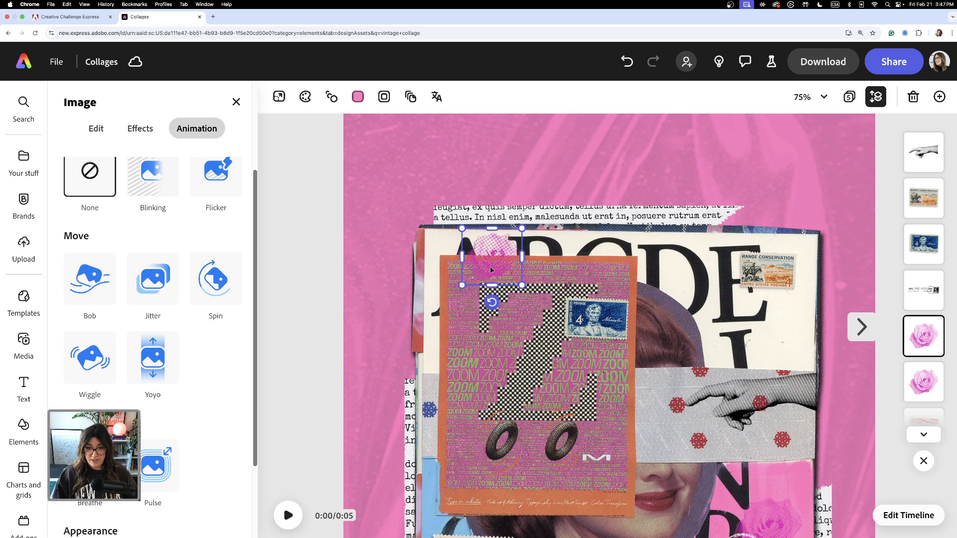
left_click_drag(522, 229, 456, 216)
key("super+equal")
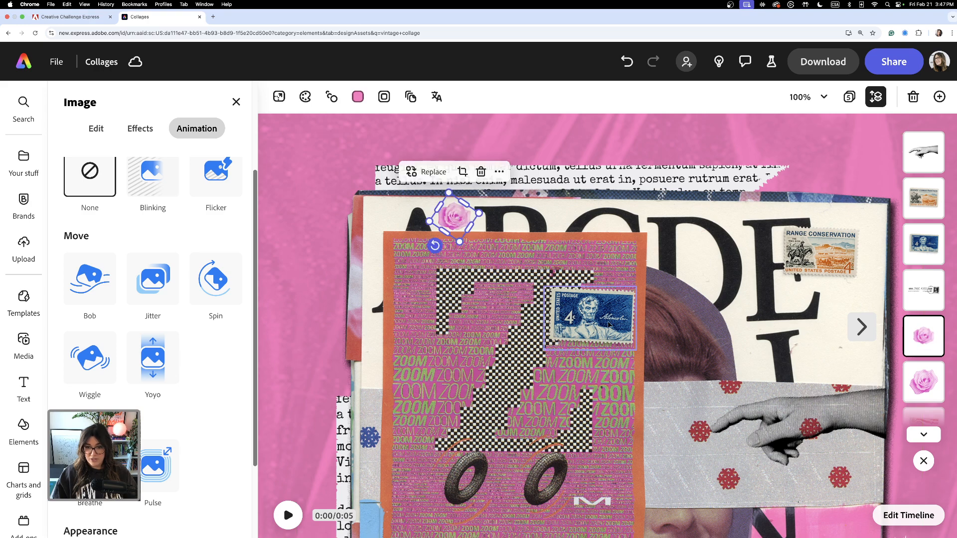
Step: Move the blue 4-cent stamp back to the orange card's upper-left corner so it overlaps the small rose
left_click_drag(602, 323, 425, 254)
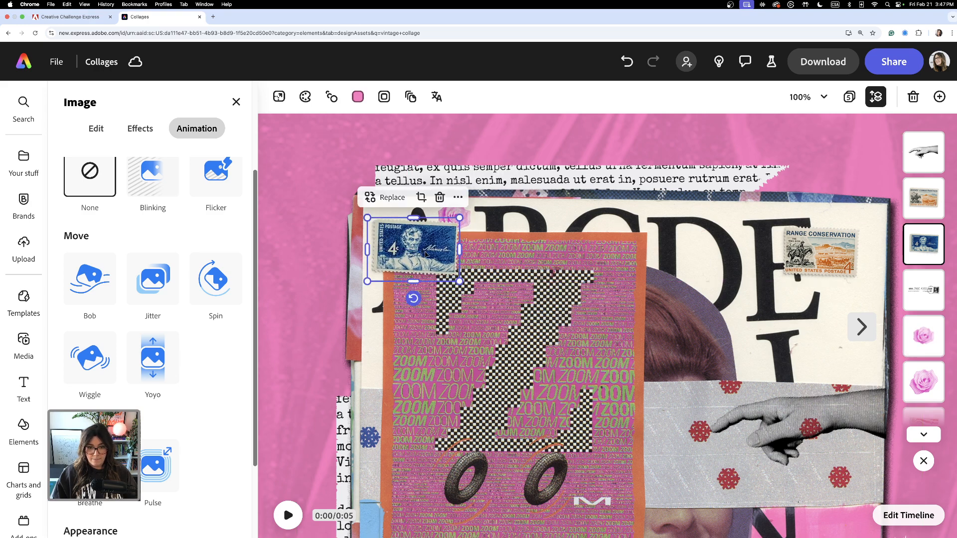
key("super+minus")
scroll(426, 254, "down", 3)
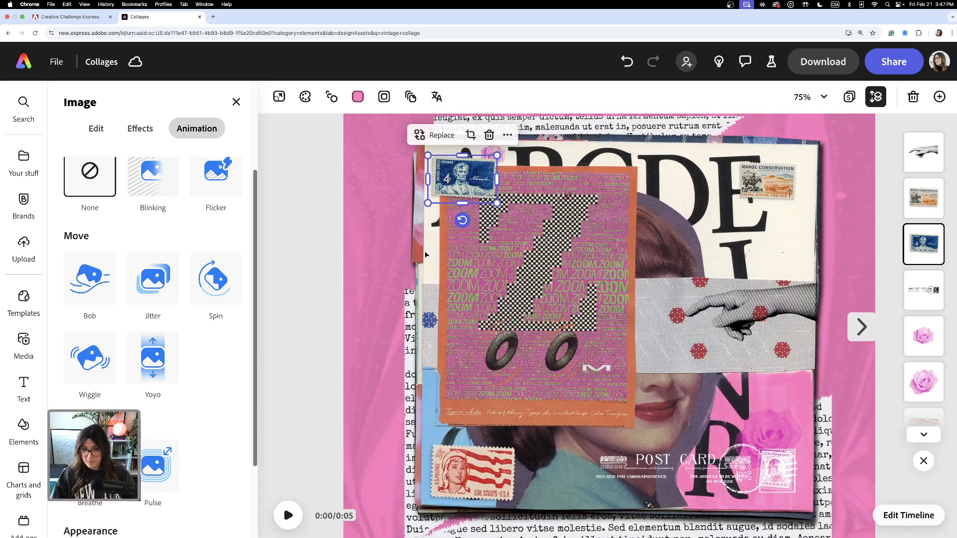
left_click(316, 156)
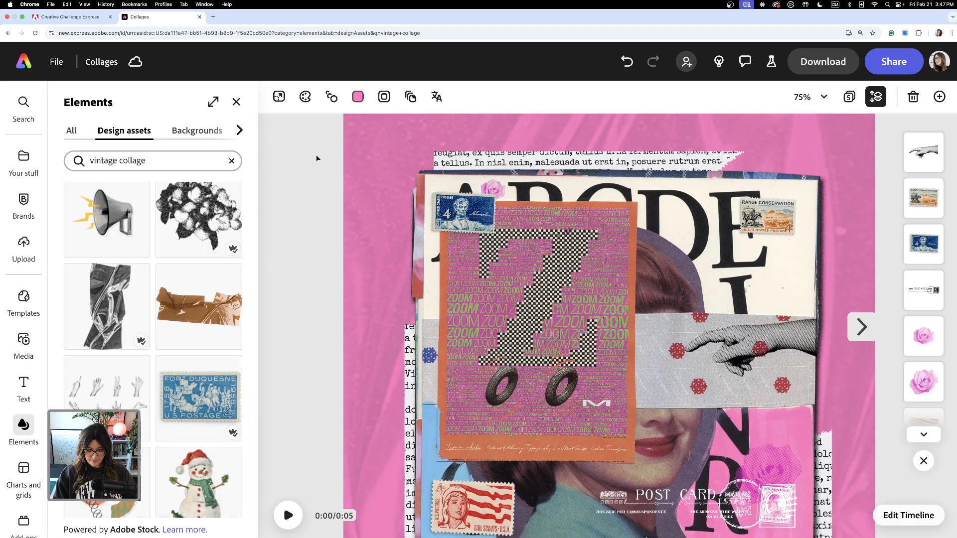
key("super+minus")
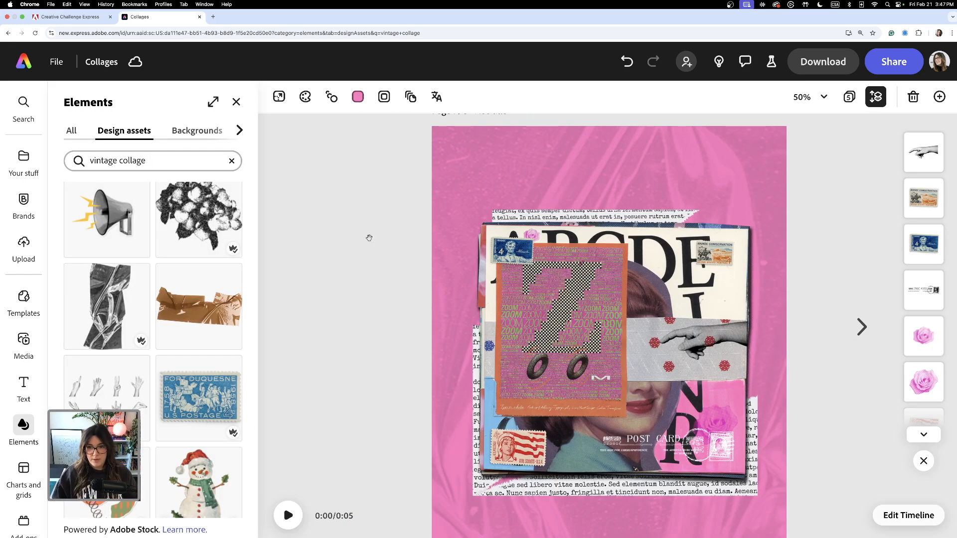
left_click_drag(368, 238, 295, 204)
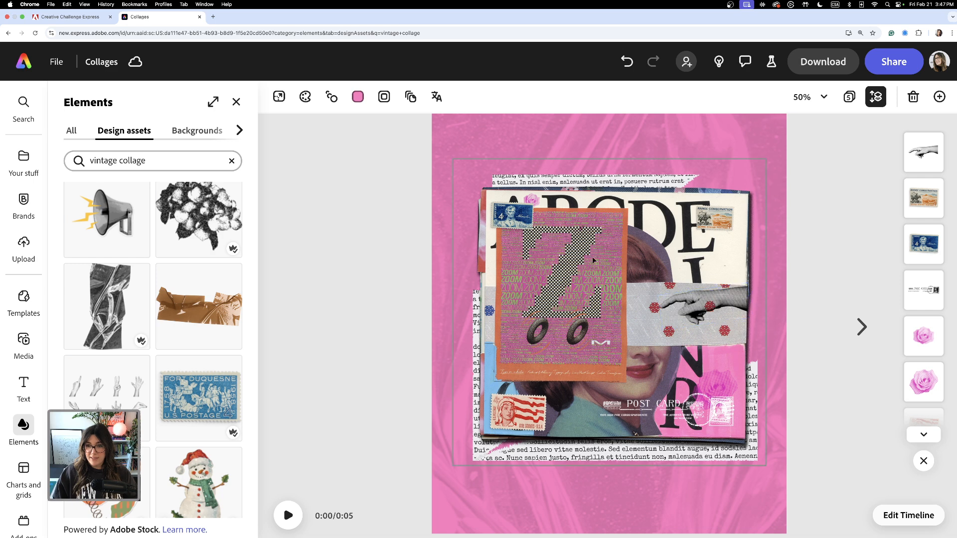
scroll(560, 270, "down", 1)
Step: Apply the looping Bob animation to the blue, Range Conservation and Girl Scouts stamps together
left_click(507, 186)
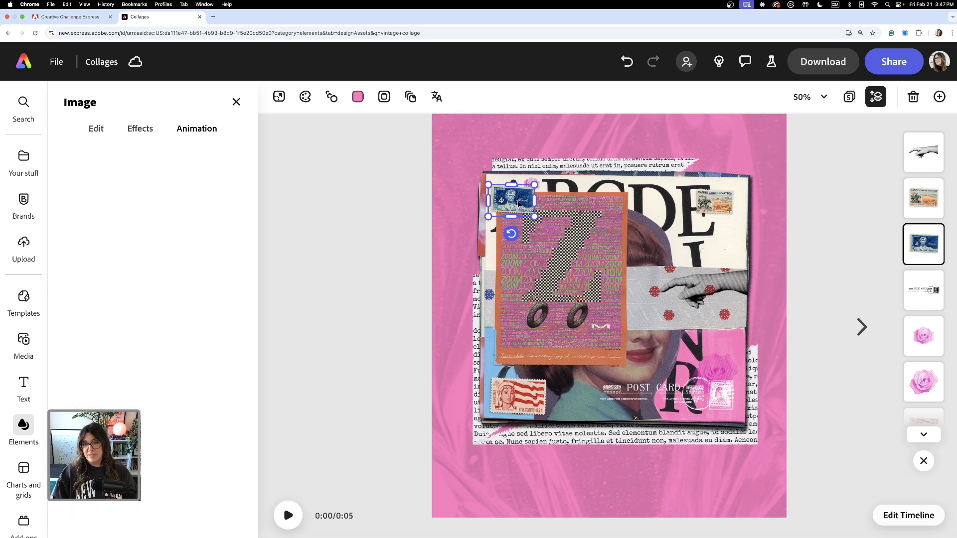
left_click(715, 203, "shift")
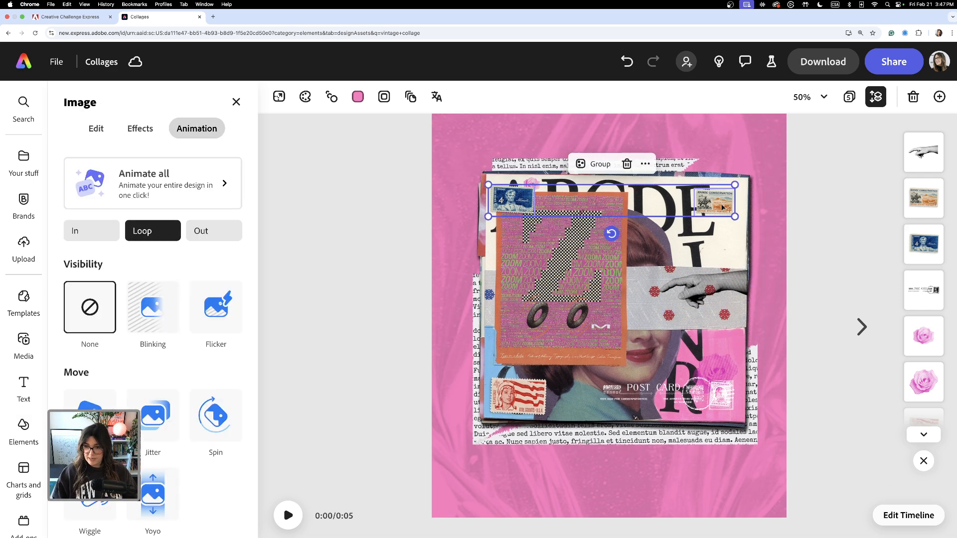
left_click(518, 400, "shift")
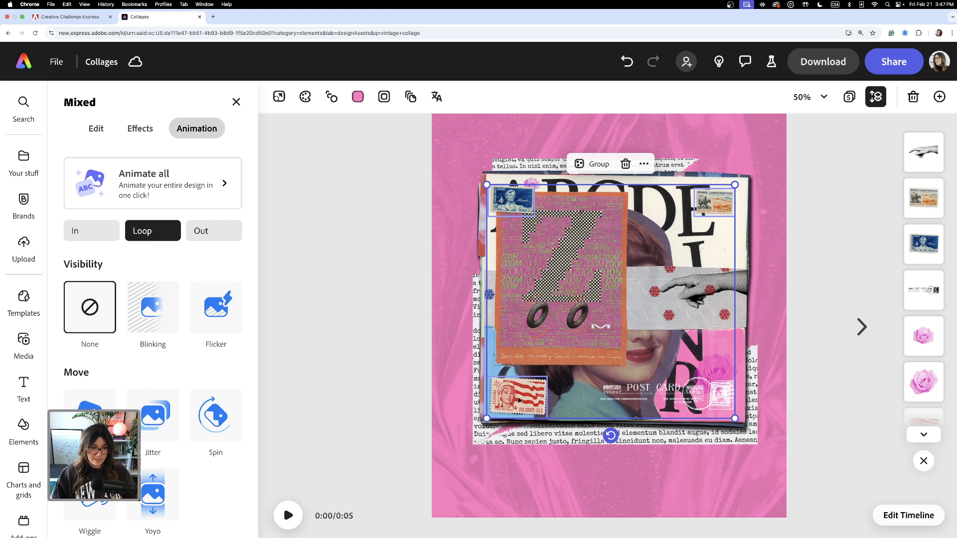
scroll(90, 378, "down", 1)
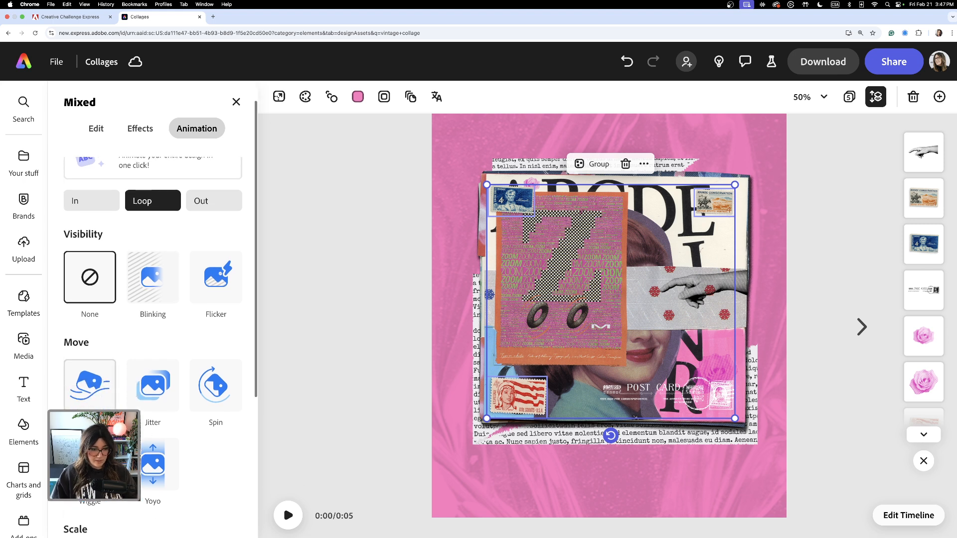
left_click(90, 376)
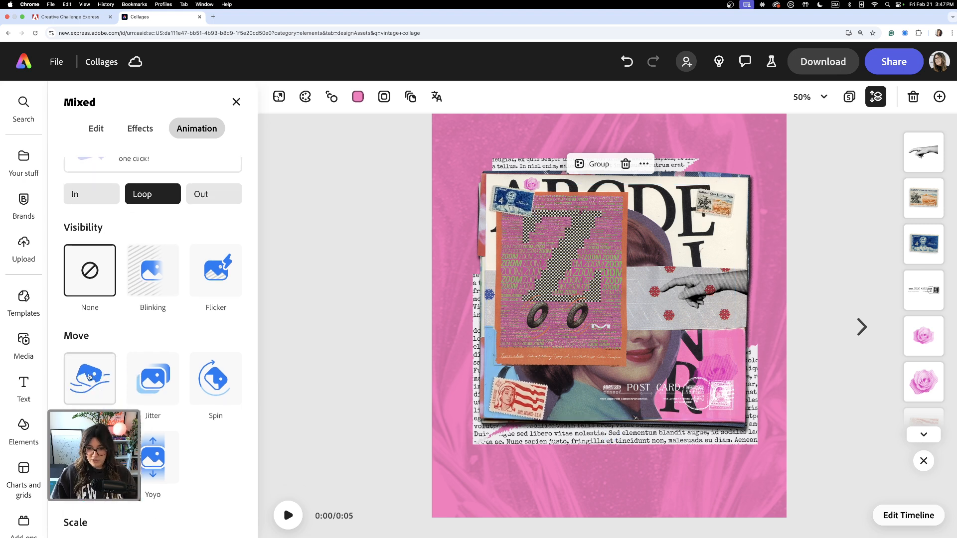
scroll(90, 381, "down", 1)
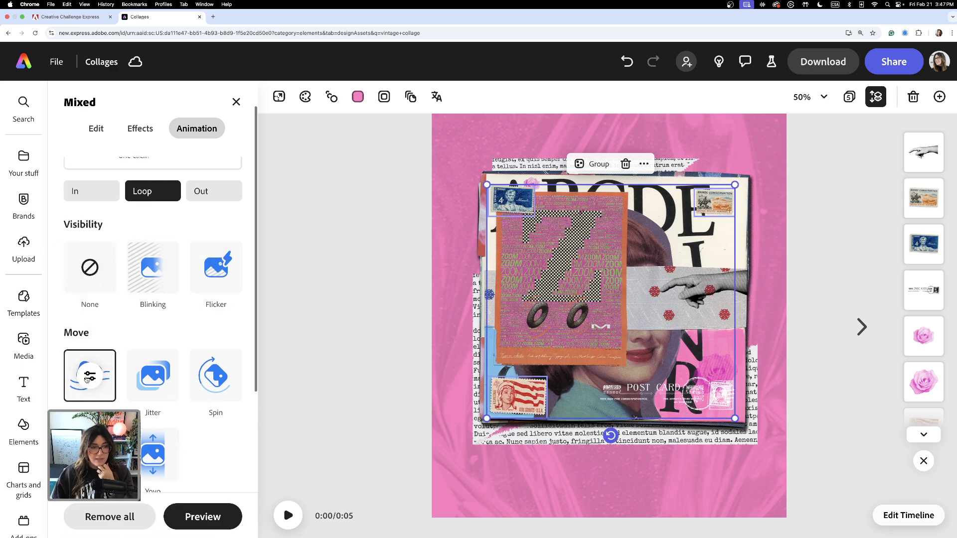
Step: Set the three stamps' Bob animation to speed 21 and intensity 3
left_click(89, 376)
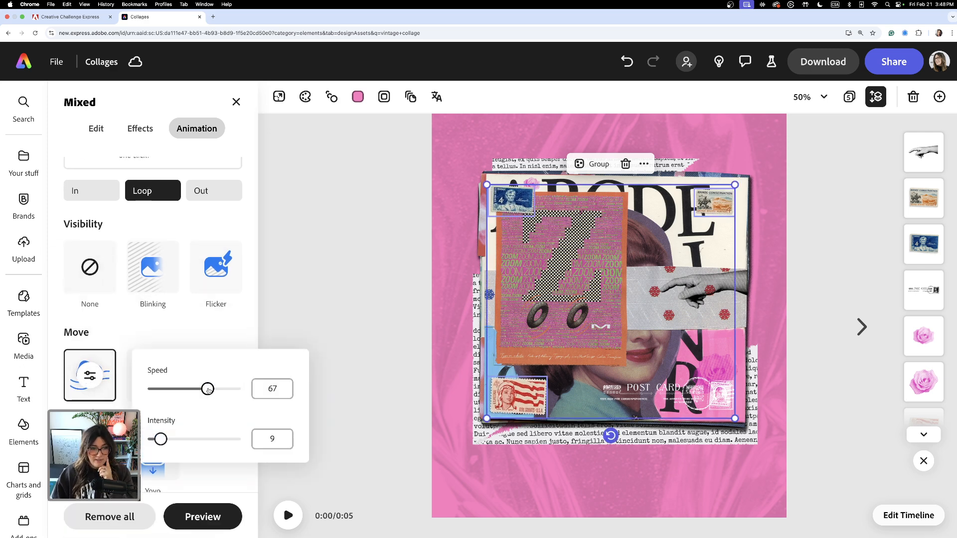
left_click_drag(162, 437, 151, 441)
left_click_drag(208, 391, 167, 393)
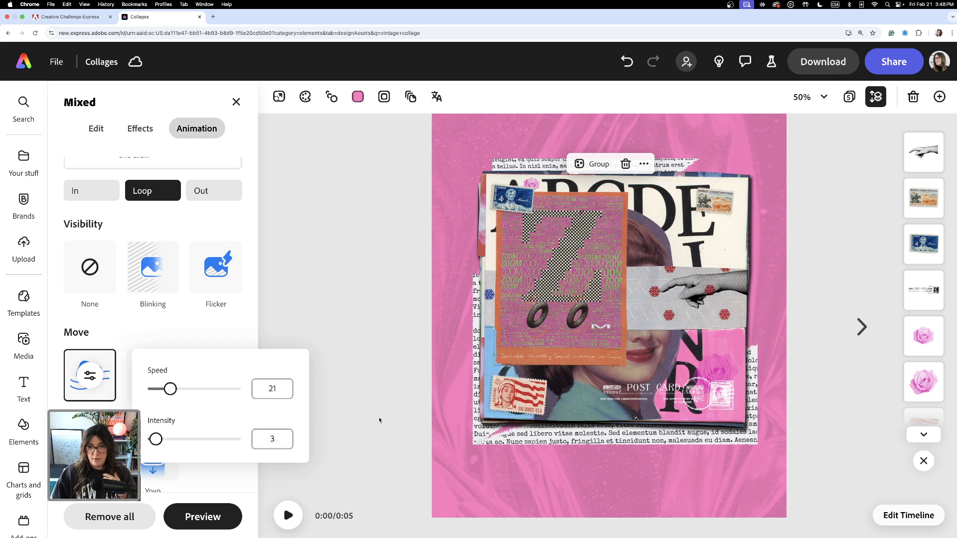
left_click(376, 424)
Step: Play the page's animation through to check how the animated elements move
left_click(288, 515)
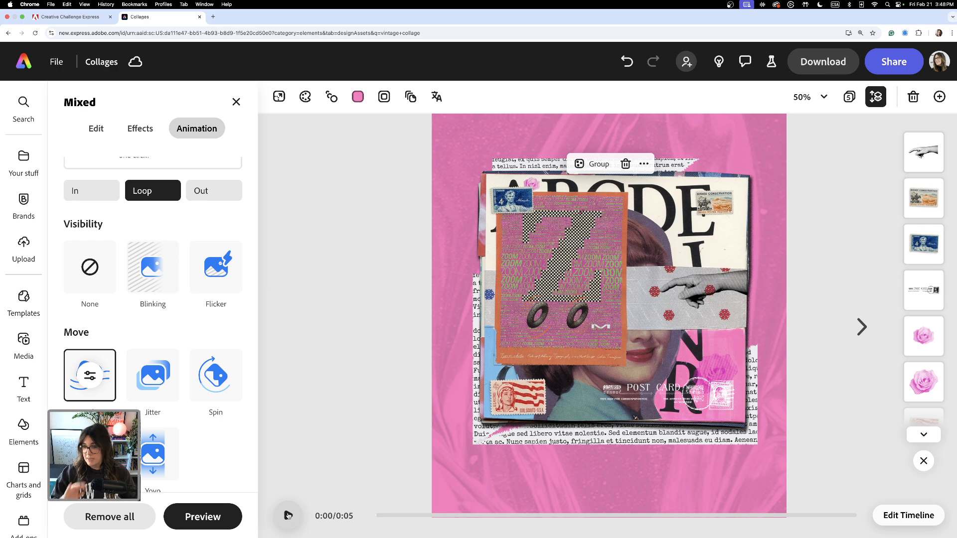
left_click(288, 516)
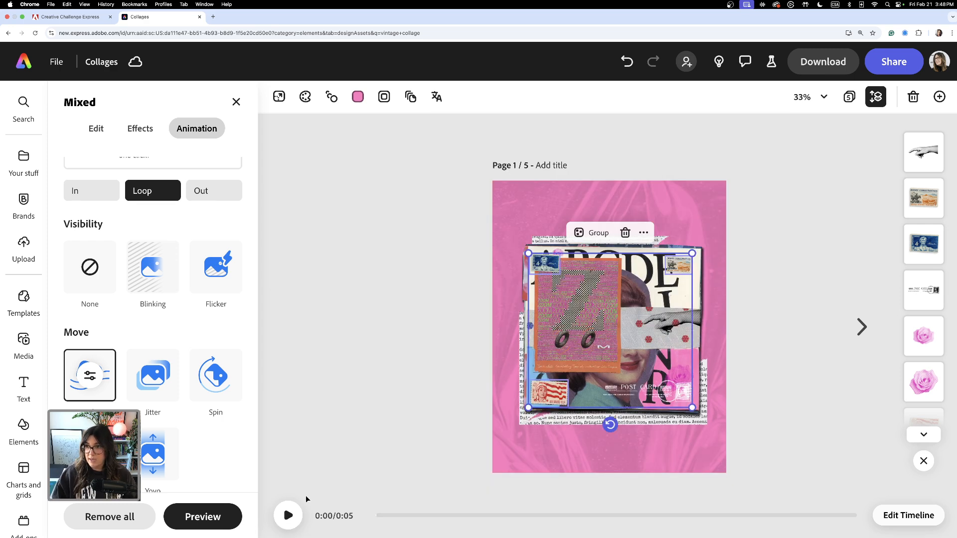
left_click(288, 515)
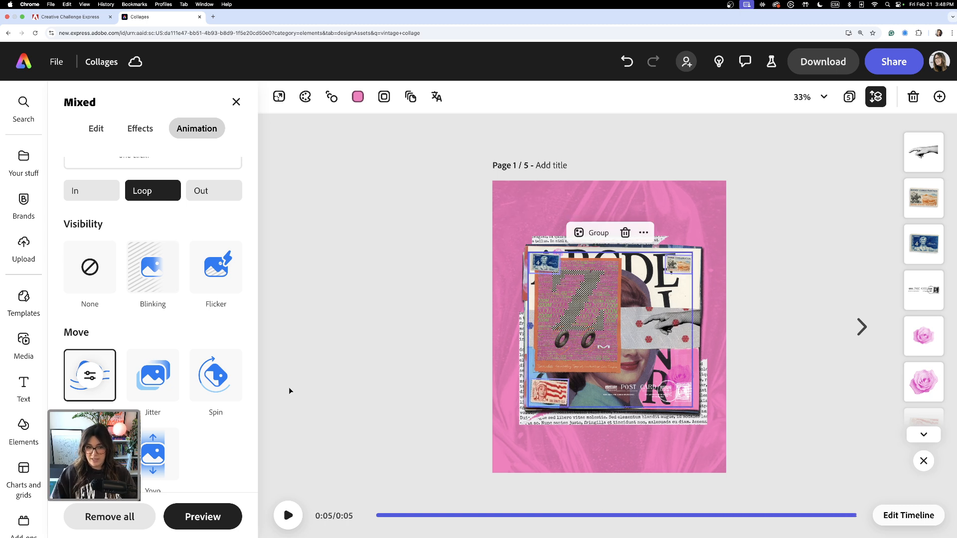
Step: Increase the speed of the three stamps' Bob animation moderately
left_click(90, 375)
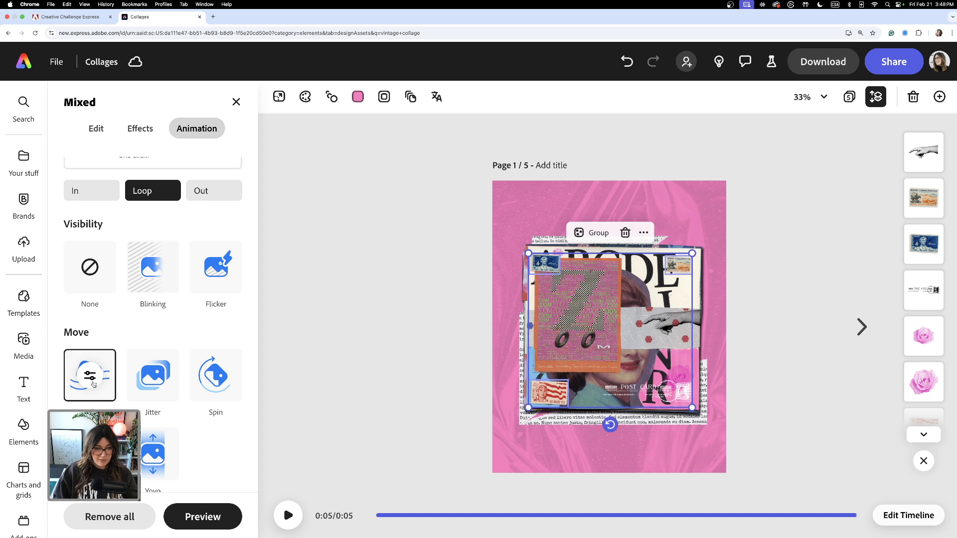
left_click_drag(172, 389, 190, 389)
left_click(383, 448)
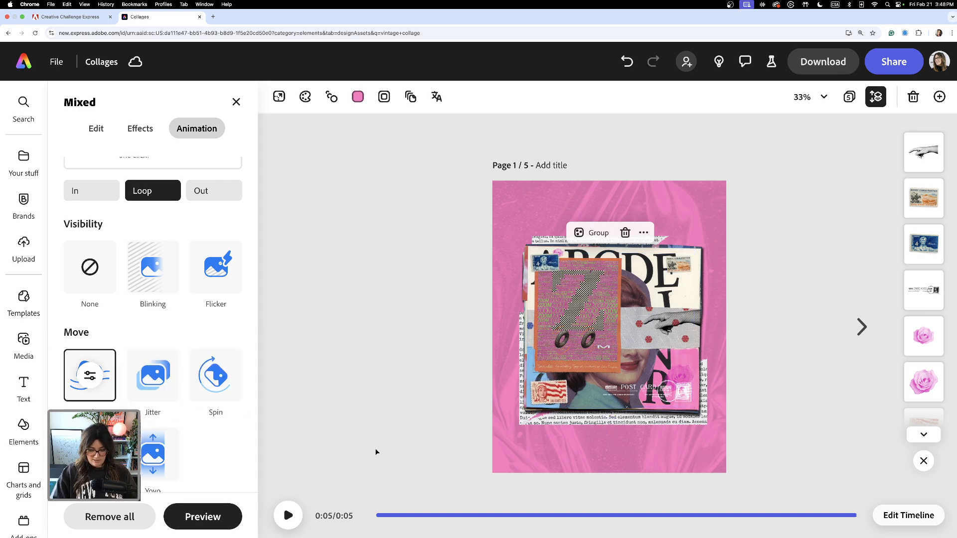
Step: Play the page's animation at closer range to check the stamps' Bob motion
key("super+plus")
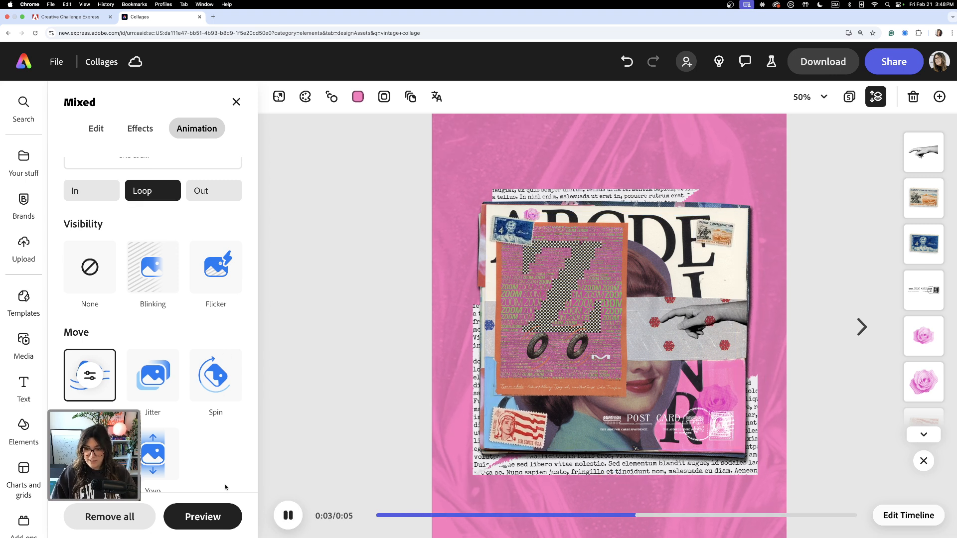
left_click(316, 417)
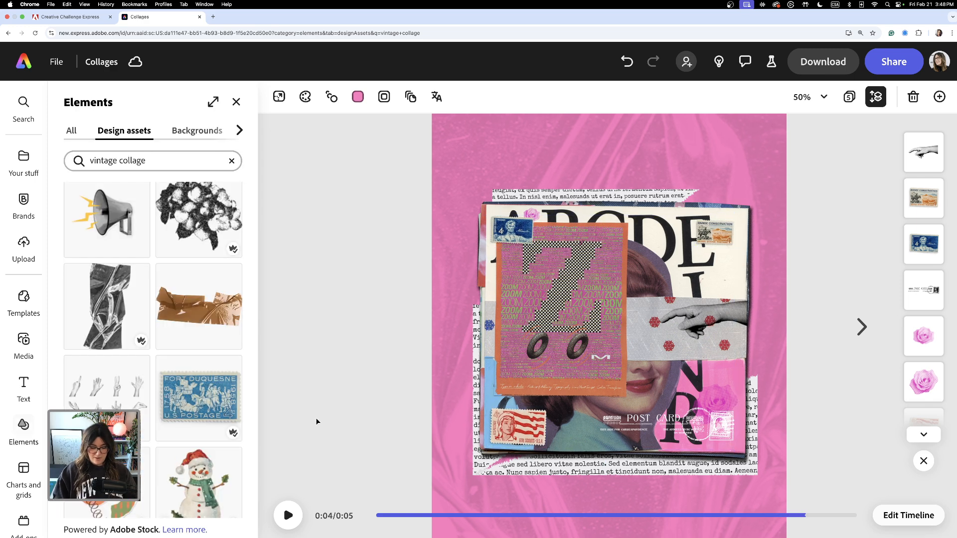
key("super+minus")
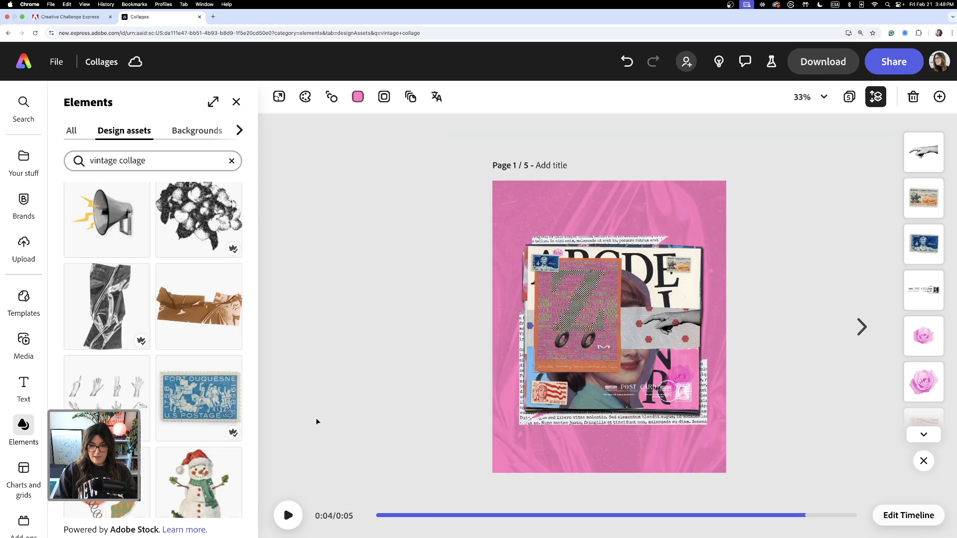
Step: Change the first page's background color from pink to a dark purplish gray
left_click(722, 198)
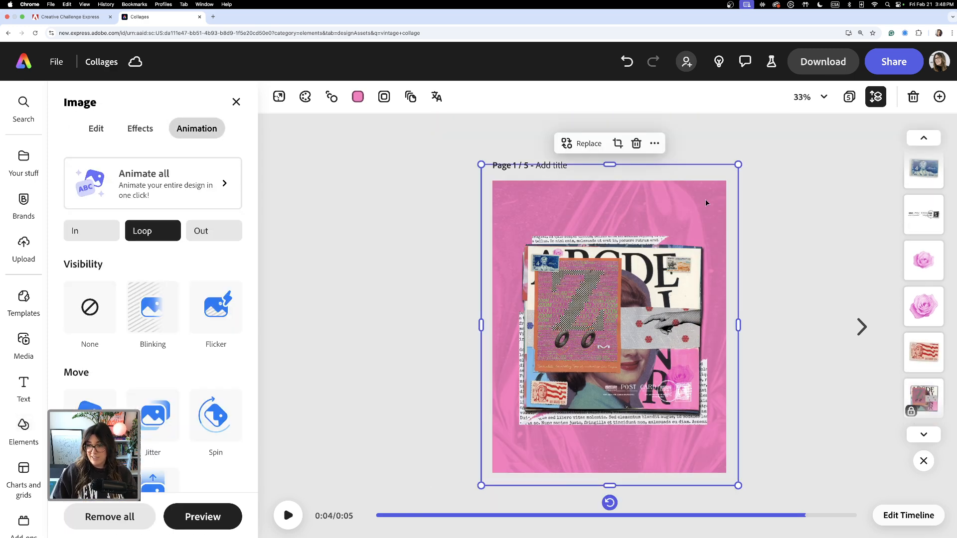
left_click(355, 98)
left_click_drag(455, 217, 404, 259)
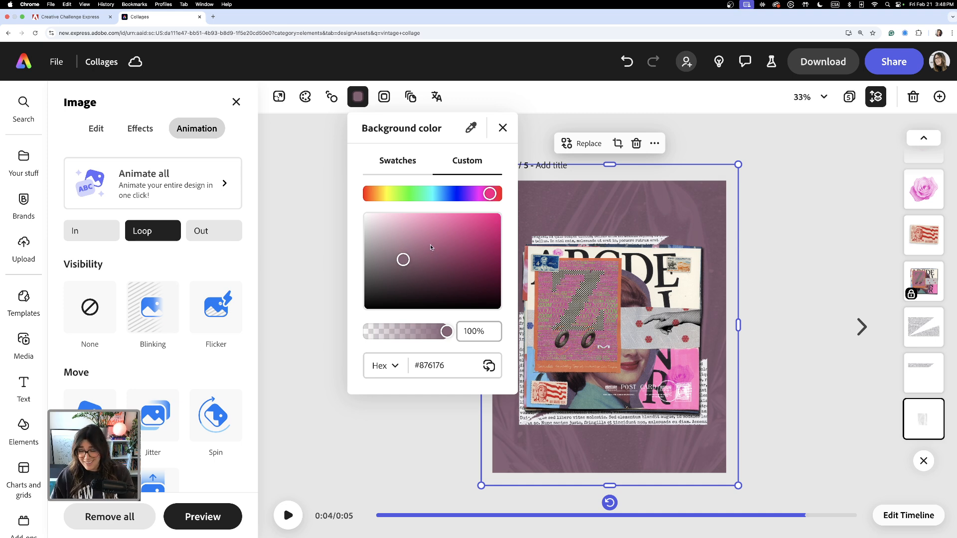
left_click_drag(405, 259, 380, 285)
left_click(302, 301)
left_click(302, 304)
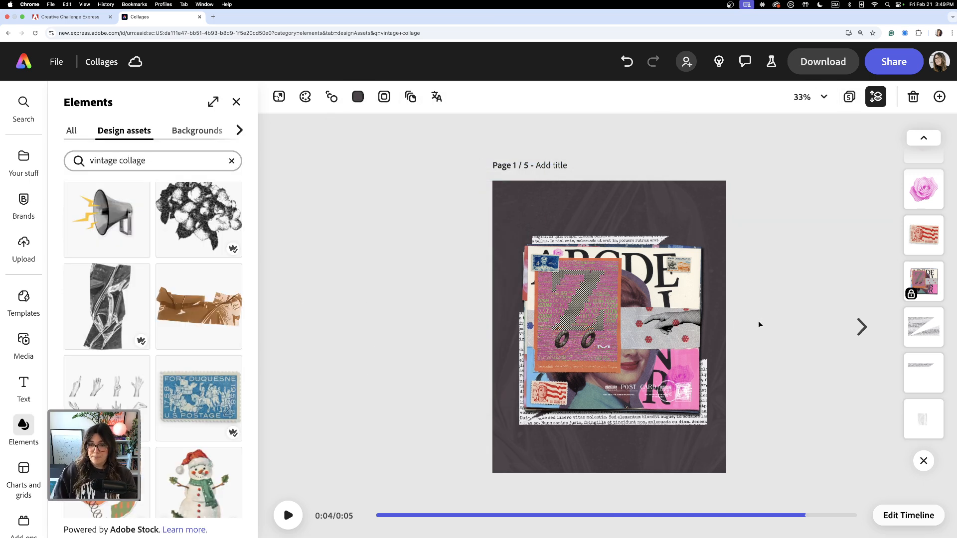
Step: Add a blank page, move it to second position among the pages, and open it for editing
left_click(851, 97)
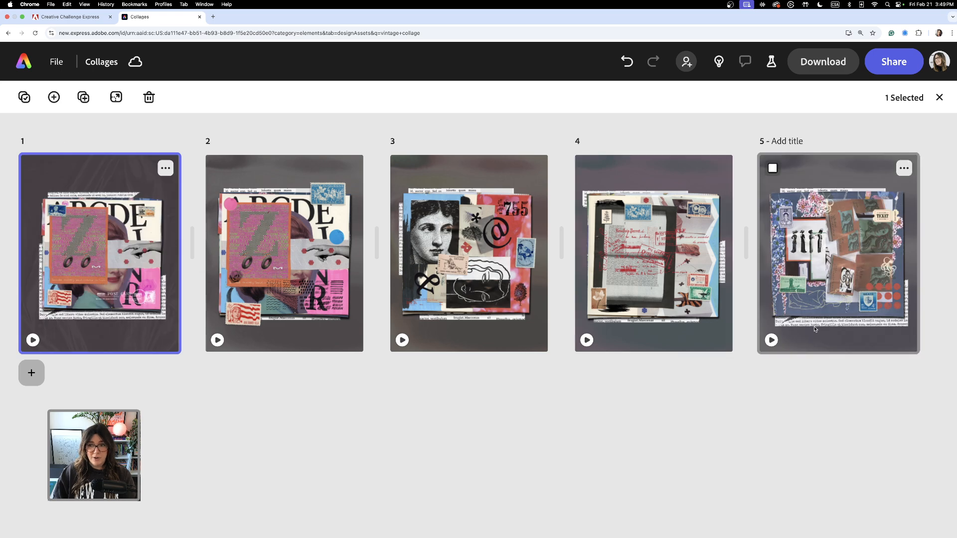
left_click(31, 379)
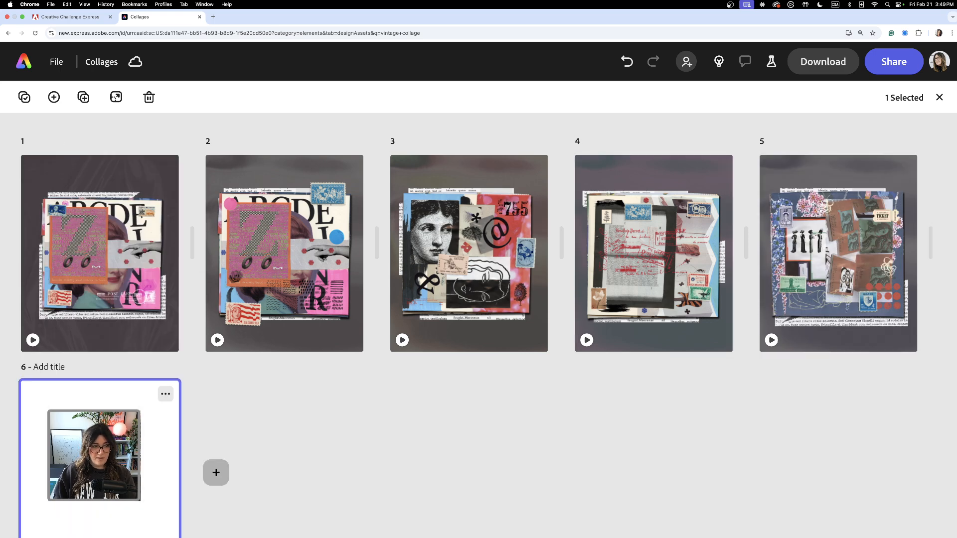
left_click_drag(95, 459, 208, 323)
double_click(289, 236)
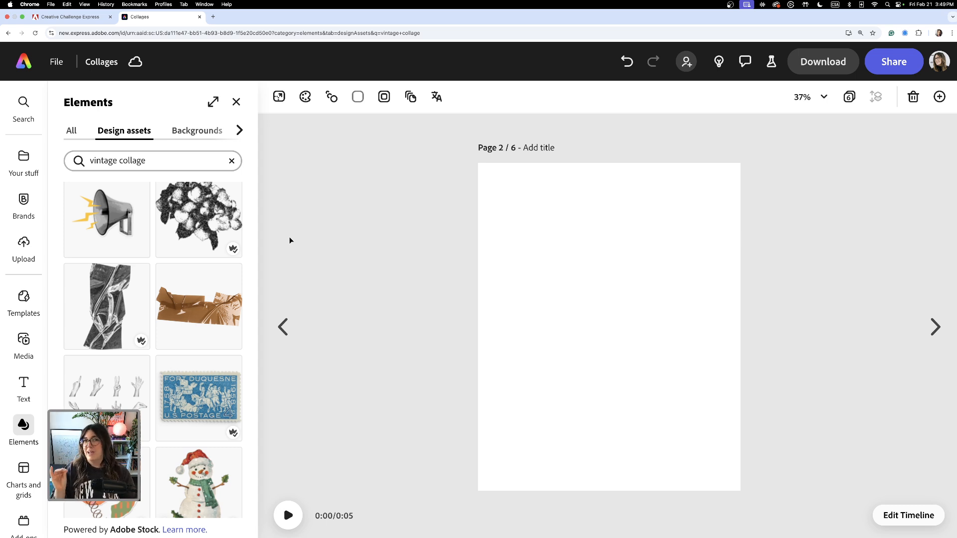
Step: Upload the scanned collage image img20250221_13032636.png to the blank second page
left_click(22, 264)
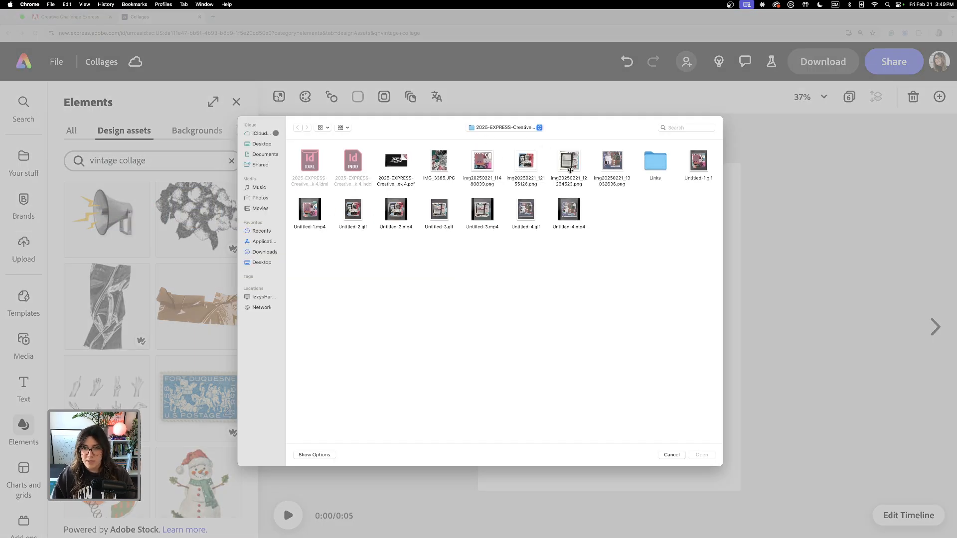
left_click(614, 162)
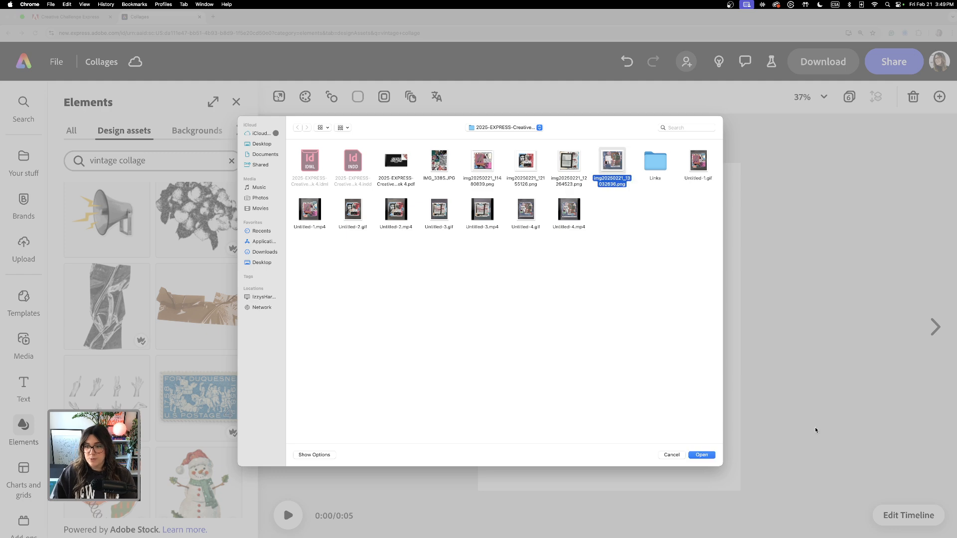
left_click(703, 454)
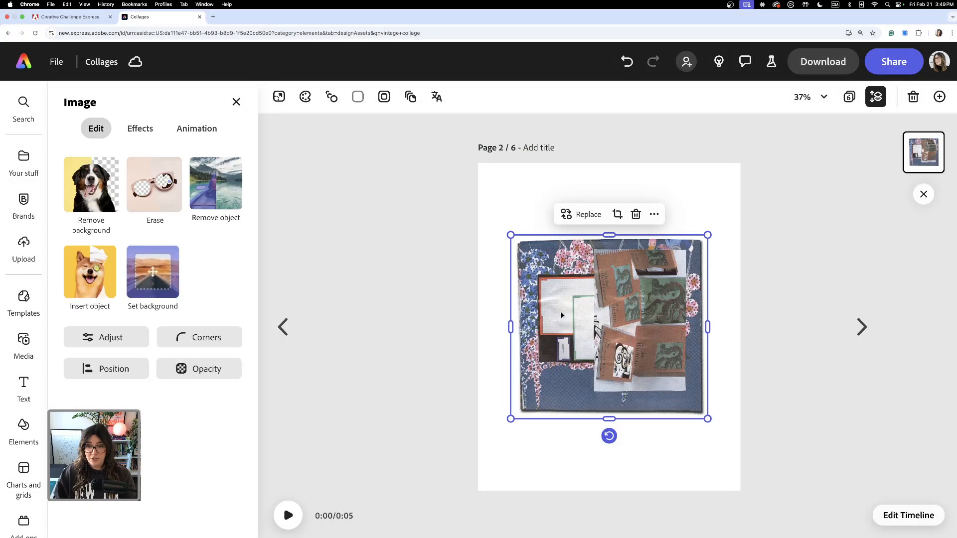
Step: Enlarge the scanned collage to nearly the full page width and center it on the page
left_click_drag(509, 234, 485, 211)
left_click_drag(649, 345, 658, 347)
left_click_drag(716, 421, 728, 432)
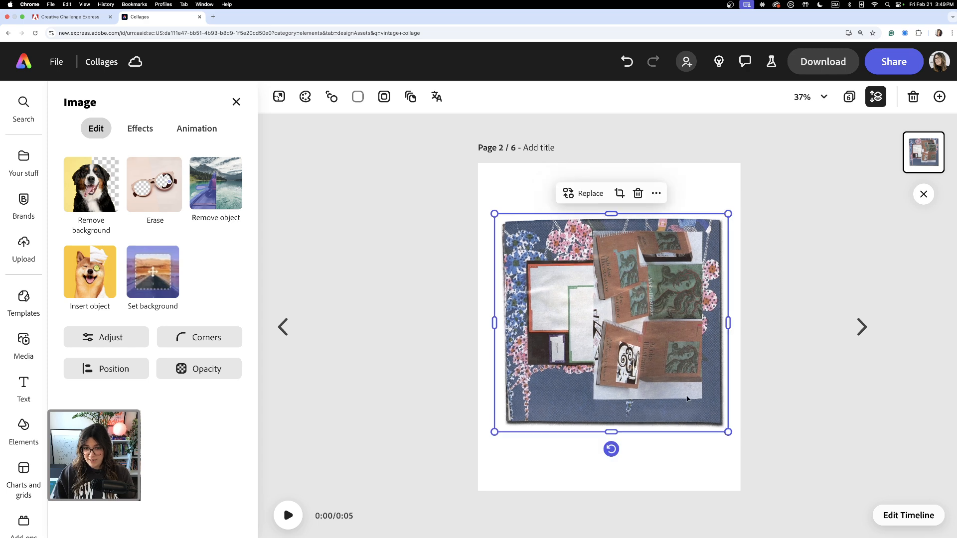
left_click_drag(686, 394, 682, 398)
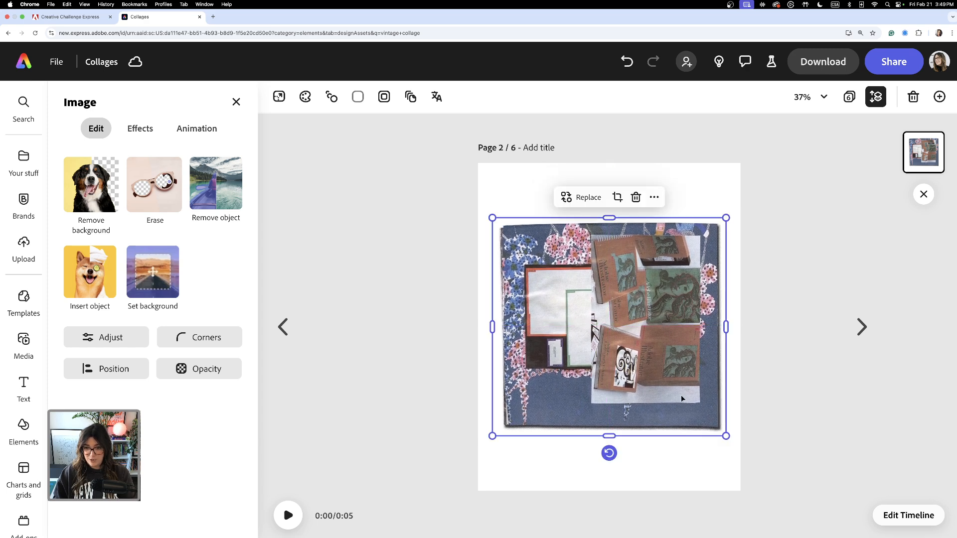
key("super+equal")
key("super+equal")
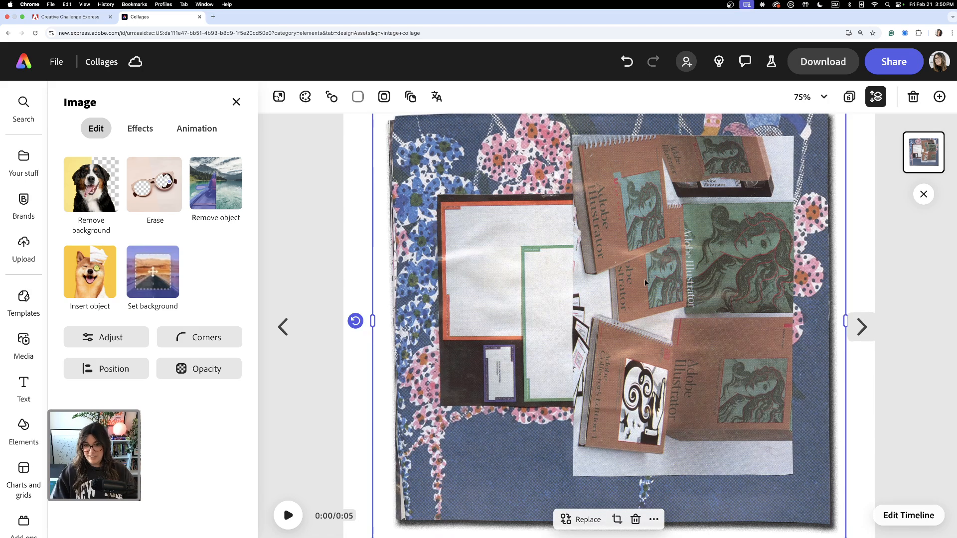
key("super+minus")
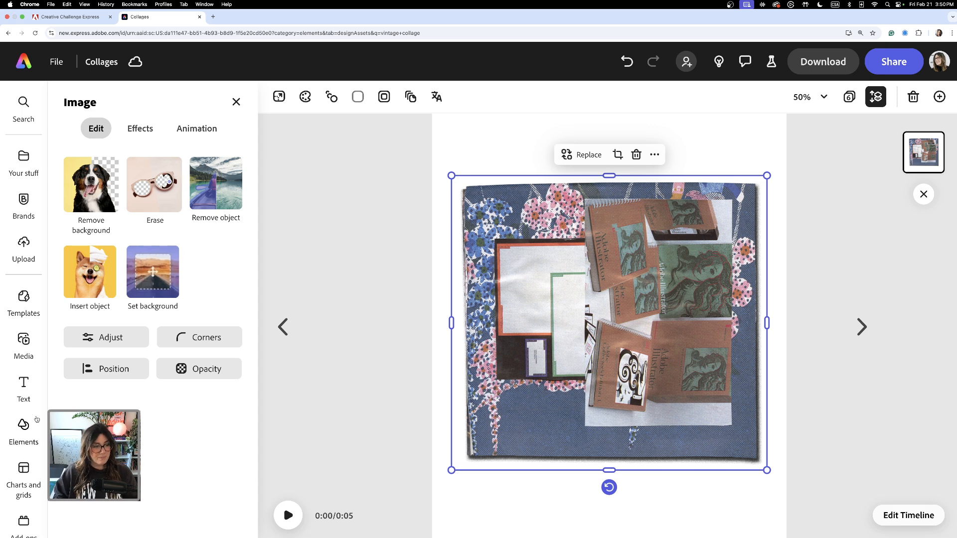
Step: Search the design assets for "vintage people"
left_click(23, 432)
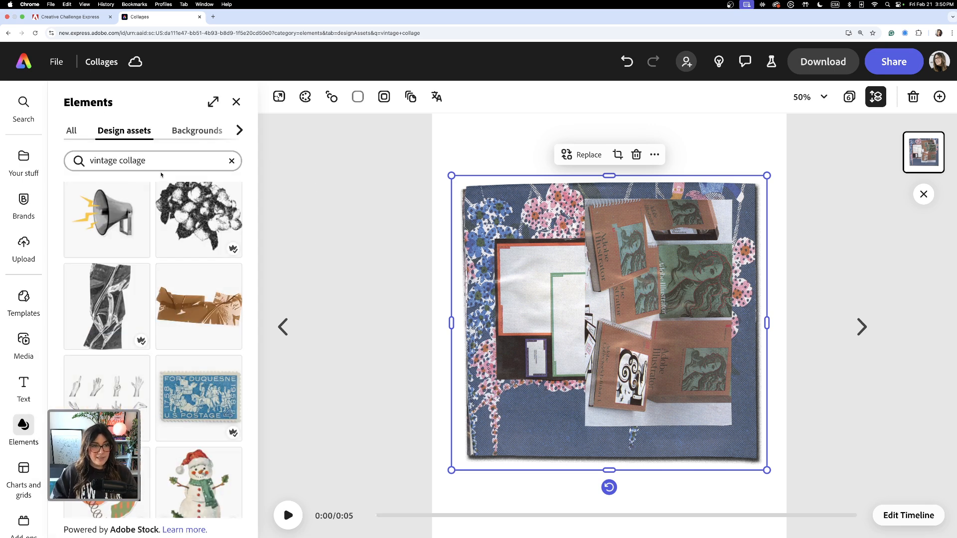
left_click(140, 160)
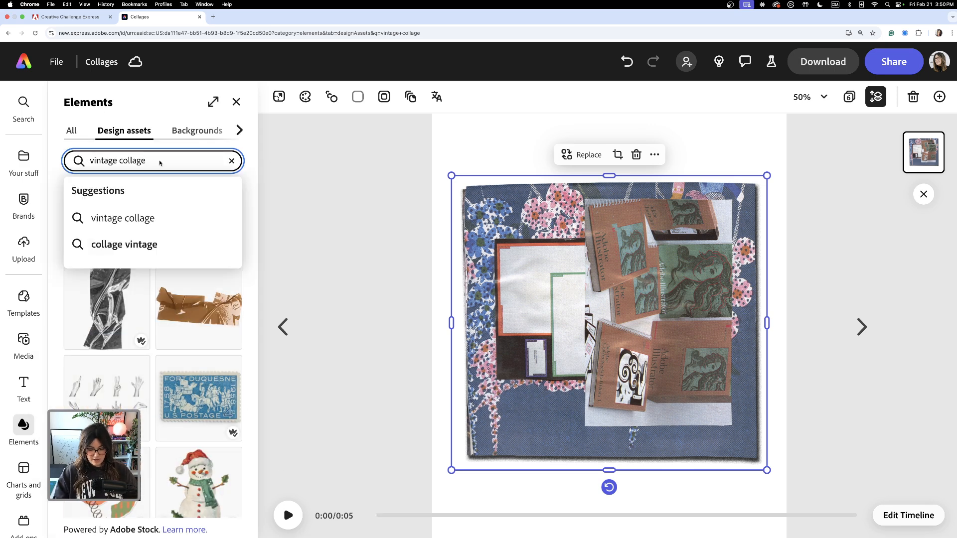
key("BackSpace")
key("BackSpace")
key("BackSpace")
key("BackSpace")
key("BackSpace")
key("BackSpace")
key("BackSpace")
type("peop")
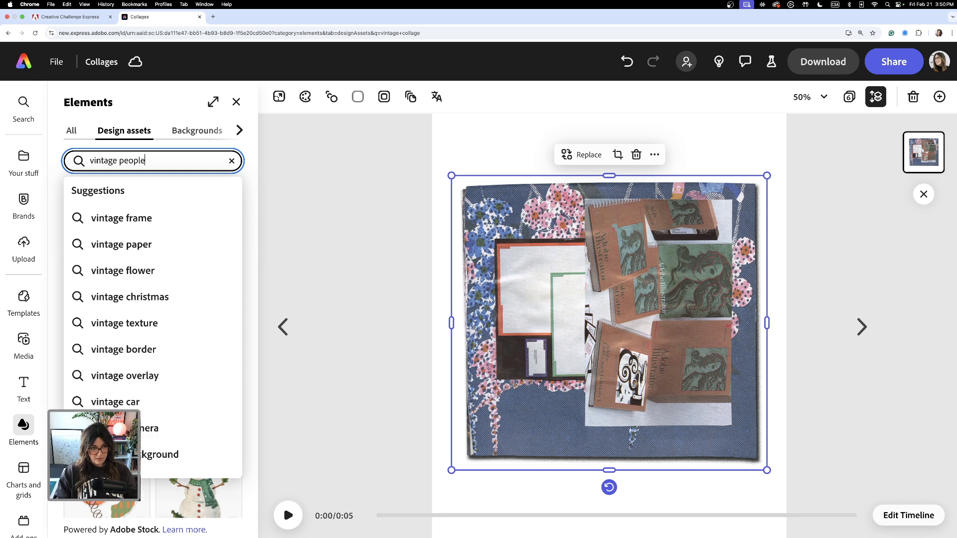
key("Return")
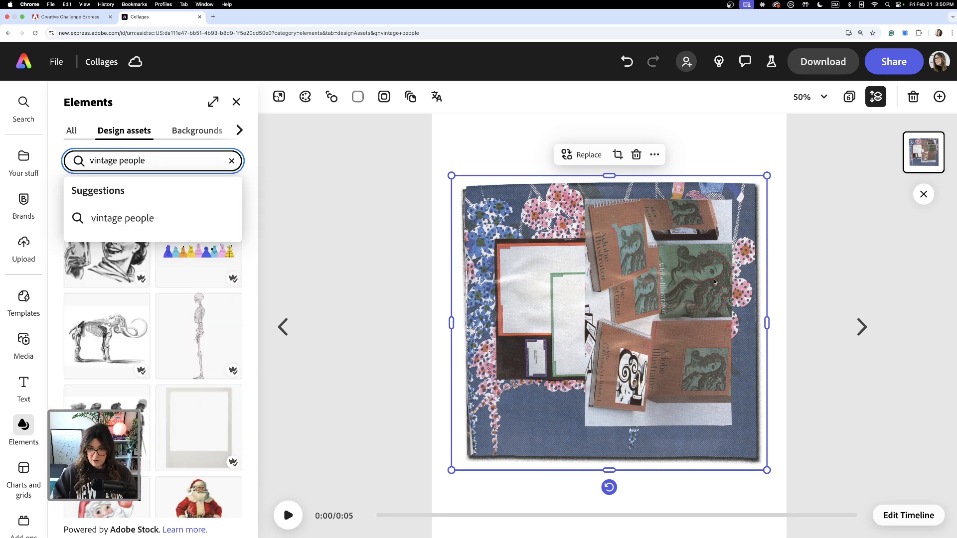
left_click(345, 289)
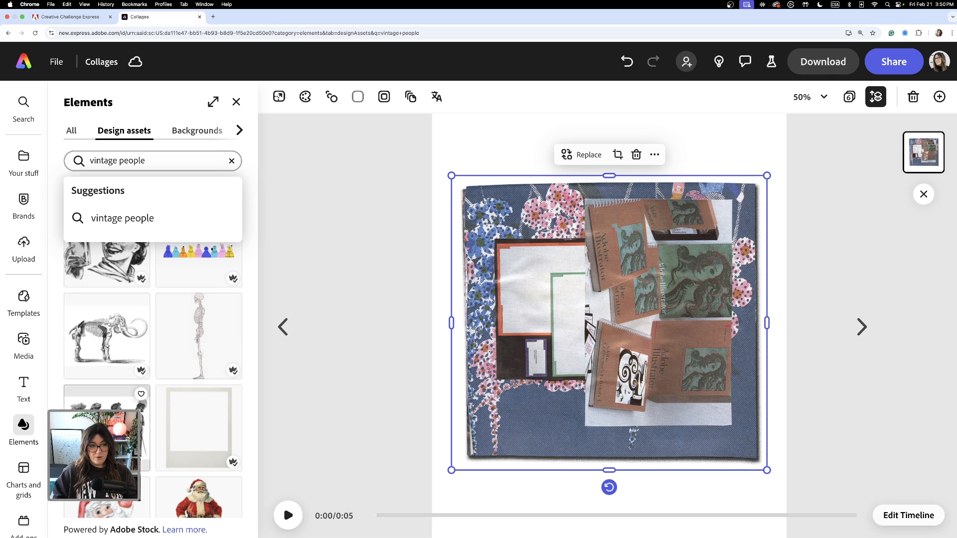
Step: Insert the illustration of four women in long dresses and enlarge it over the middle of the collage
left_click(107, 428)
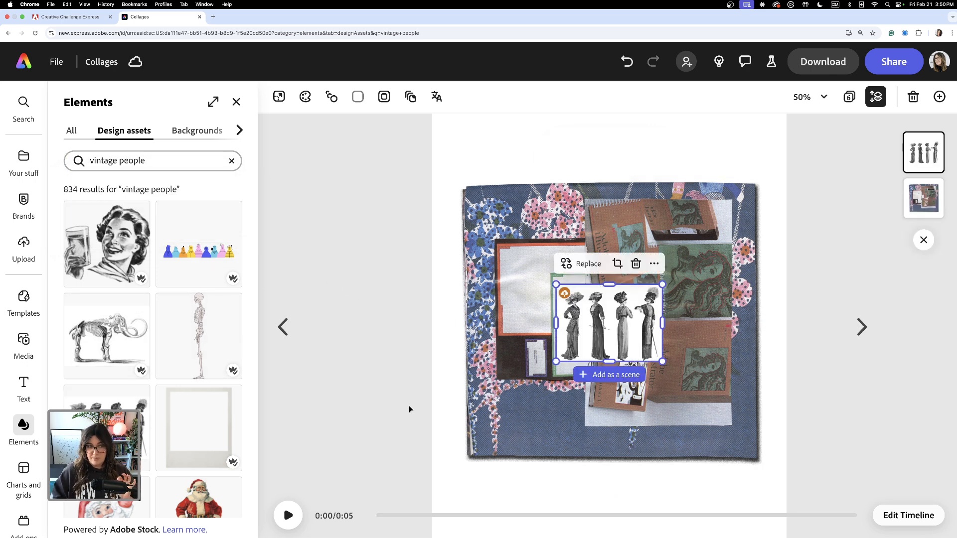
left_click(596, 320)
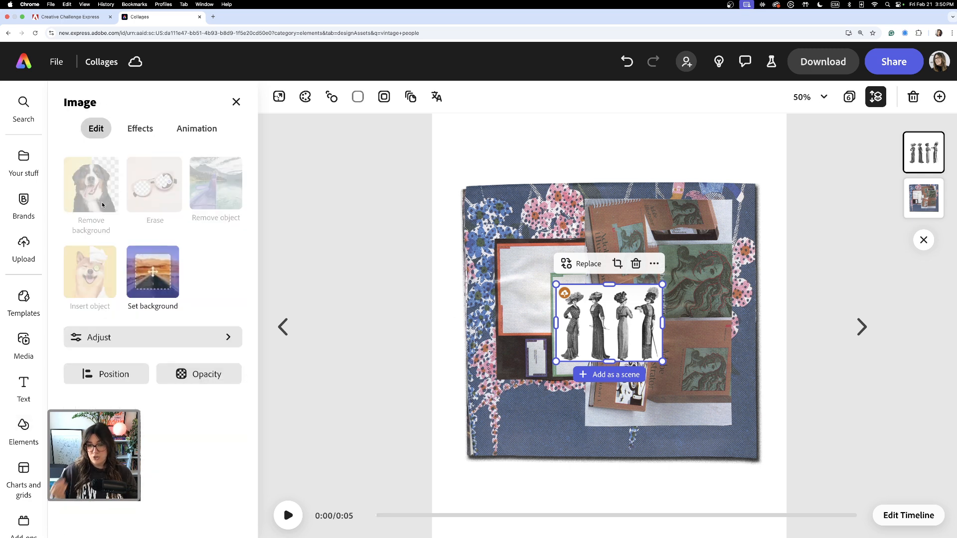
left_click_drag(663, 285, 751, 220)
left_click_drag(714, 275, 669, 301)
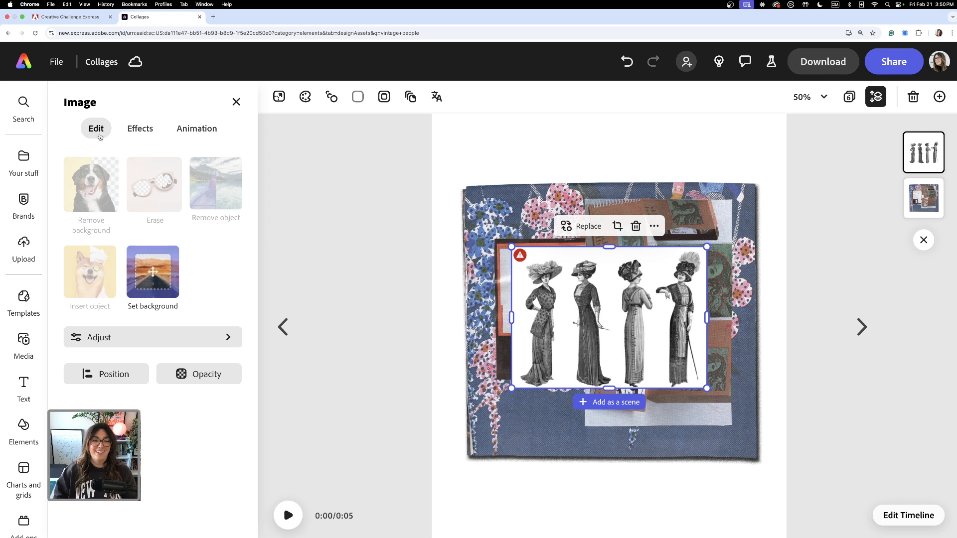
Step: Set the women illustration's blend mode to Multiply at 100% opacity
left_click(199, 374)
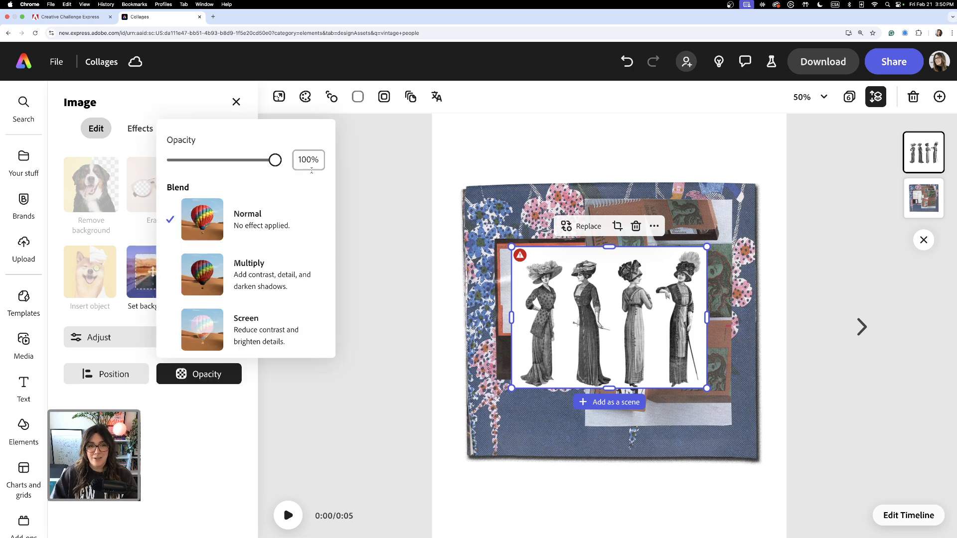
left_click(246, 277)
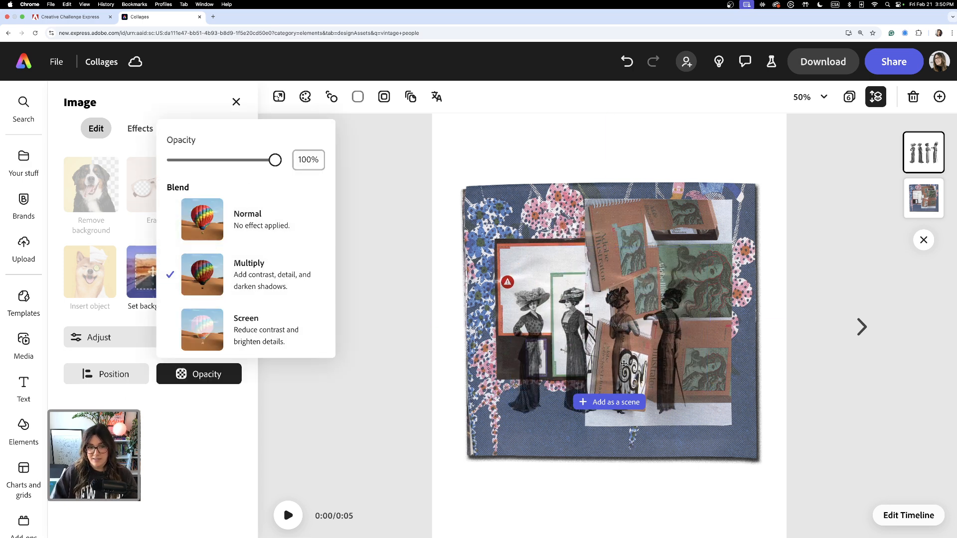
left_click(338, 274)
Step: Set the women illustration's contrast to 49, highlights to -11 and the color adjustment after Saturation to 0
left_click(135, 338)
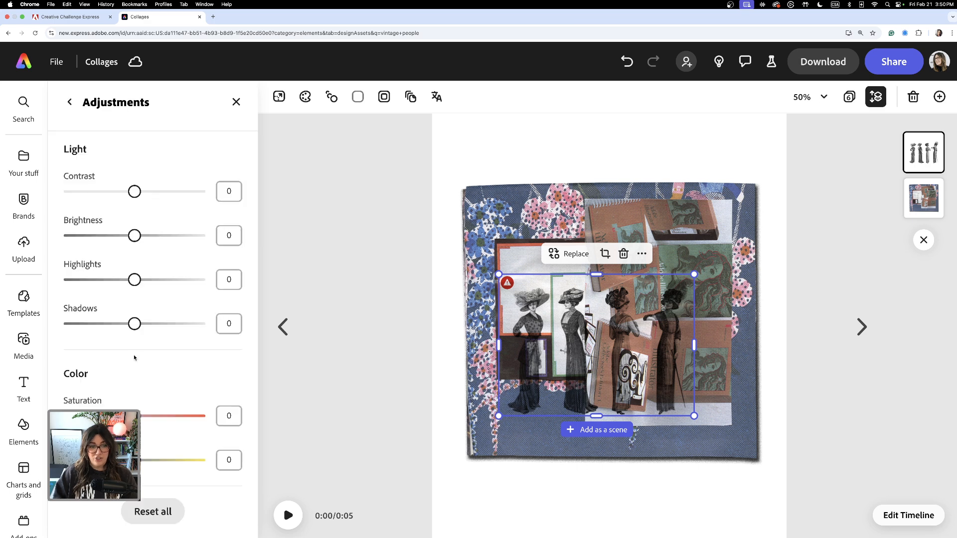
left_click_drag(134, 192, 170, 195)
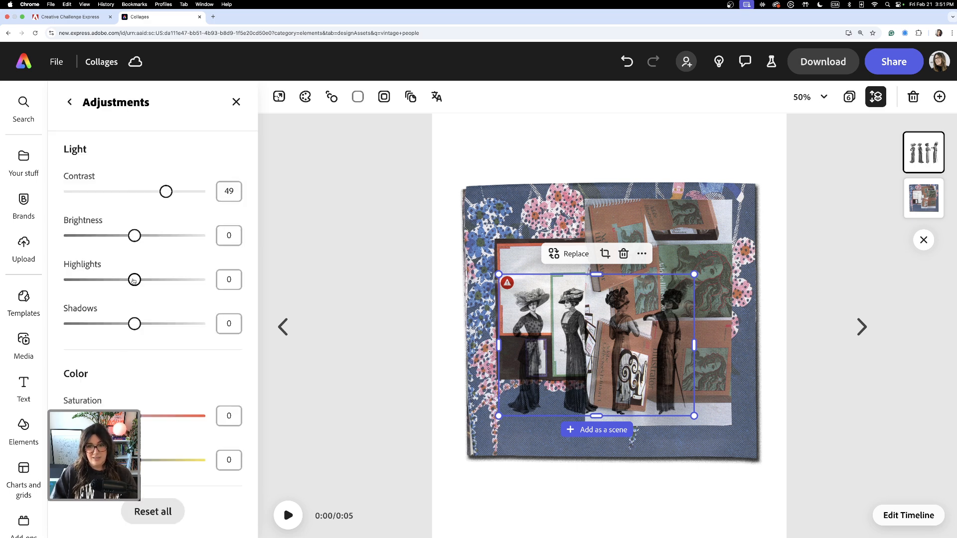
left_click_drag(135, 280, 127, 280)
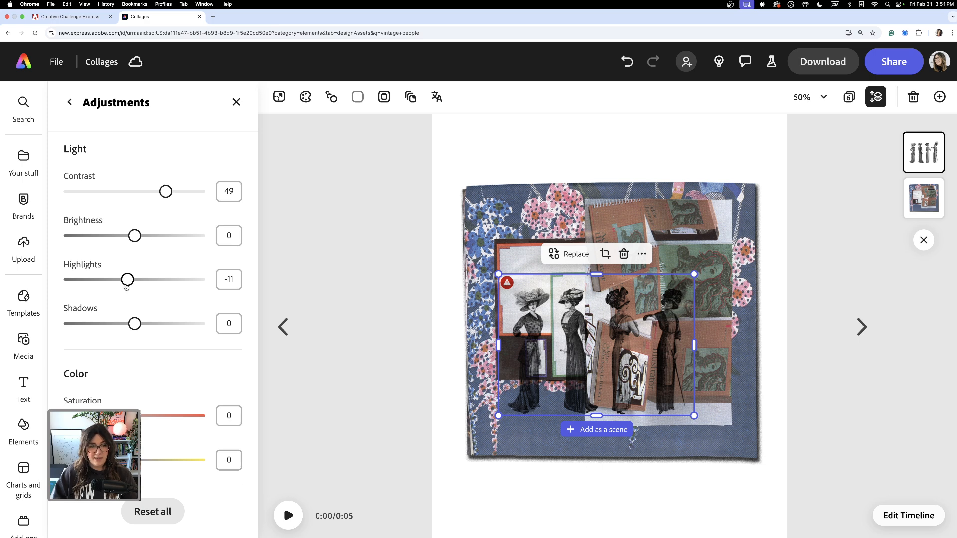
mouse_move(134, 460)
left_mouse_down()
mouse_move(169, 461)
mouse_move(139, 461)
left_mouse_up()
left_click(218, 460)
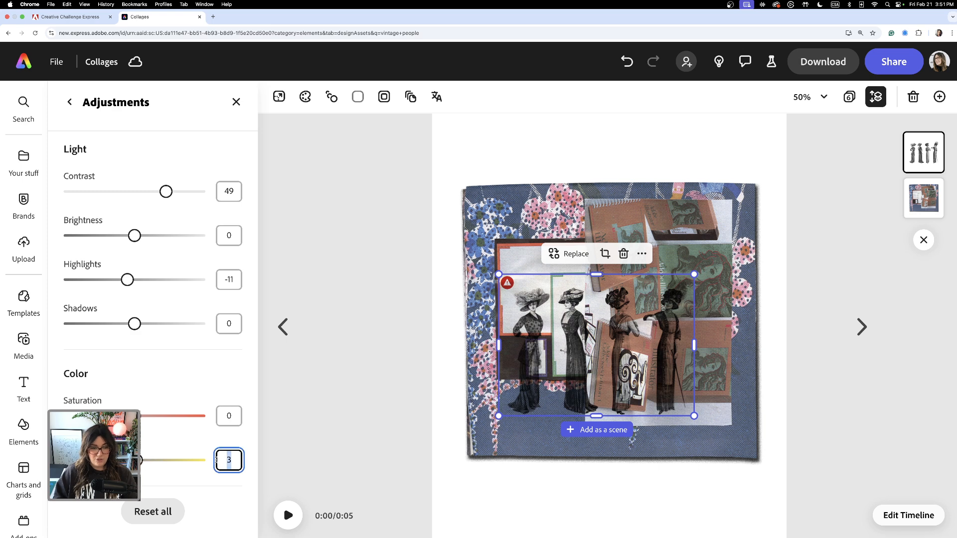
type("0")
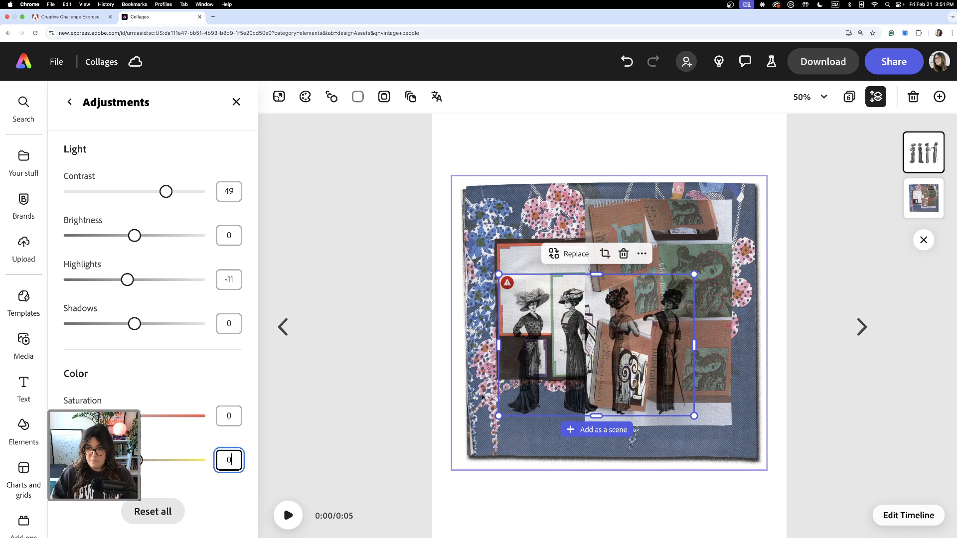
Step: Shrink the women illustration and position it over the orange-framed white sheet in the scanned collage
left_click(410, 274)
left_click(692, 276)
left_click_drag(694, 275, 579, 358)
left_click_drag(564, 398, 574, 288)
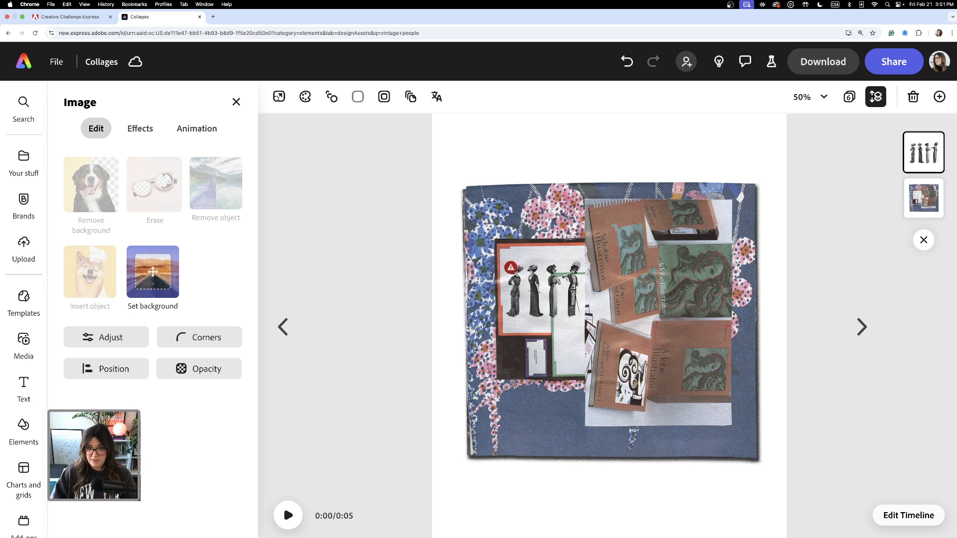
left_click(479, 344)
left_click(515, 308)
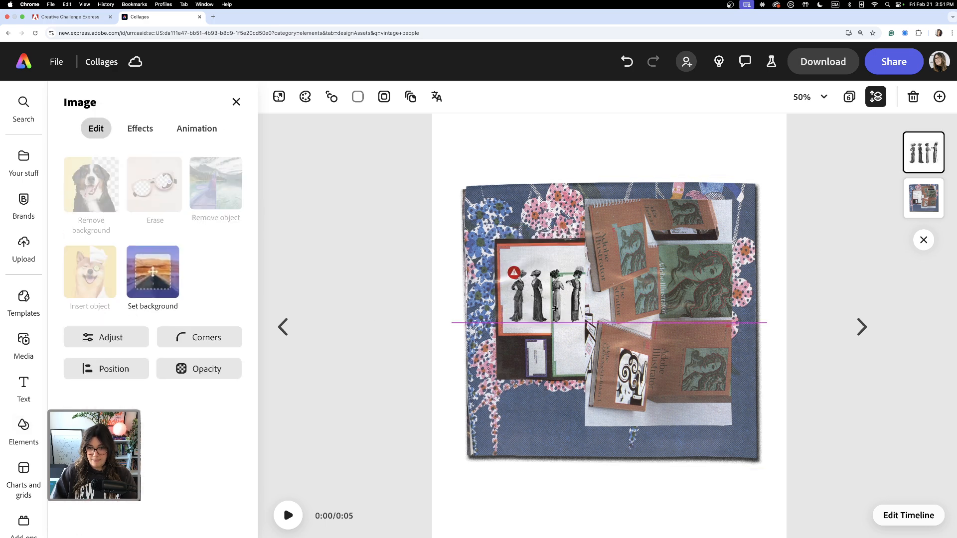
Step: Apply the Wiggle loop animation to the women illustration
left_click(197, 128)
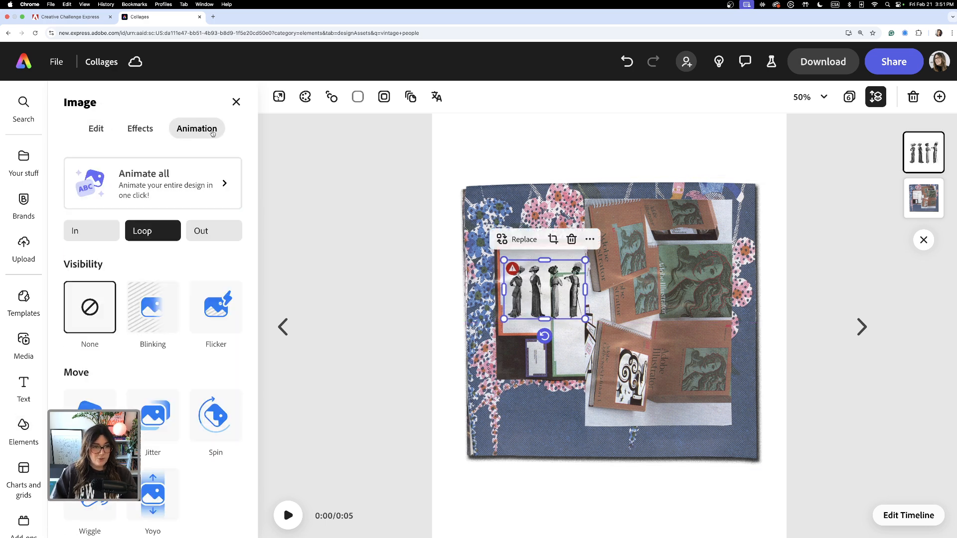
scroll(164, 372, "down", 4)
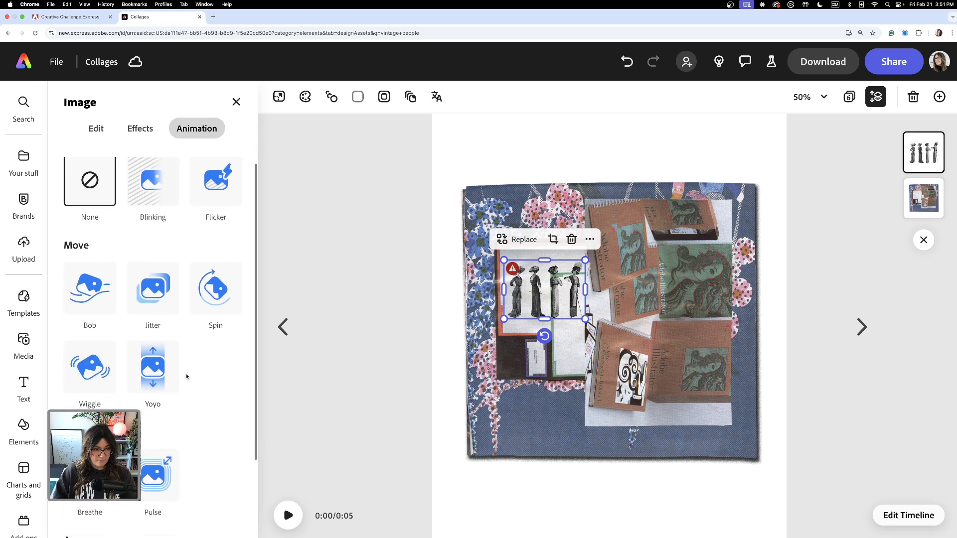
left_click(106, 361)
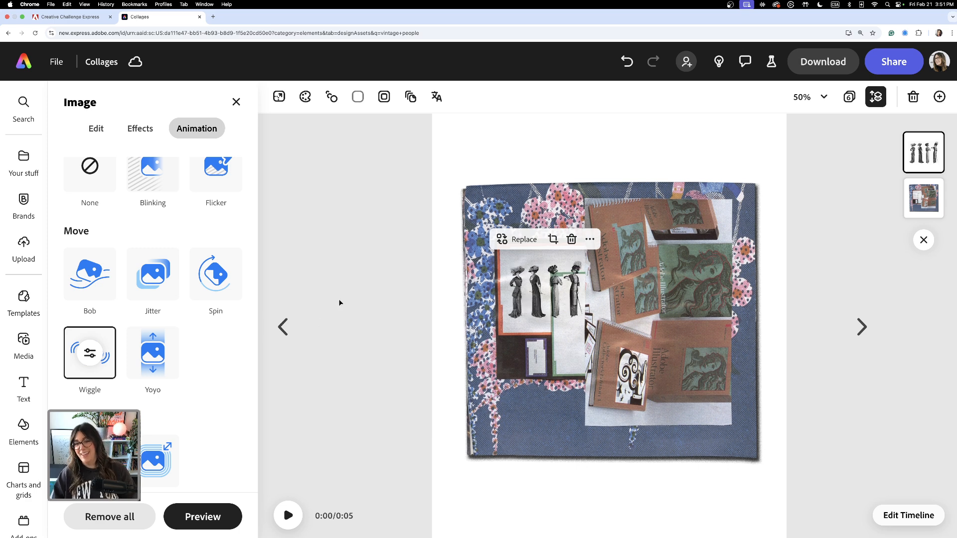
Step: Search the design assets for "vintage octopus"
left_click(23, 426)
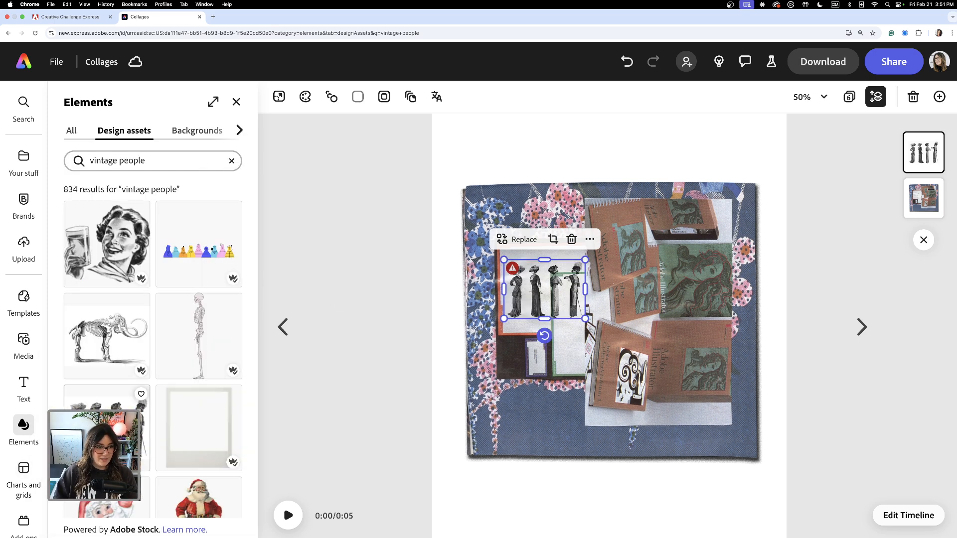
scroll(101, 343, "down", 2)
scroll(100, 343, "up", 2)
scroll(100, 343, "down", 4)
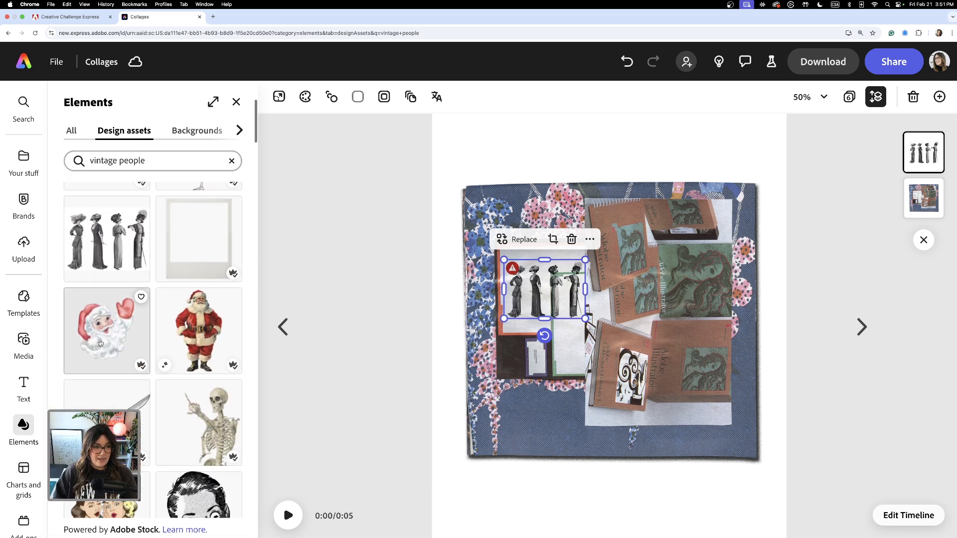
scroll(101, 343, "up", 3)
left_click(149, 163)
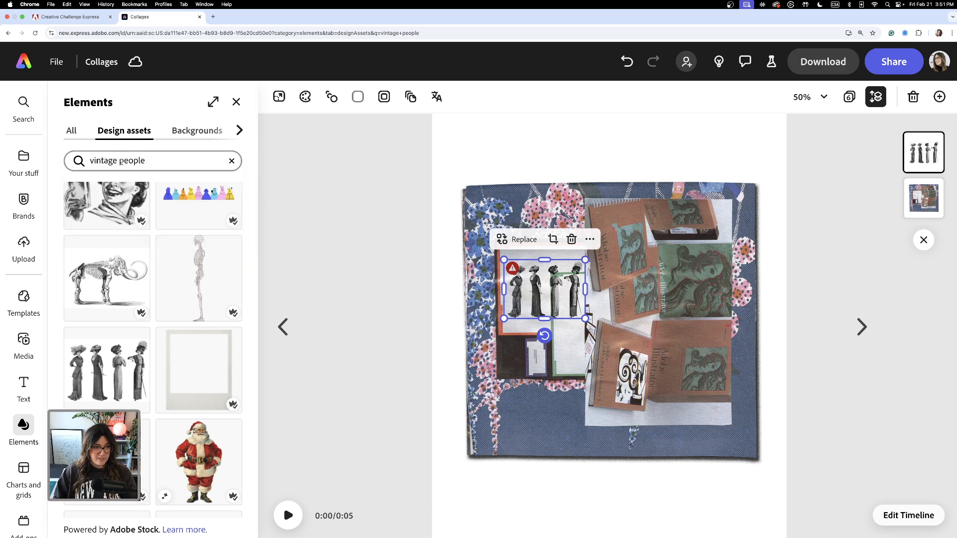
left_click_drag(89, 162, 120, 162)
left_click(146, 161)
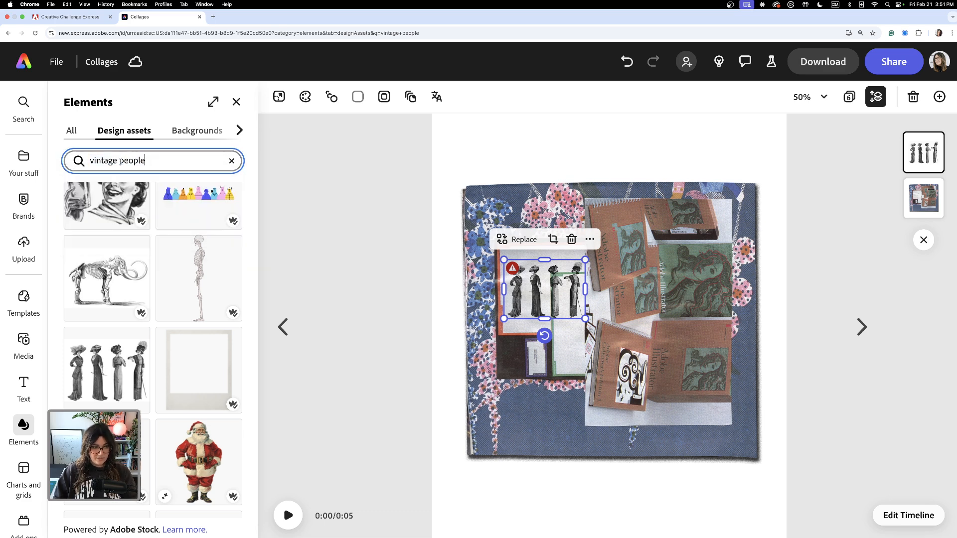
double_click(146, 161)
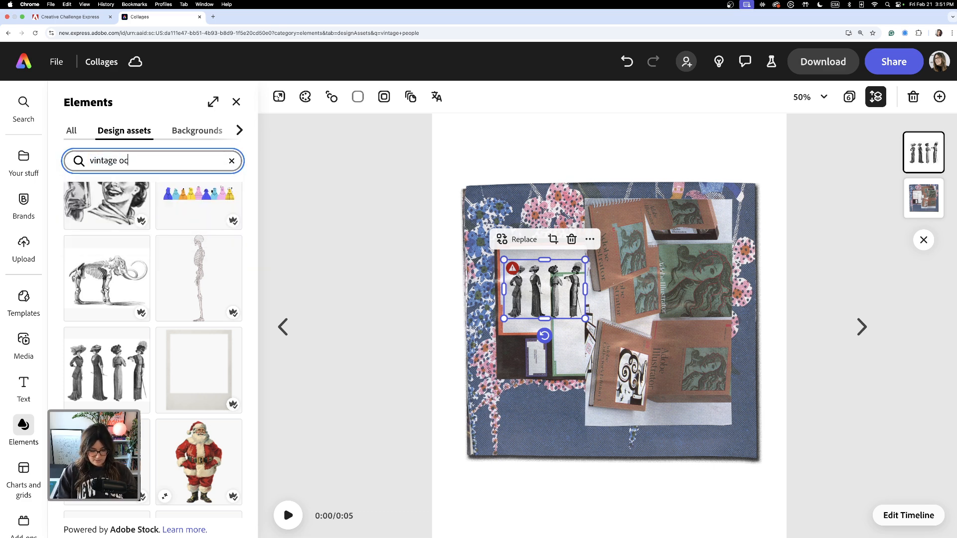
key("Return")
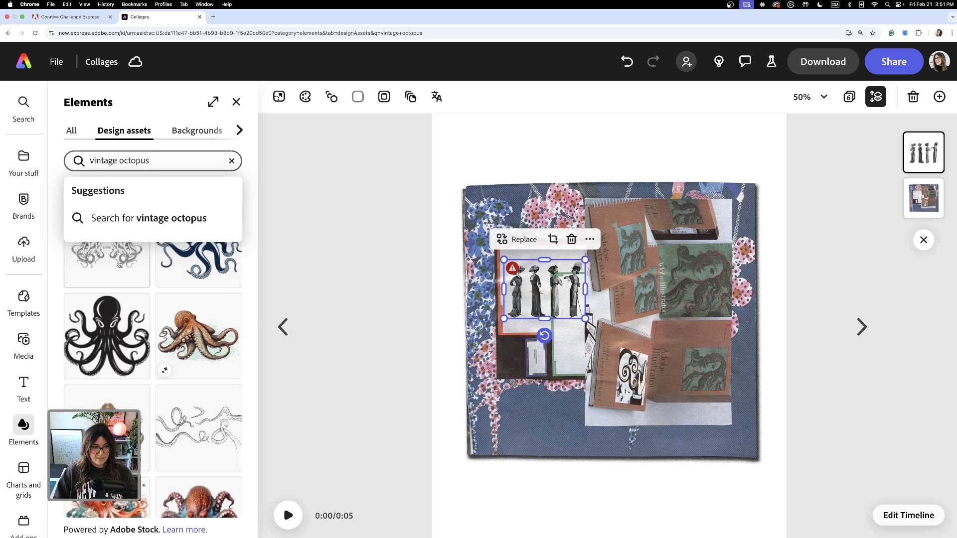
Step: Insert the black-and-white illustration of two mirrored octopuses and place it over the upper Adobe Illustrator notebooks in the collage
left_click(107, 264)
left_click_drag(620, 320, 675, 271)
scroll(686, 282, "up", 3)
scroll(686, 282, "up", 3)
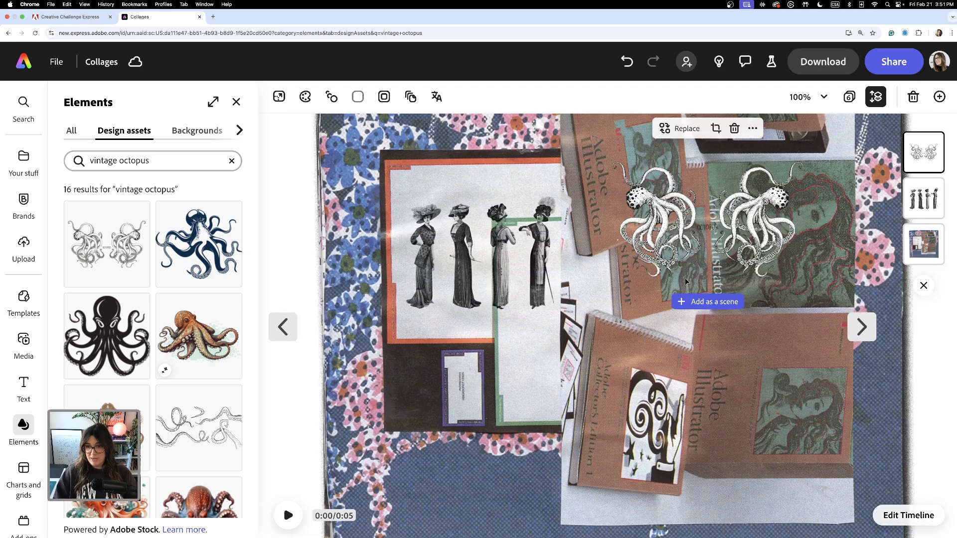
scroll(686, 239, "right", 2)
left_click_drag(666, 261, 649, 248)
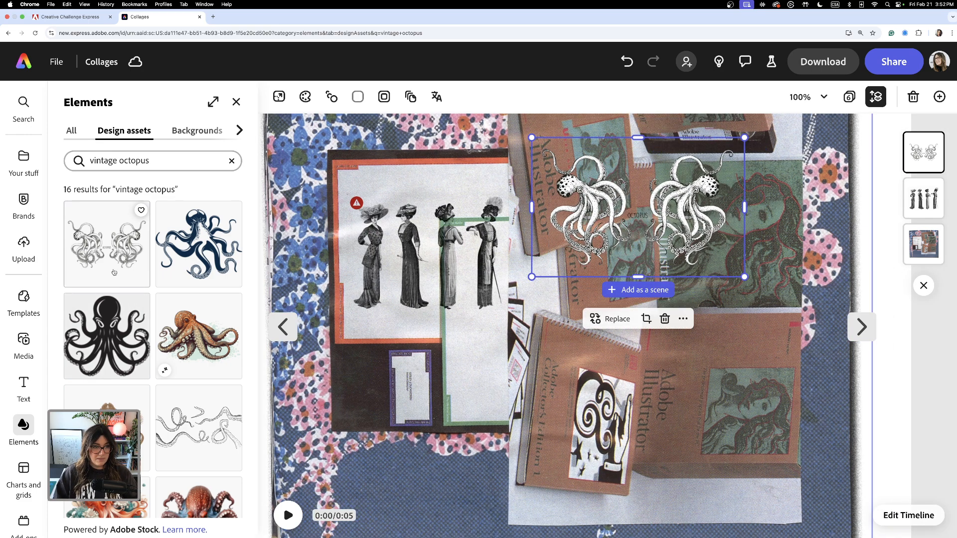
Step: Apply a custom Duotone effect to the octopus pair, sampling the shadow color from the green book cover
left_click(680, 226)
left_click(680, 225)
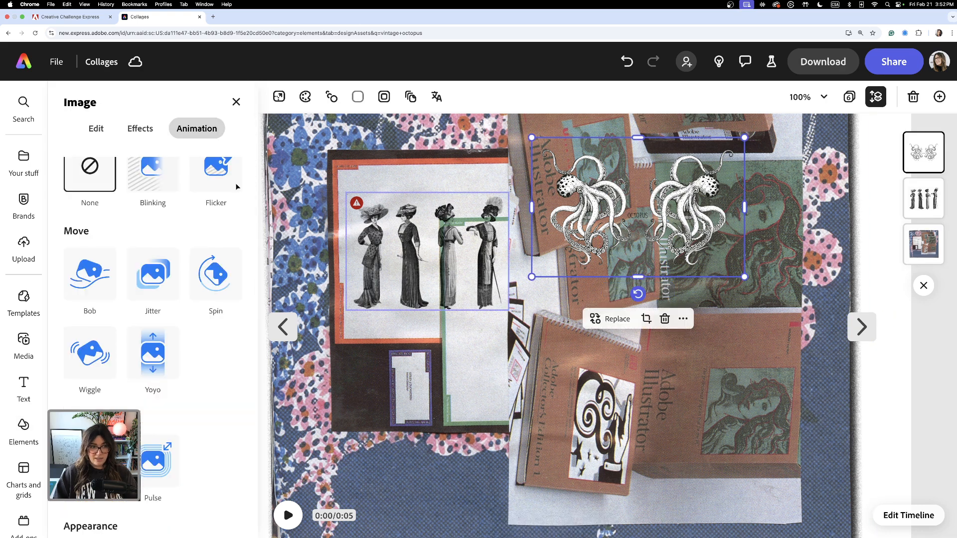
left_click(142, 134)
scroll(185, 326, "up", 3)
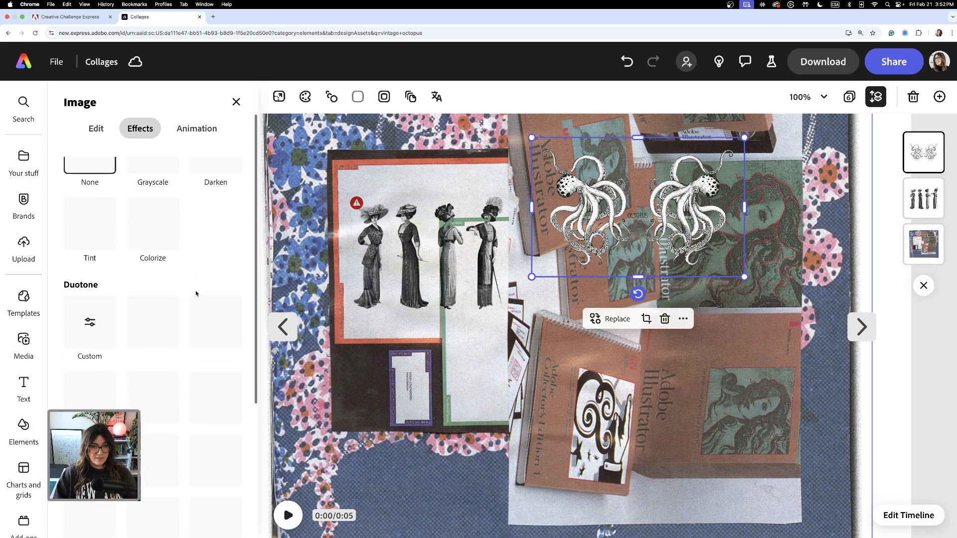
left_click_drag(697, 212, 695, 226)
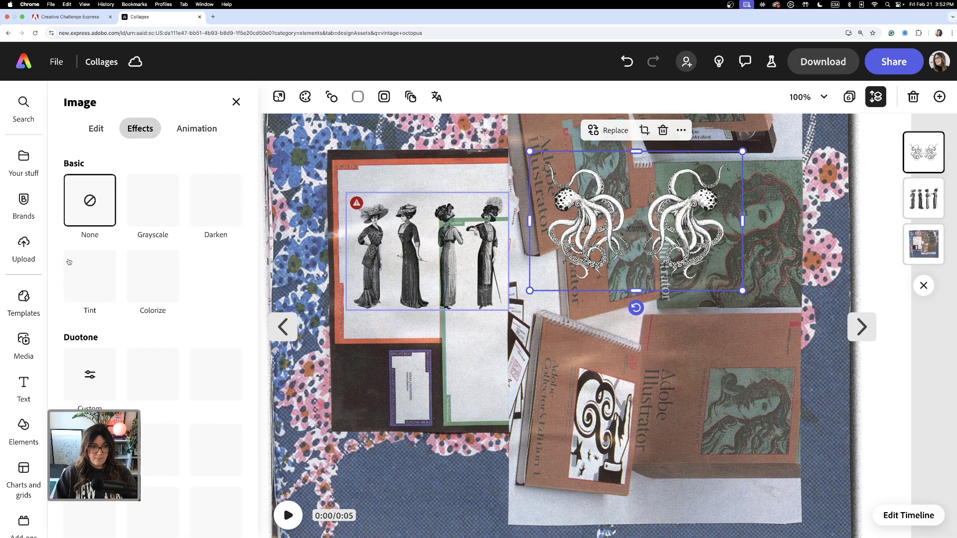
left_click(91, 377)
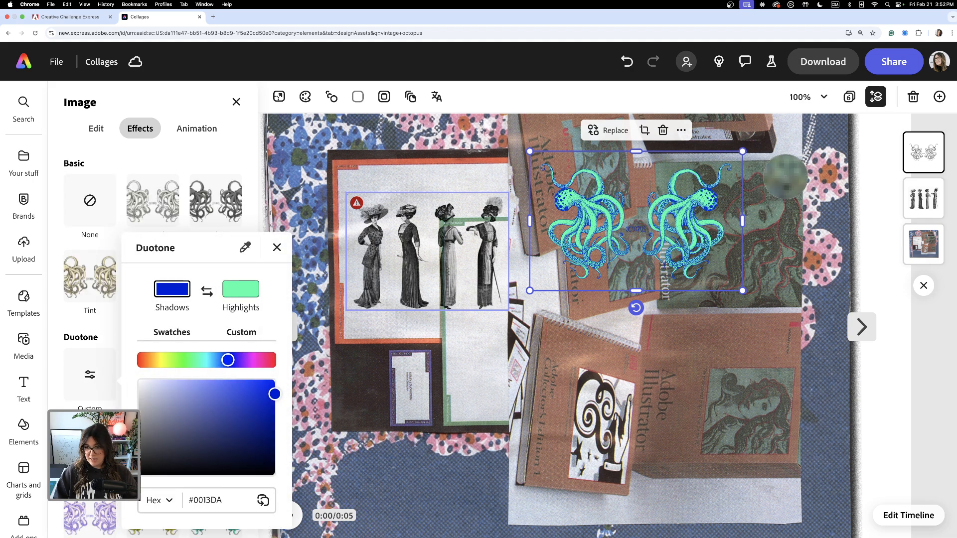
left_click(786, 178)
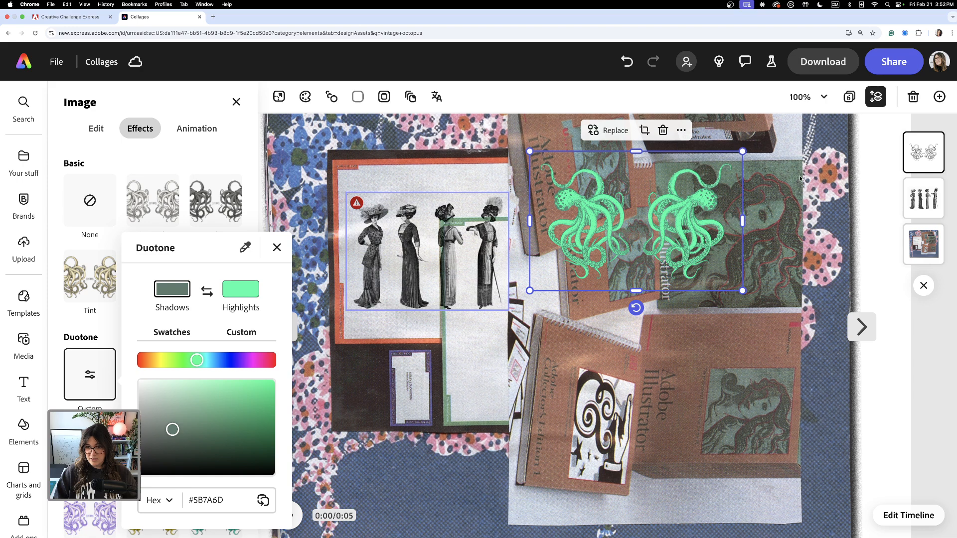
Step: Set the octopus pair's duotone highlights to dark blue #134154 and its shadows to green #3BCC8F
left_click(237, 307)
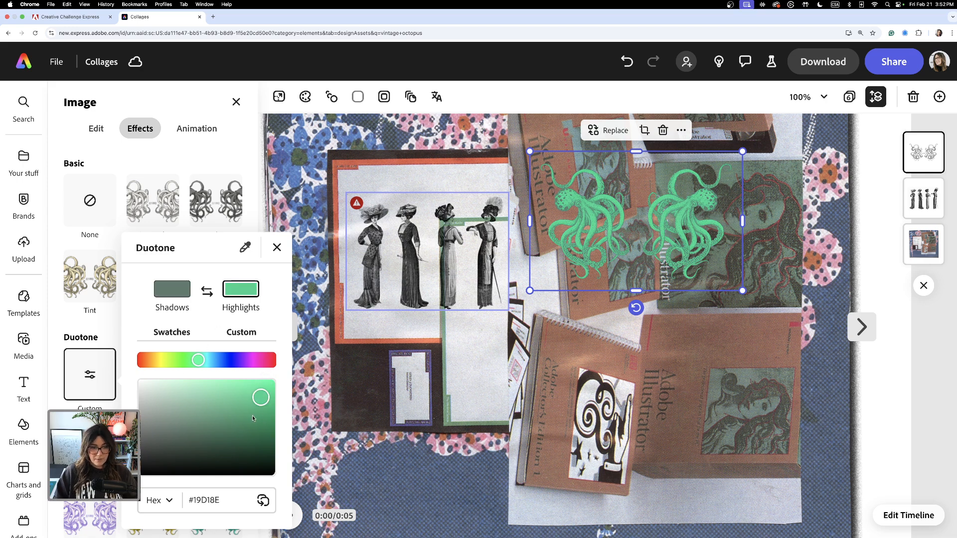
mouse_move(251, 444)
left_mouse_down()
mouse_move(229, 476)
mouse_move(246, 445)
left_mouse_up()
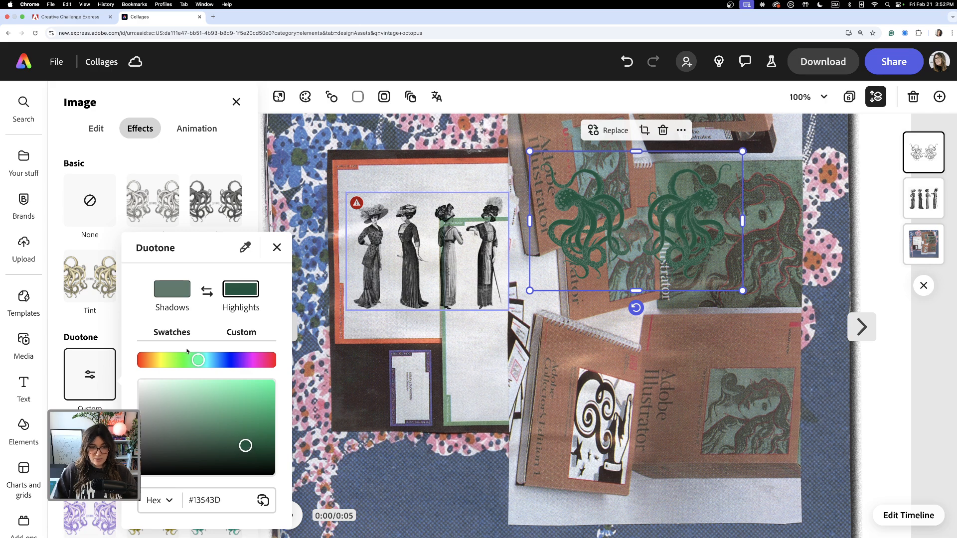
left_click_drag(200, 362, 214, 364)
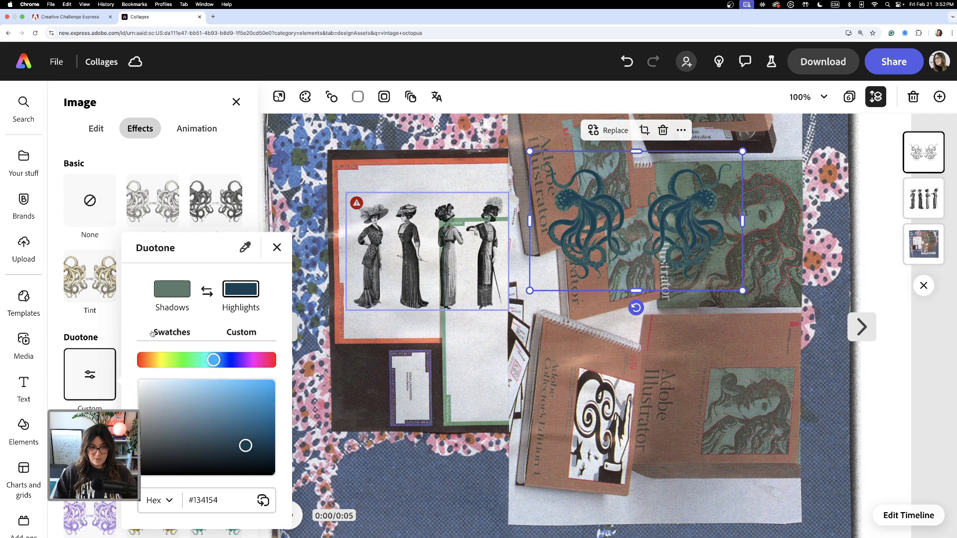
left_click(167, 291)
left_click_drag(178, 427, 220, 408)
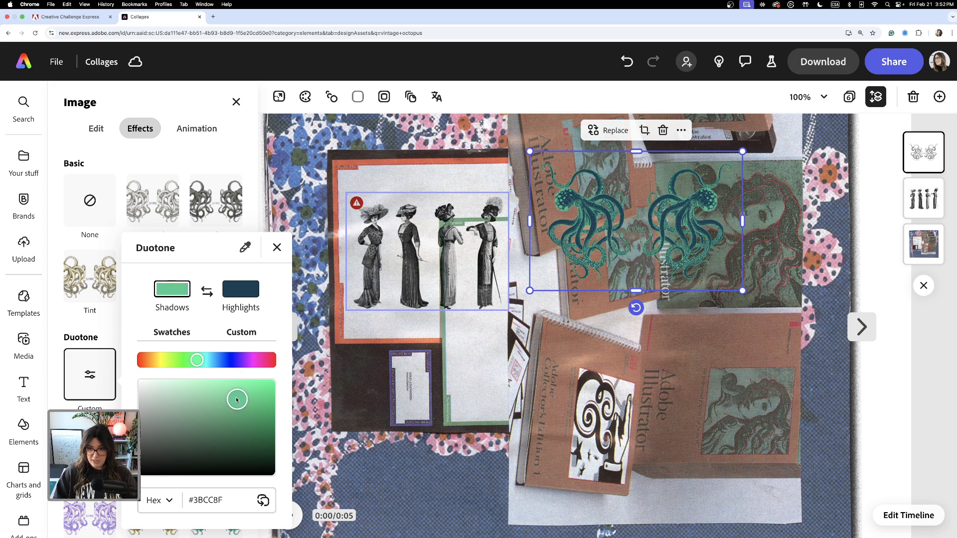
left_click(277, 248)
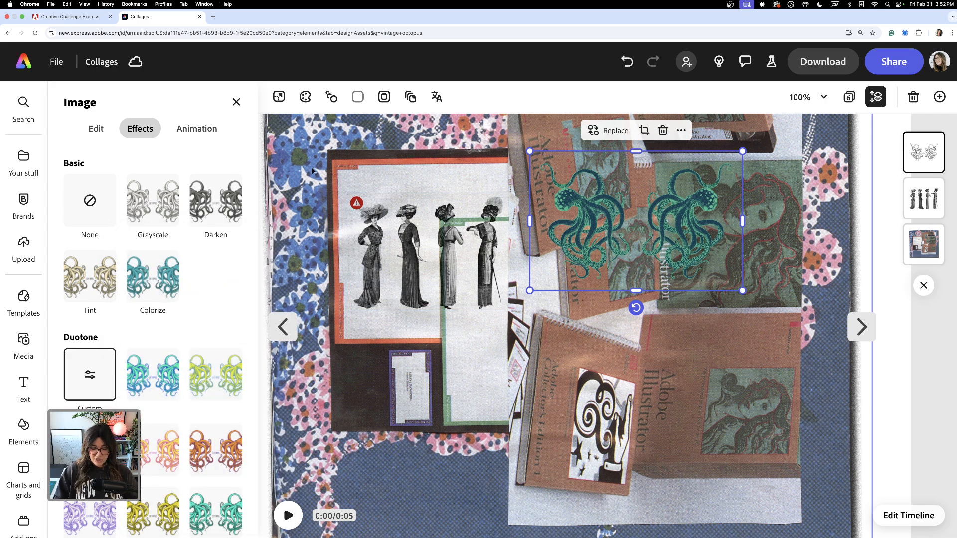
Step: Crop the octopus pair into two single-octopus copies and place the left-hand one, rotated clockwise, over the pink flowers and upper notebook corner
key("super+minus")
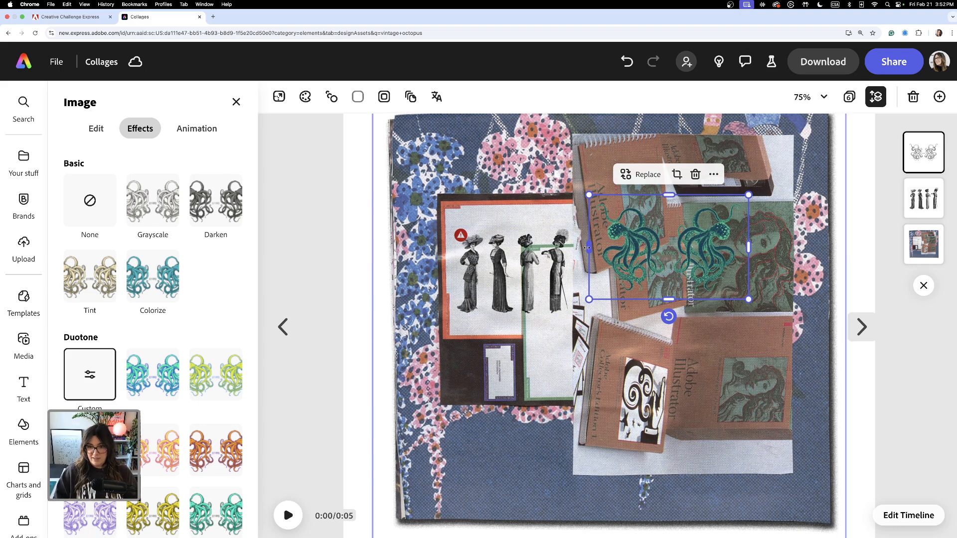
left_click_drag(589, 248, 480, 290)
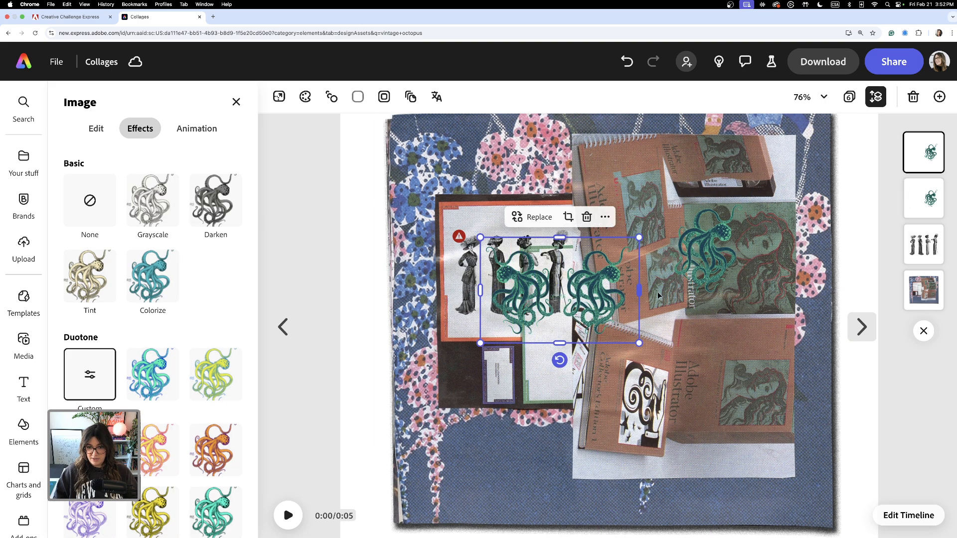
left_click_drag(635, 291, 568, 164)
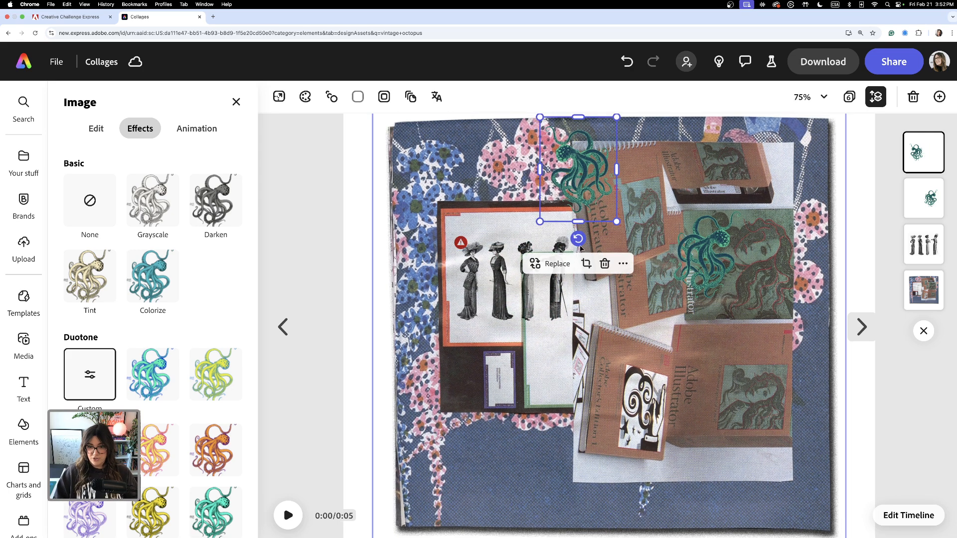
left_click_drag(578, 239, 513, 191)
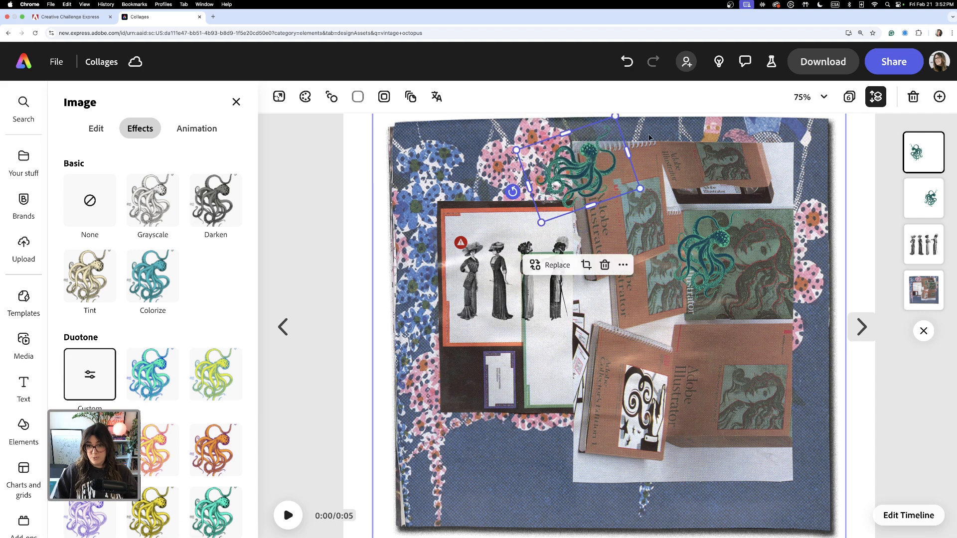
left_click_drag(589, 180, 584, 178)
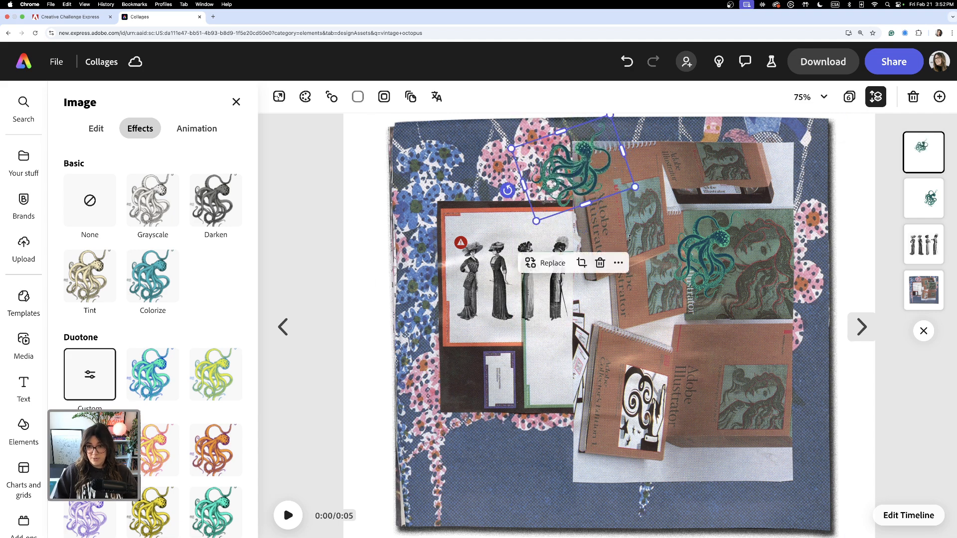
Step: Move the other octopus onto the right edge of the lower open notebook and set its blend mode to Screen
left_click_drag(702, 268, 778, 353)
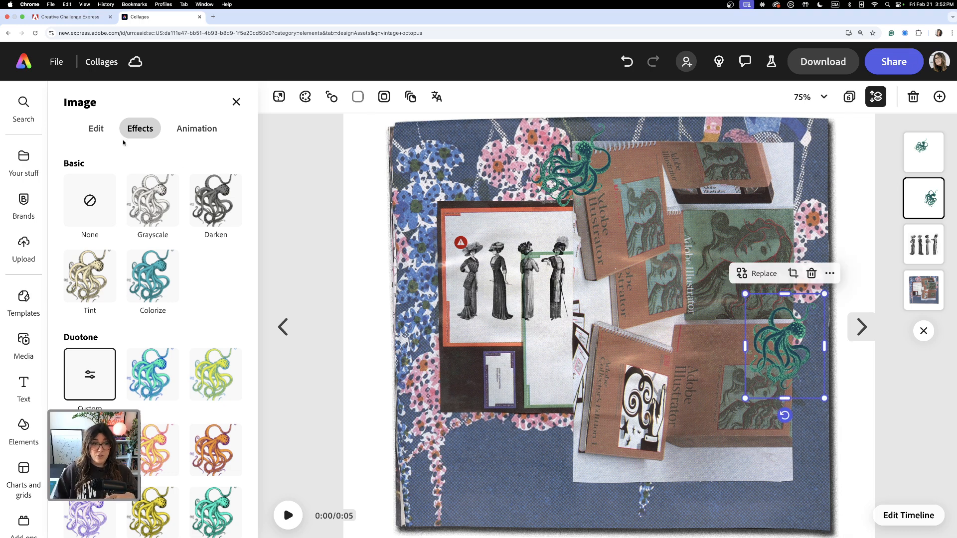
left_click(95, 128)
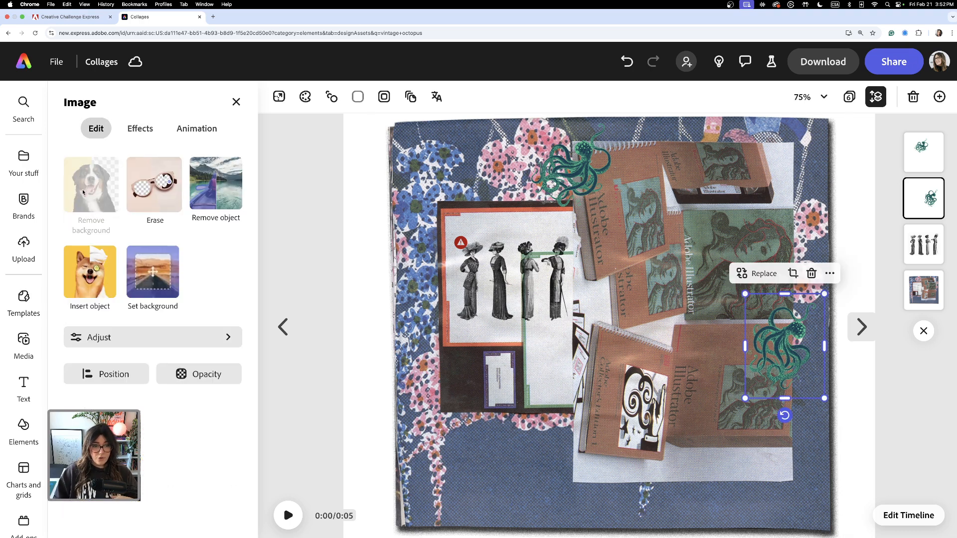
left_click(202, 374)
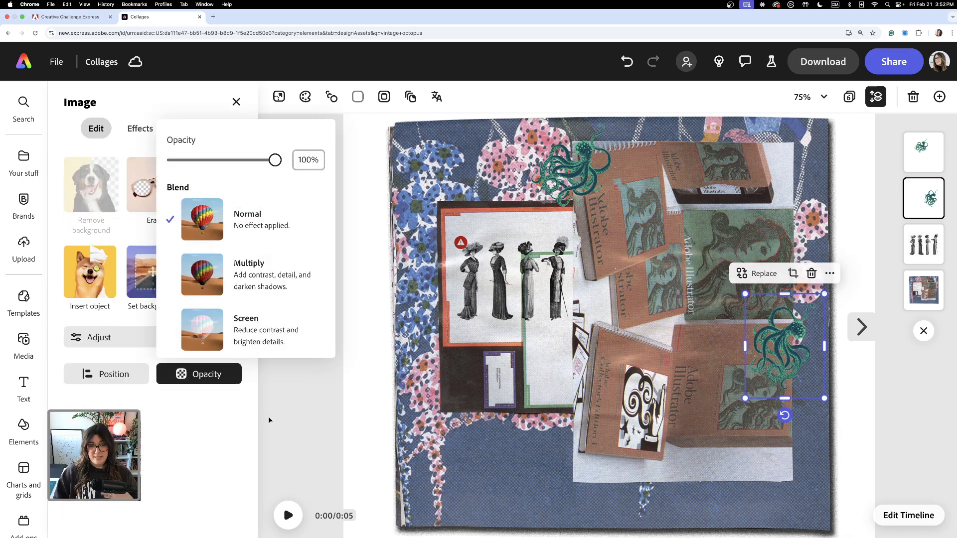
left_click(252, 288)
left_click(259, 336)
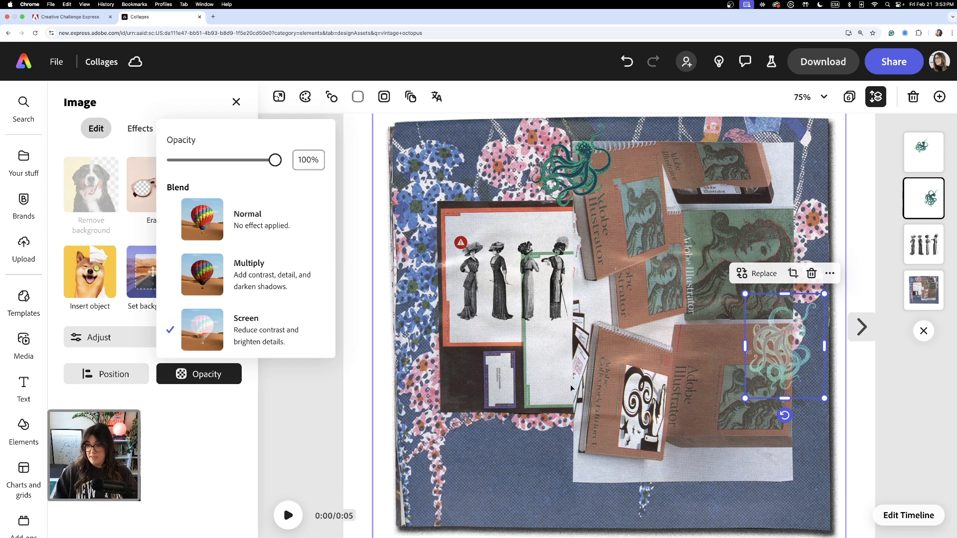
Step: Move the Screen-blended octopus to the lower-right corner of the scanned collage and rotate it counterclockwise
left_click_drag(785, 353, 779, 356)
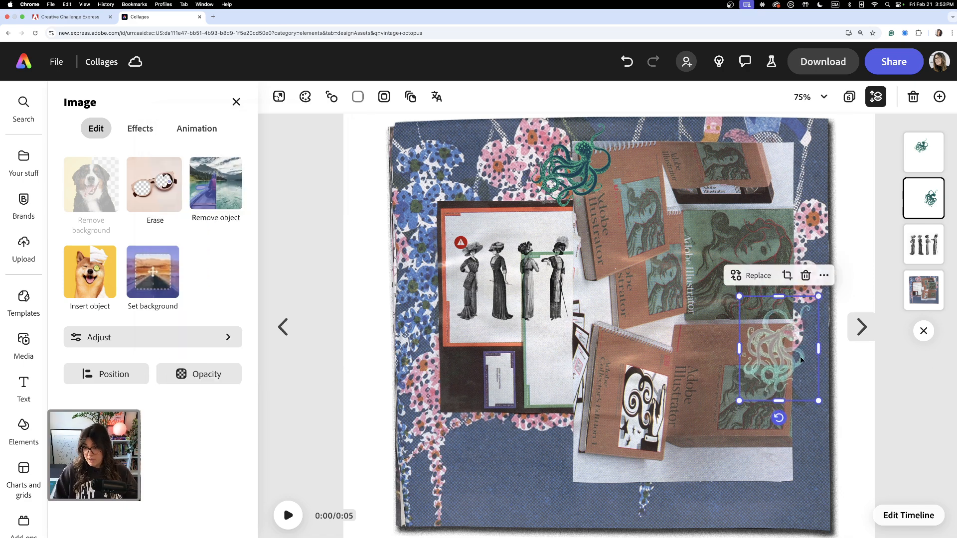
left_click_drag(801, 359, 789, 488)
key("super+equal")
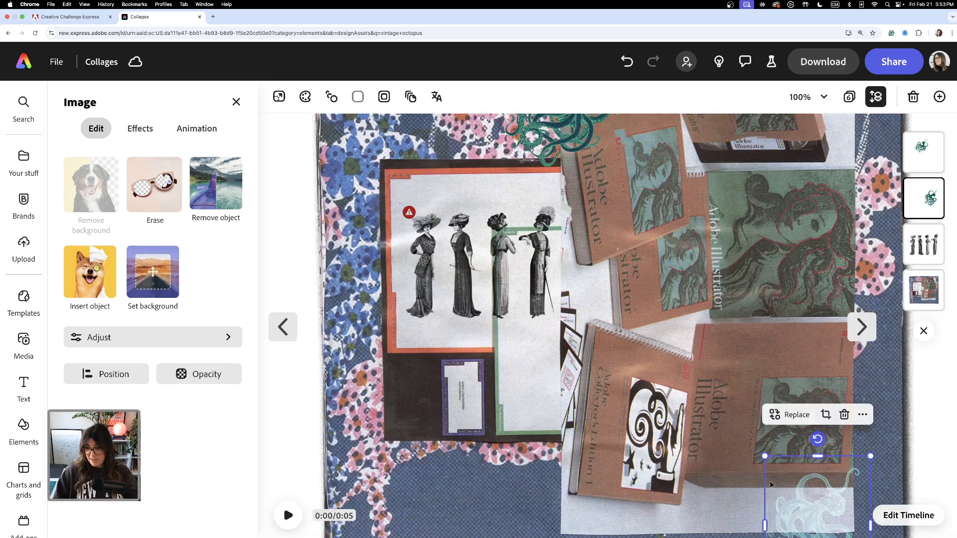
scroll(771, 485, "down", 5)
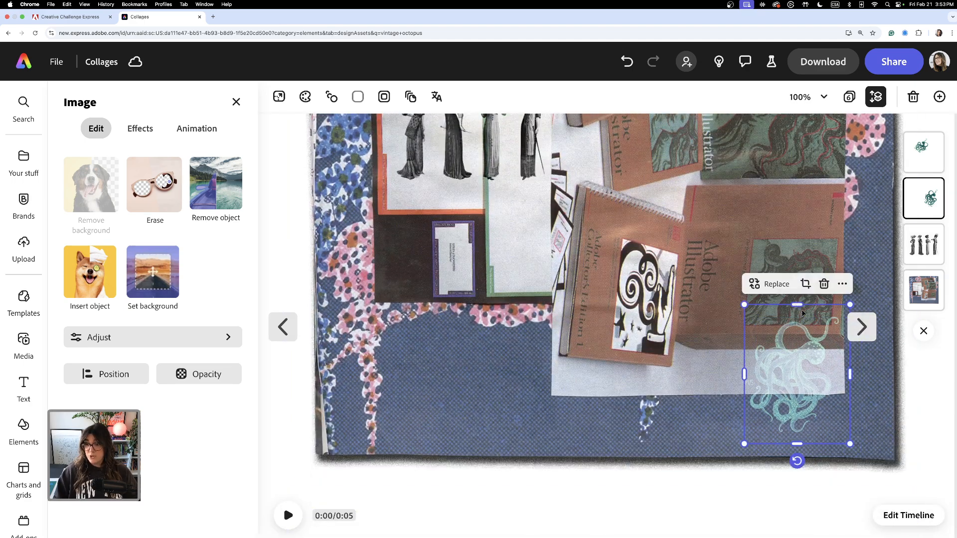
left_click_drag(797, 461, 867, 401)
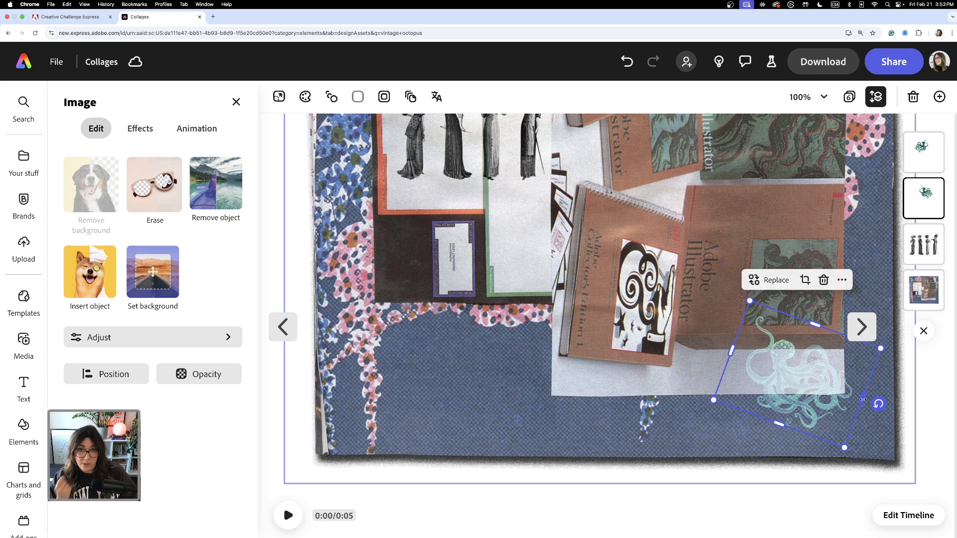
key("super+minus")
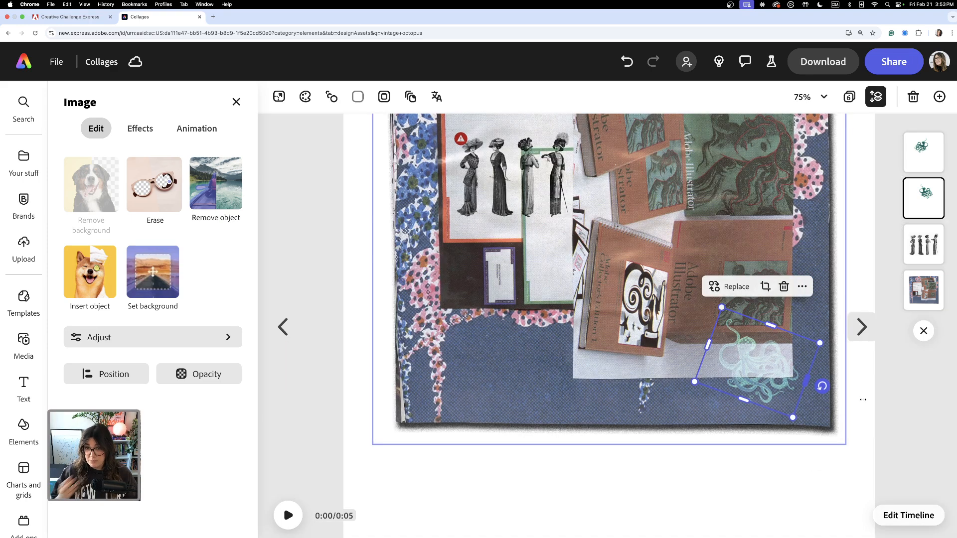
Step: Shift the green octopus by the pink flowers slightly down onto the notebook corner and delete the Screen-blended octopus from the collage's lower-right corner
scroll(672, 339, "up", 1)
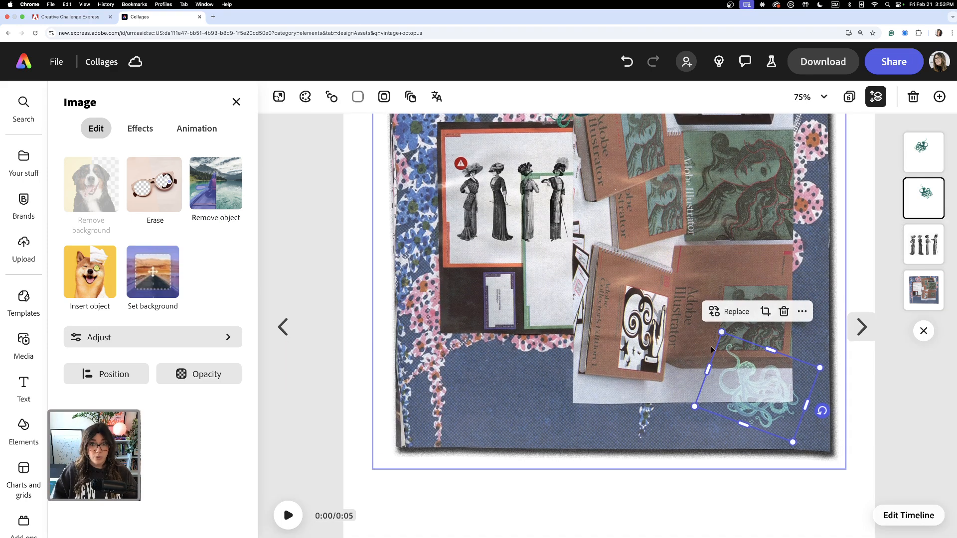
scroll(717, 333, "up", 4)
left_click(594, 191)
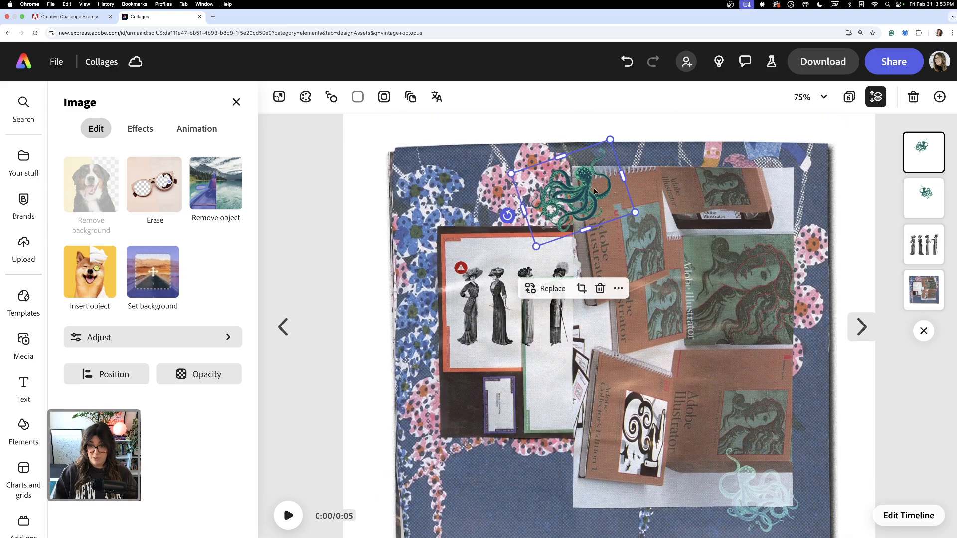
left_click_drag(594, 191, 592, 223)
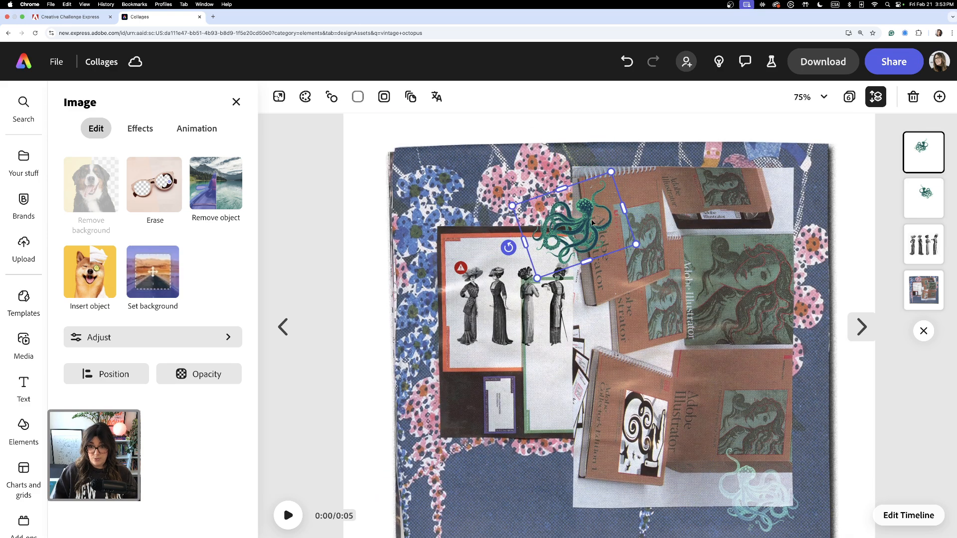
left_click(737, 491)
key("Delete")
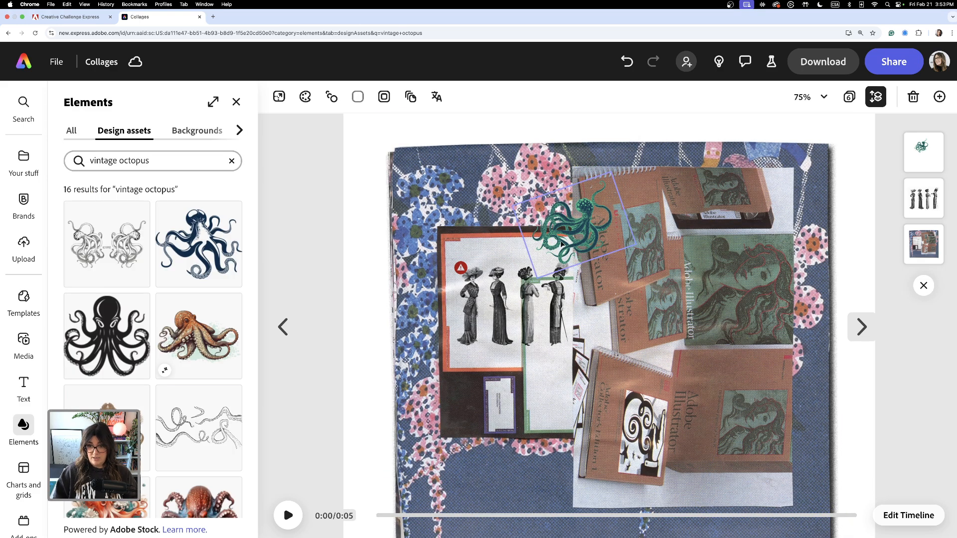
Step: Duplicate the remaining octopus onto the blue fabric beside the lower notebook's bottom edge and rotate the copy counterclockwise
left_click(583, 232)
left_click_drag(588, 229, 584, 485, "alt")
scroll(583, 362, "down", 2)
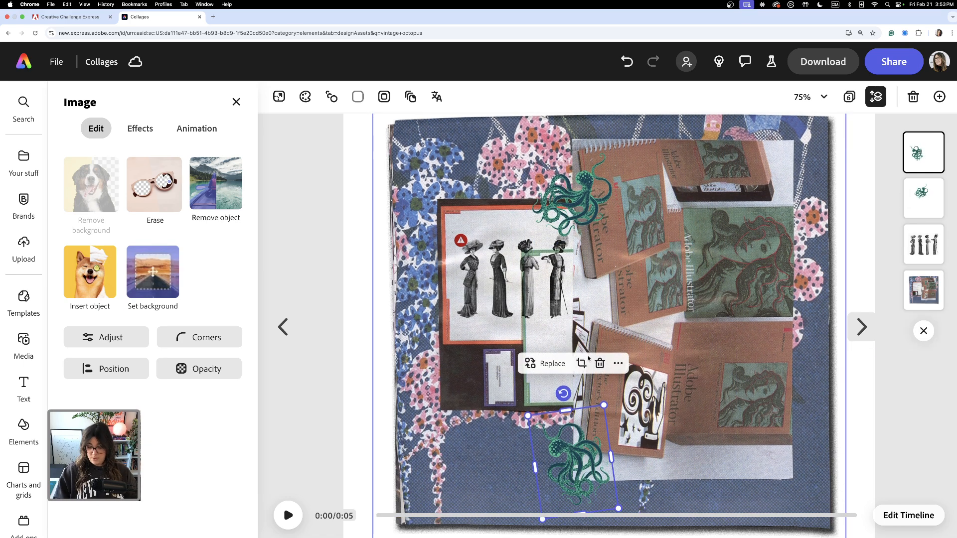
scroll(589, 358, "down", 3)
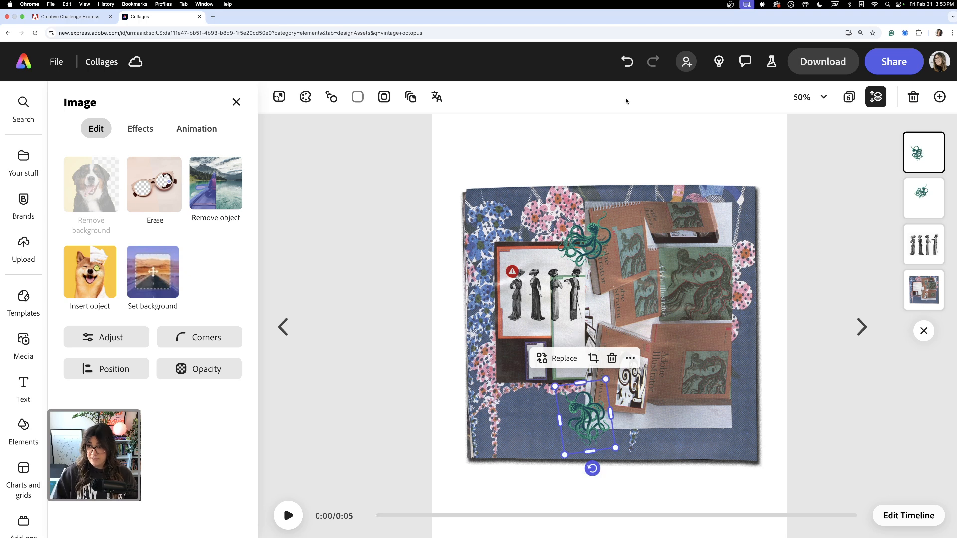
Step: Open page 4, the collage with the engraved face and @ symbol, and play its animation
left_click(849, 102)
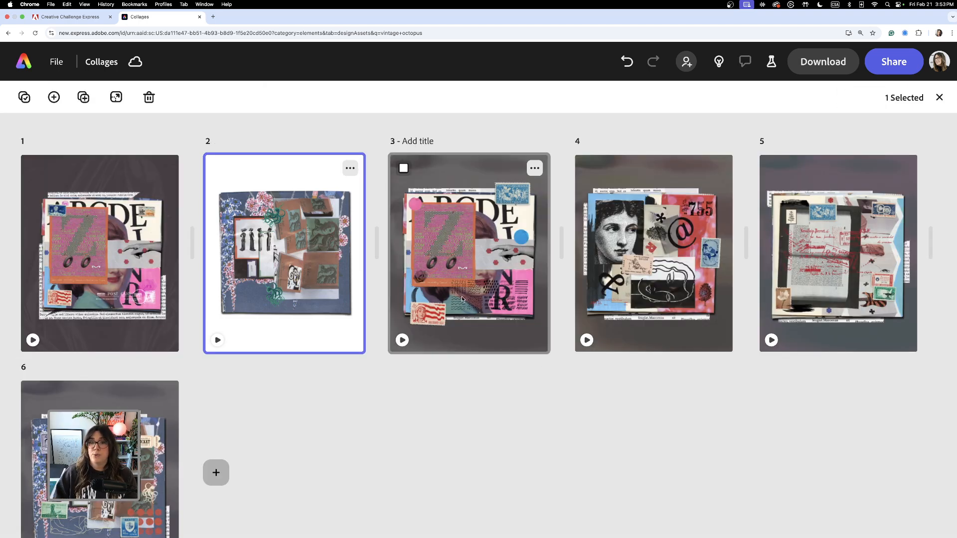
left_click(669, 277)
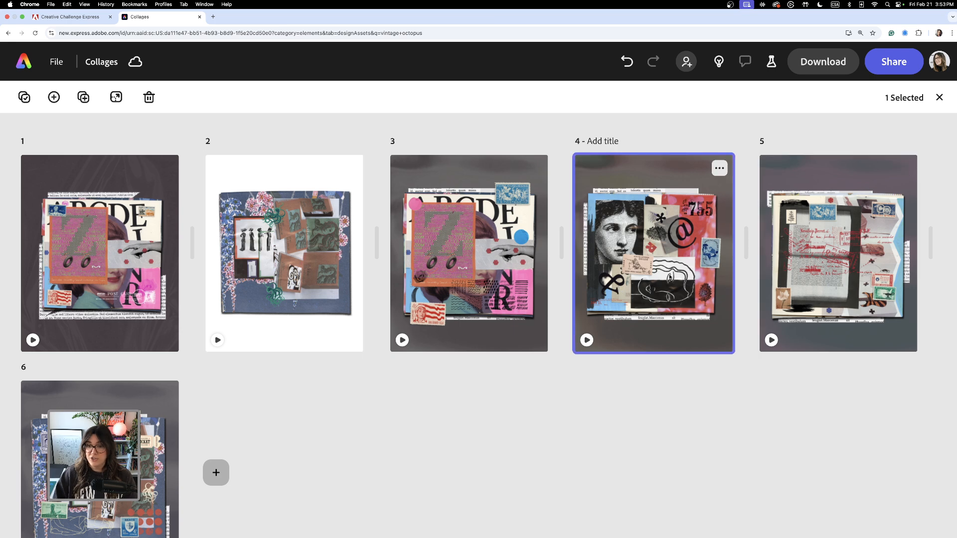
double_click(669, 277)
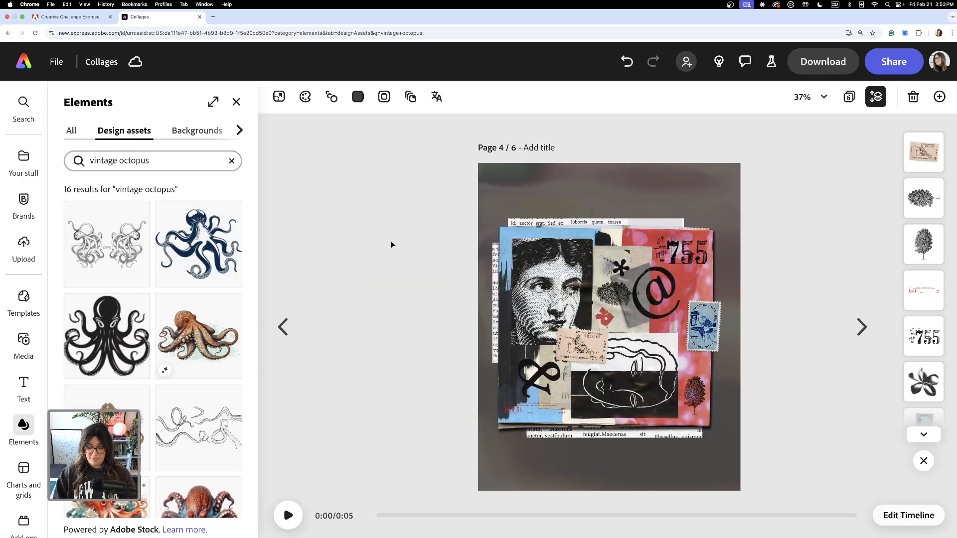
key("super+equal")
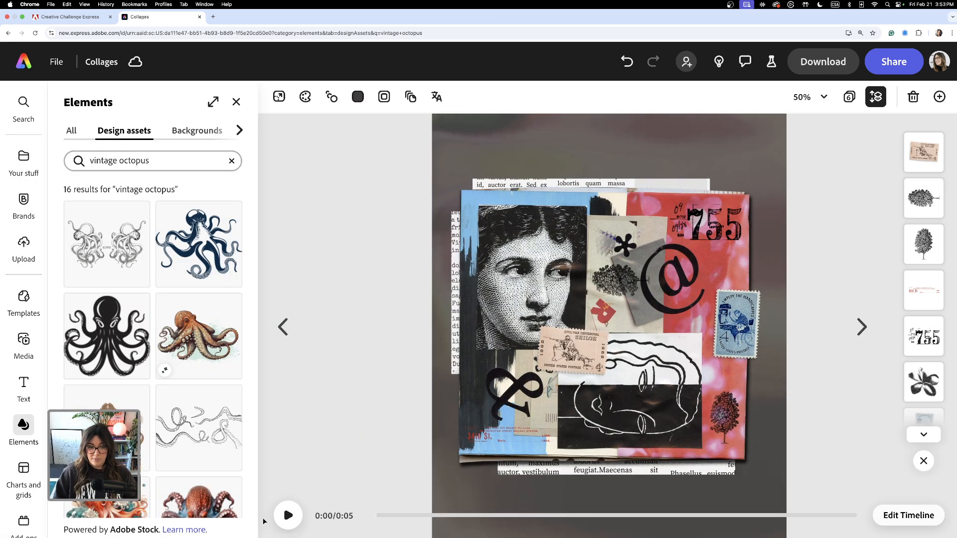
left_click(288, 516)
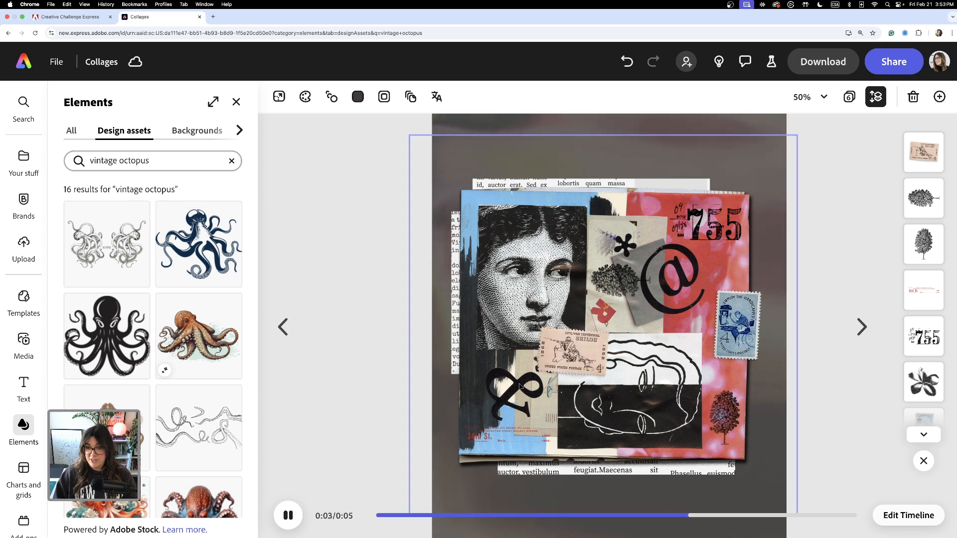
Step: Review the loop animation options for the sideways tree illustration beside the @ symbol on page 4
left_click(647, 293)
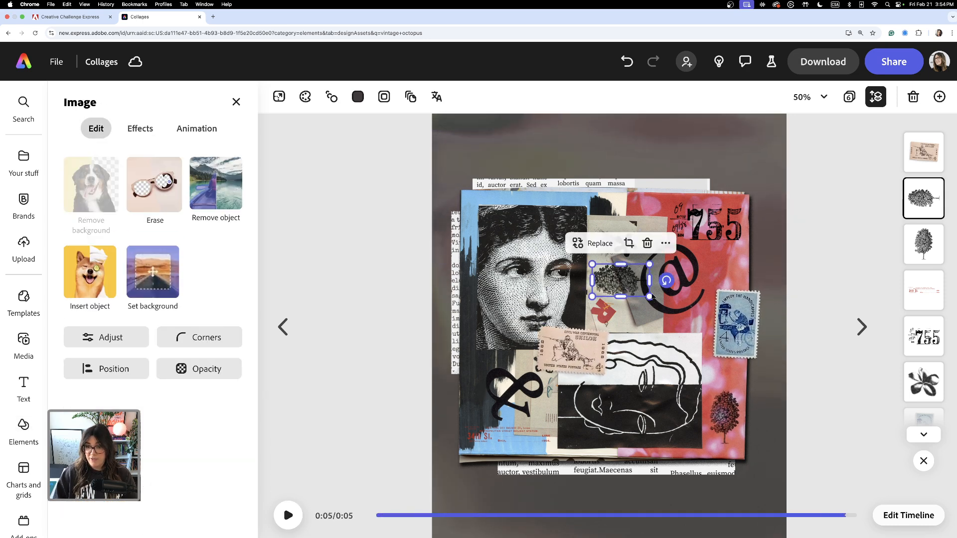
left_click(196, 128)
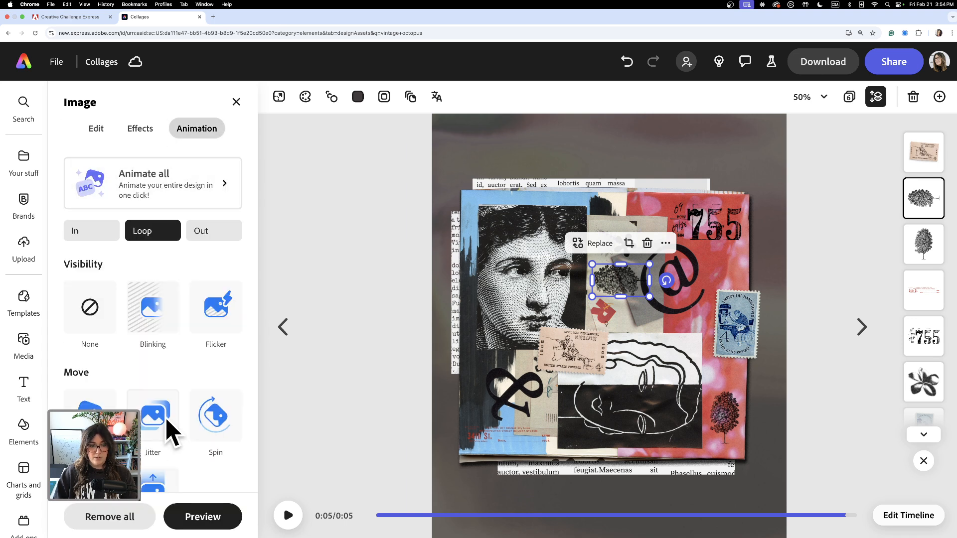
scroll(169, 413, "down", 3)
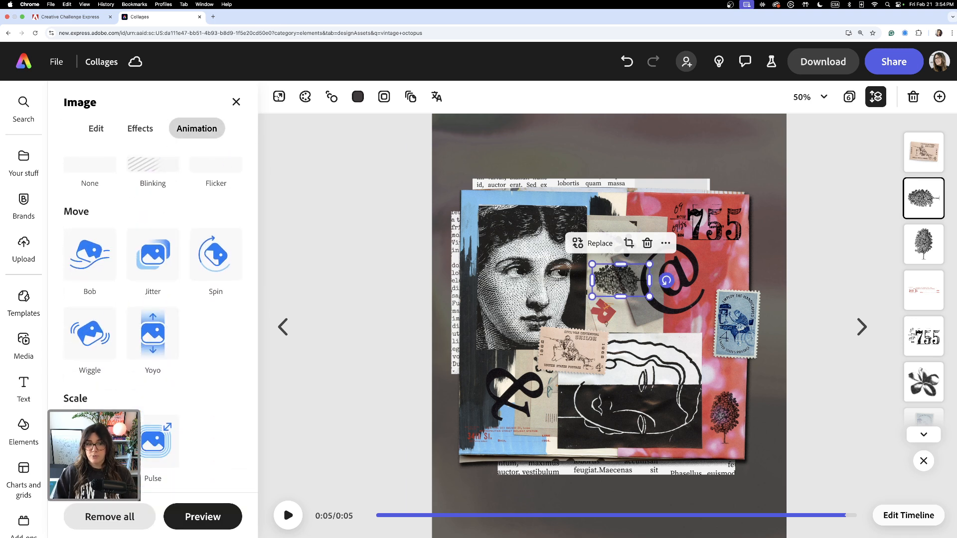
scroll(159, 319, "up", 3)
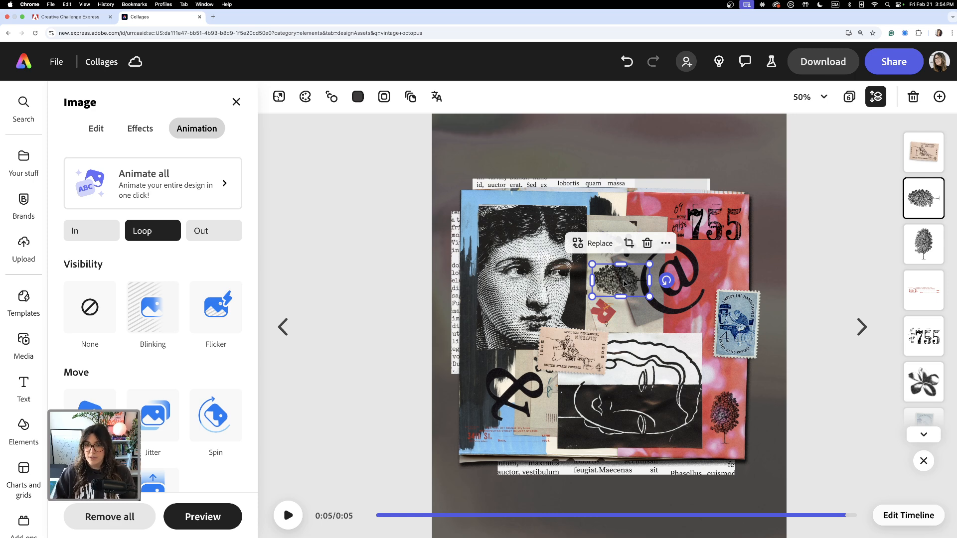
Step: Go to page 5, check the red handwriting overlay's loop animation setting, and play the page's animation
left_click(862, 327)
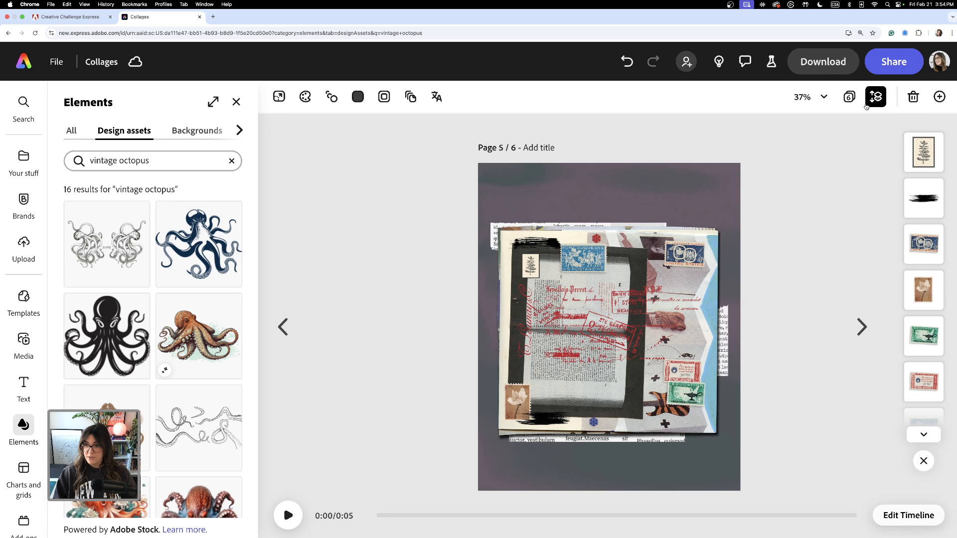
key("super+plus")
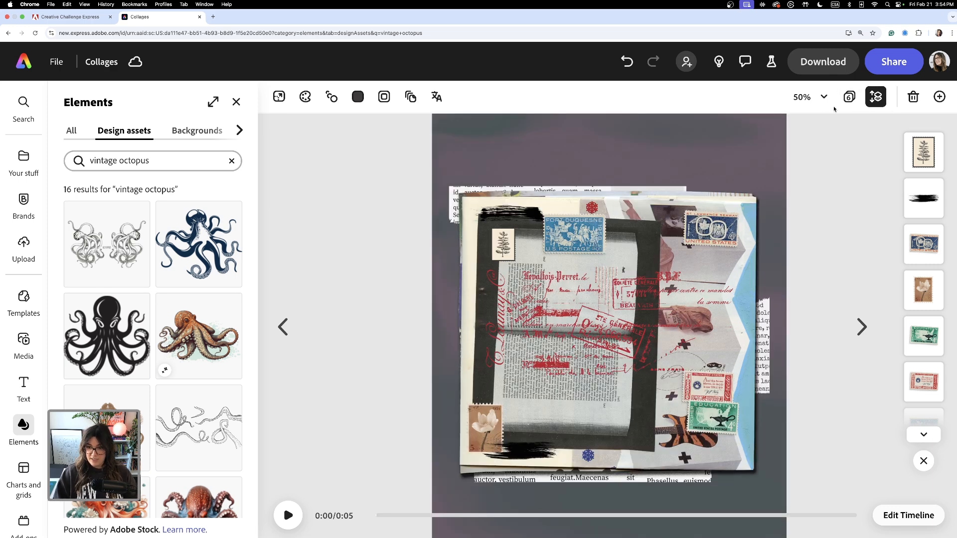
left_click(644, 297)
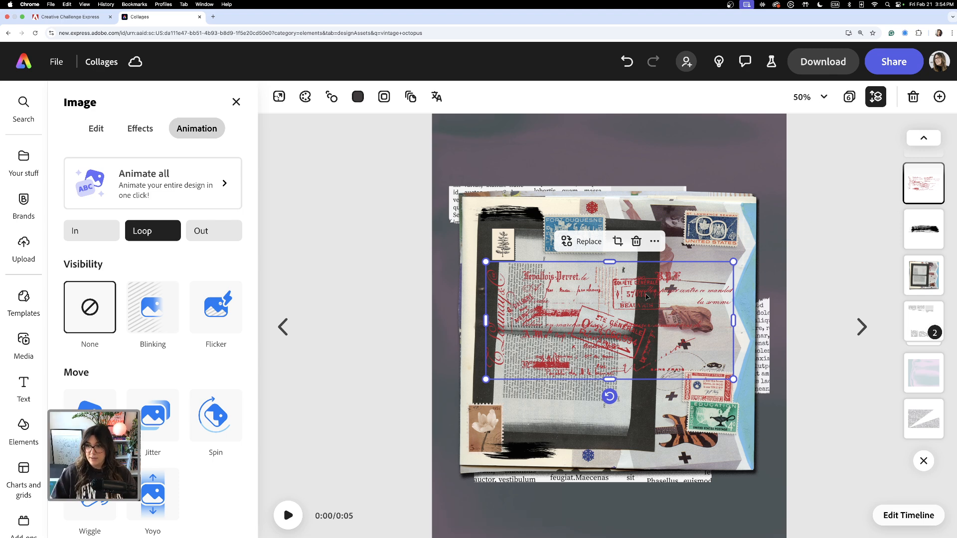
left_click(293, 521)
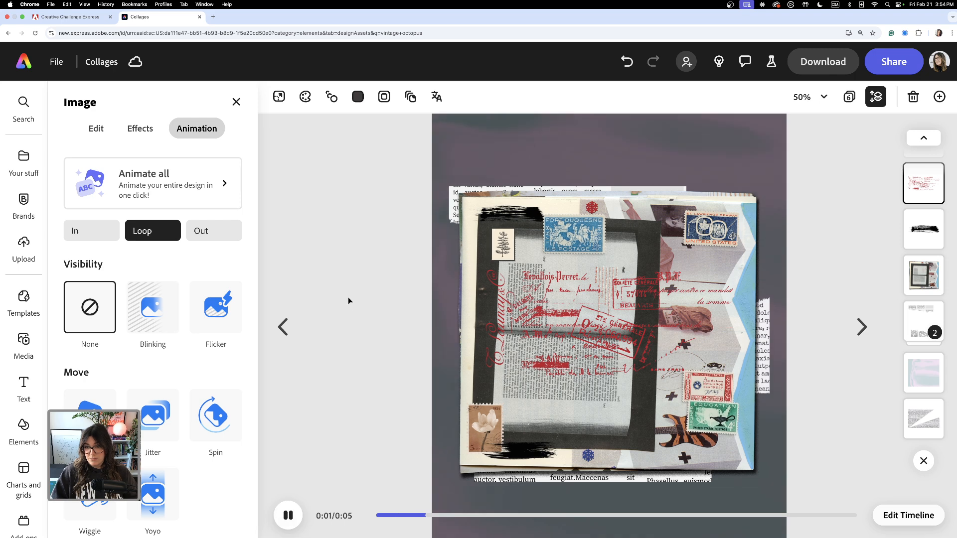